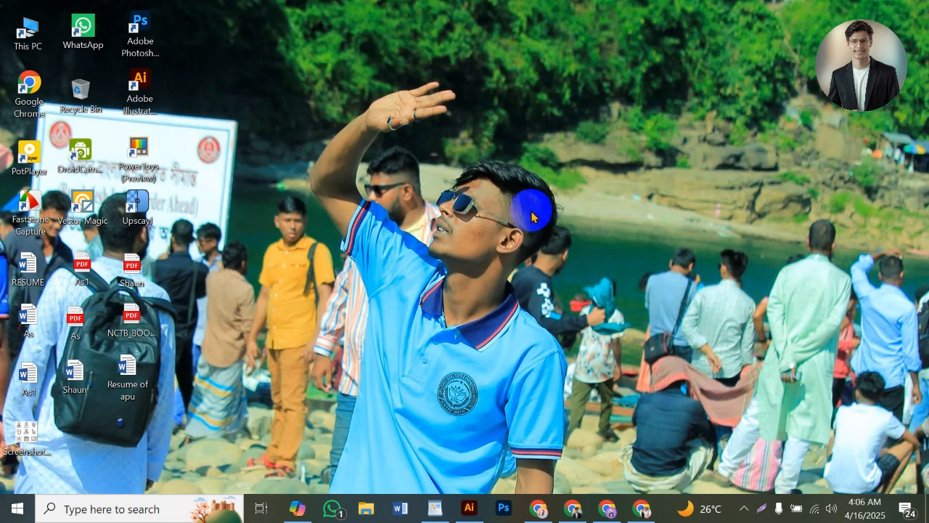
Step: Refresh the desktop and switch to the Chrome window that has both ChatGPT and Ideogram open
right_click(468, 143)
click(501, 182)
click(562, 497)
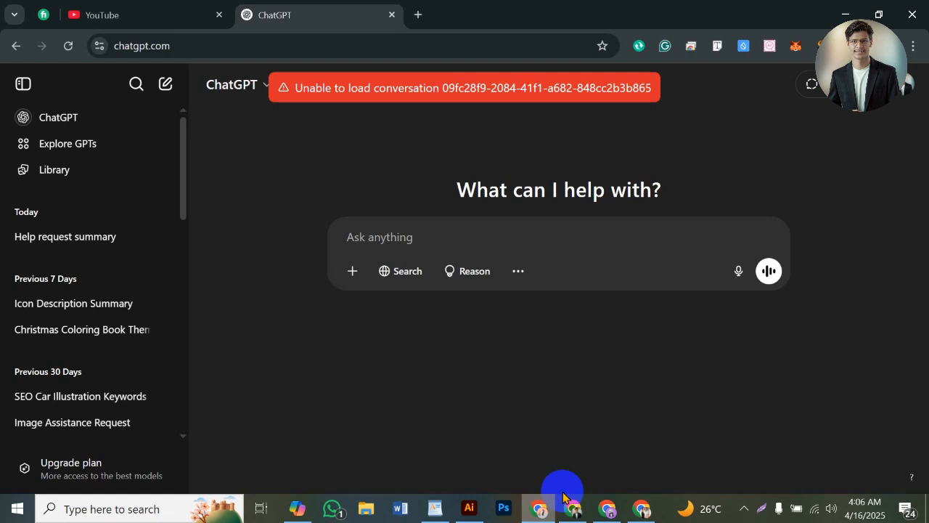
click(573, 508)
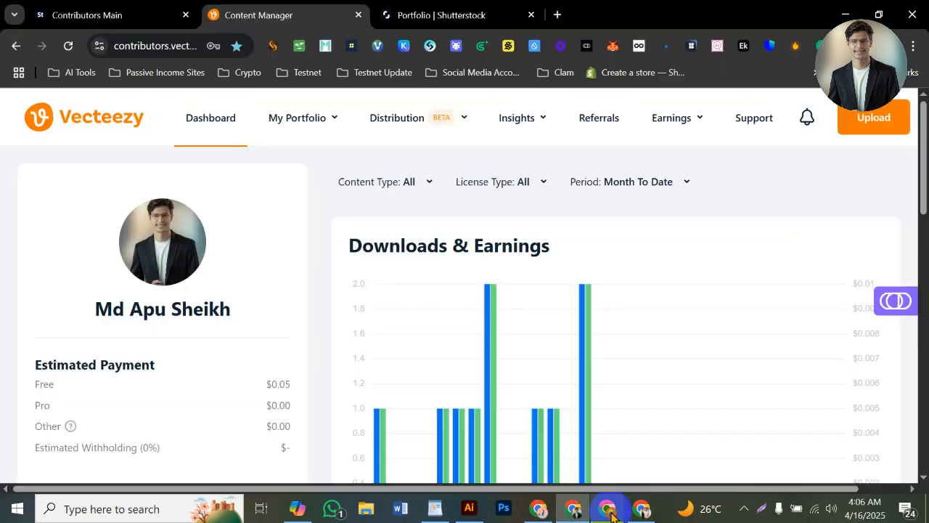
click(608, 510)
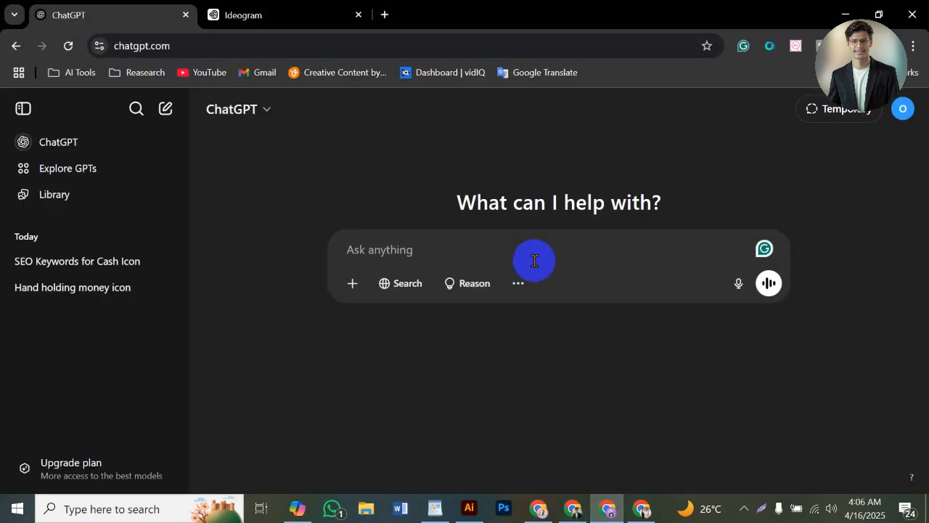
Step: Clear the old hand-holding-banknotes prompt in Ideogram and open its home page
click(280, 17)
key(ctrl+shift+Tab)
click(277, 15)
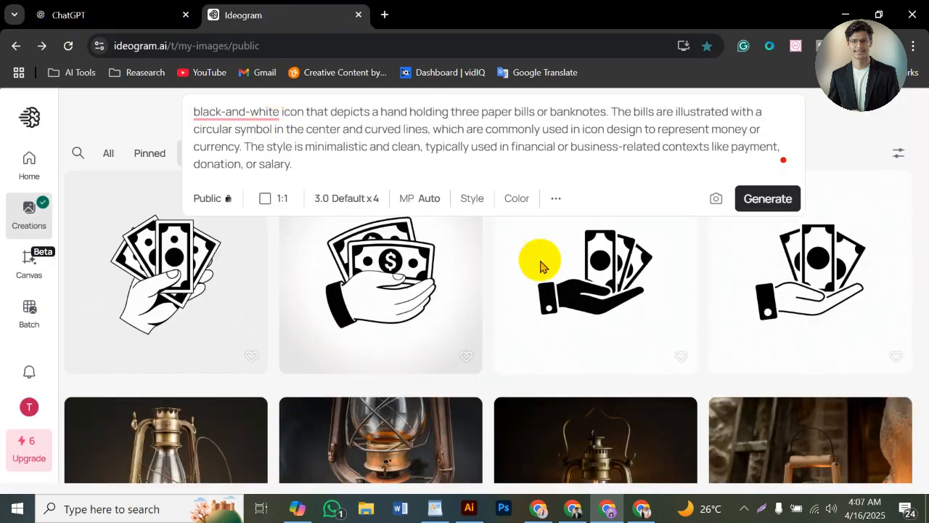
click(730, 172)
drag(448, 172, 118, 109)
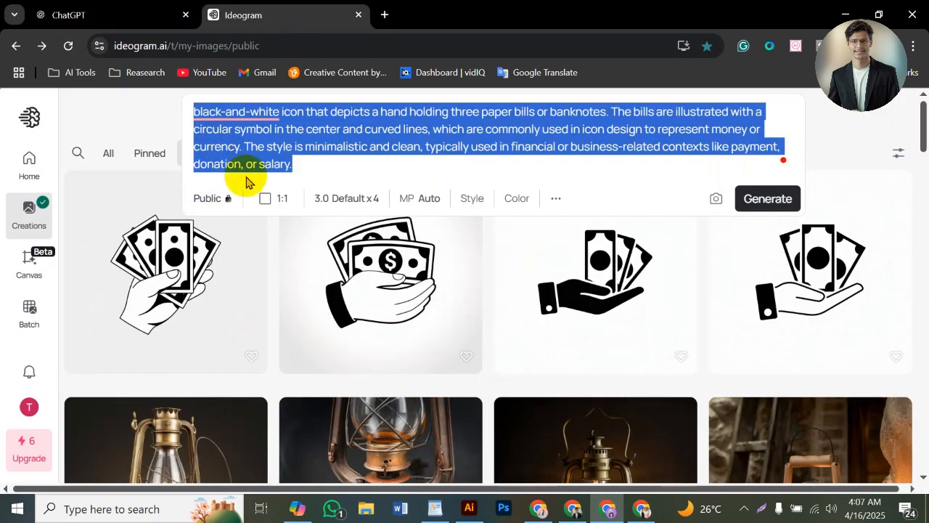
key(BackSpace)
click(167, 124)
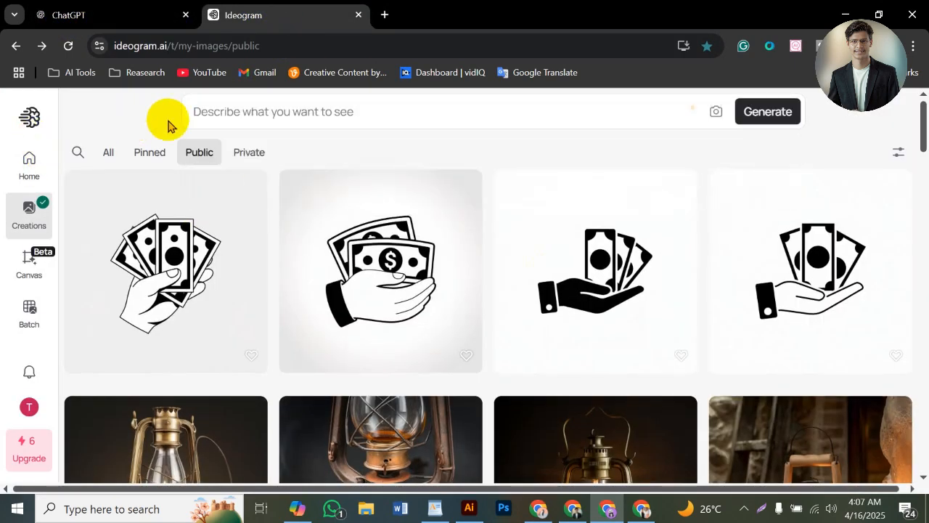
click(29, 163)
Step: Enter the saved clipboard text "Please describe this image" as the message in a new ChatGPT chat
click(129, 16)
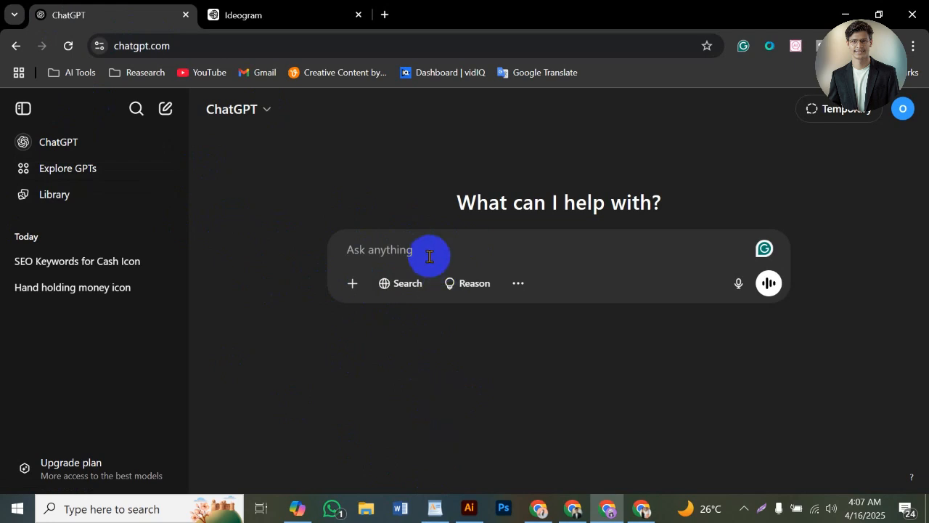
key(super+v)
scroll(469, 201, down, 5)
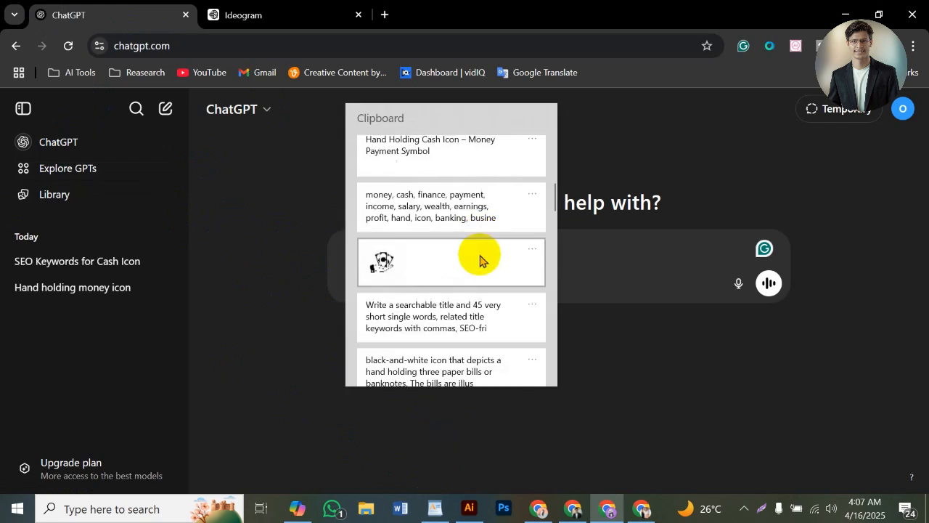
scroll(477, 264, down, 3)
scroll(462, 213, up, 1)
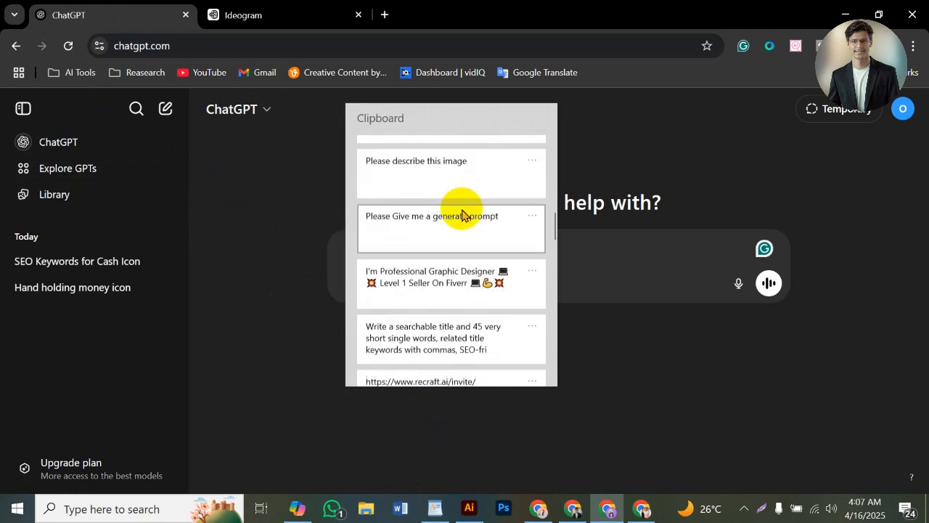
click(410, 204)
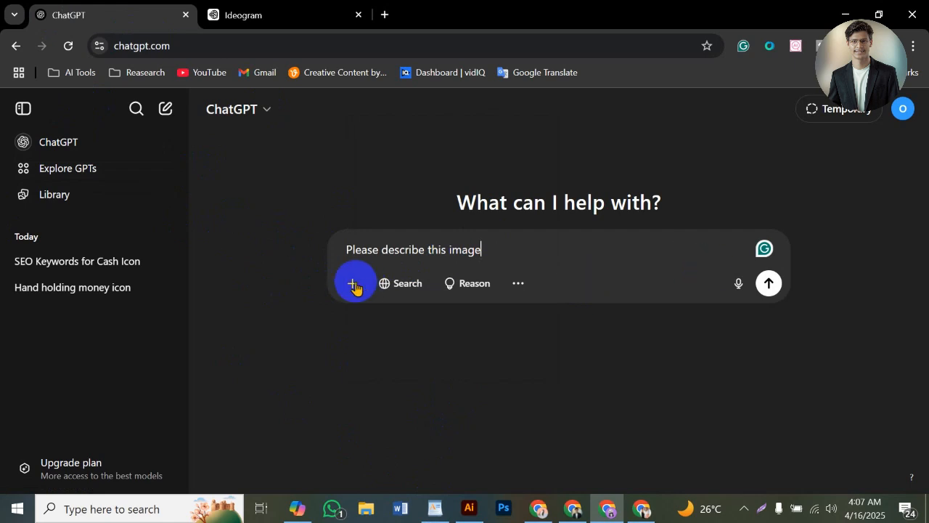
drag(508, 249, 322, 251)
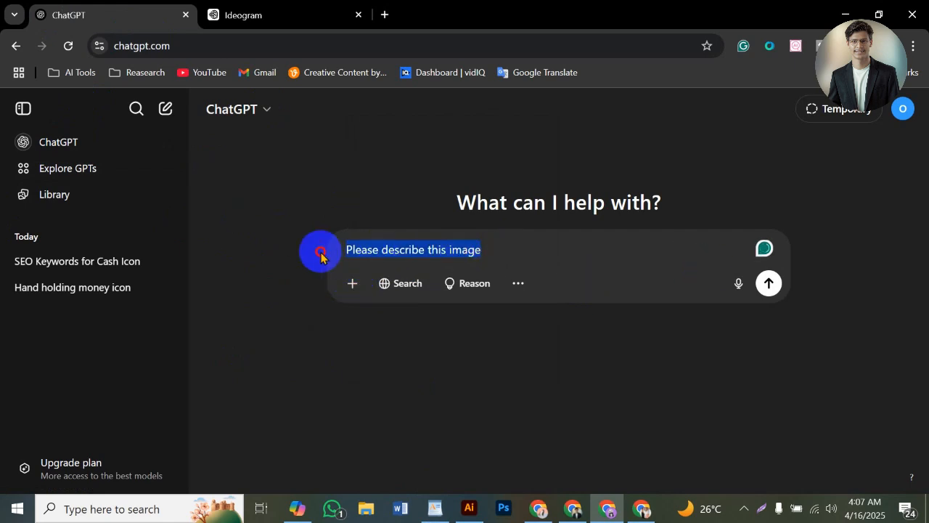
click(627, 238)
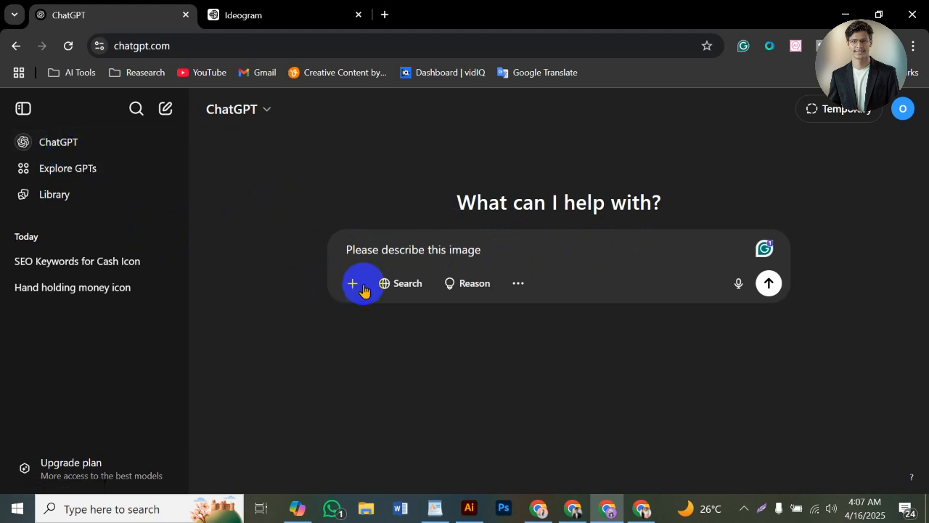
drag(511, 248, 332, 248)
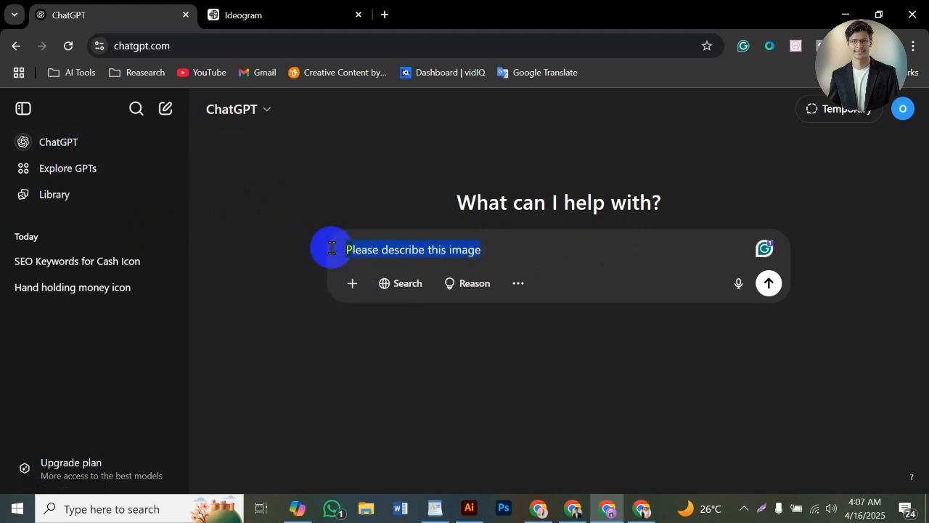
Step: Attach the Screenshot_60 image from the Desktop to the message and send it
click(353, 285)
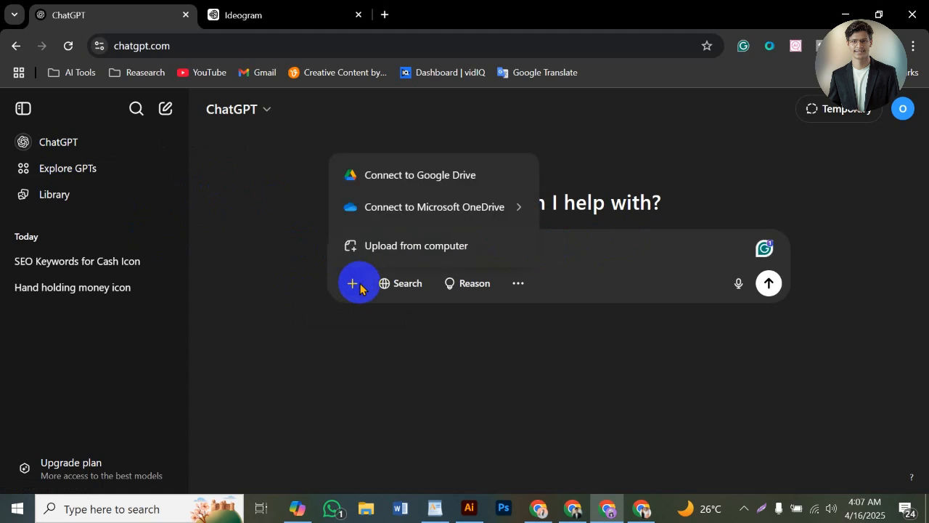
click(386, 250)
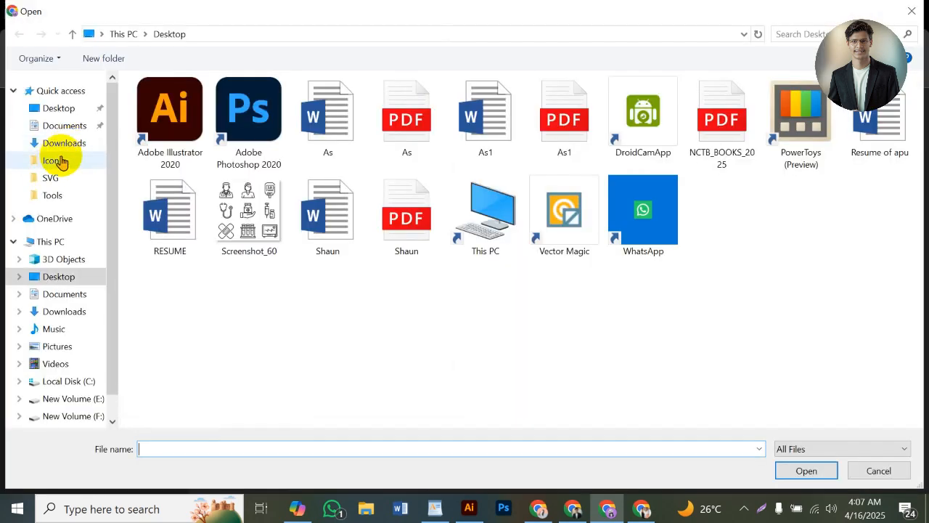
click(62, 107)
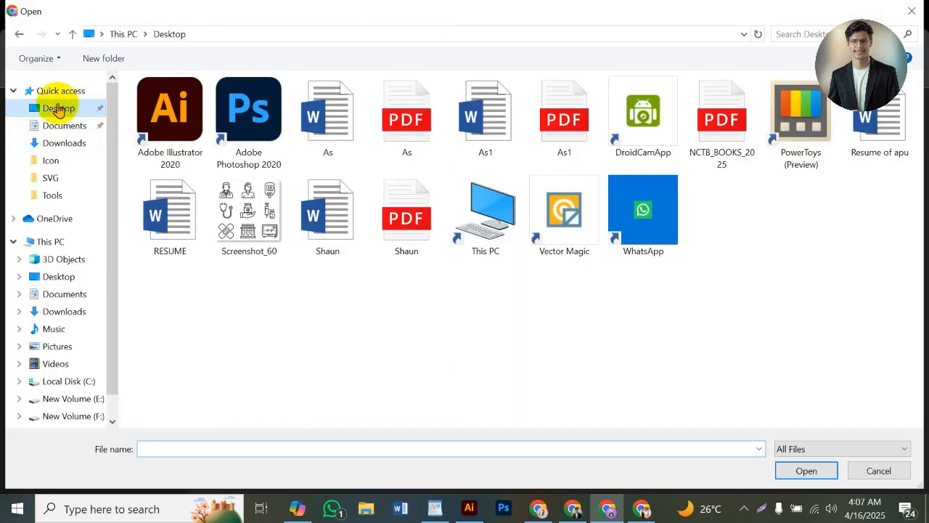
click(244, 231)
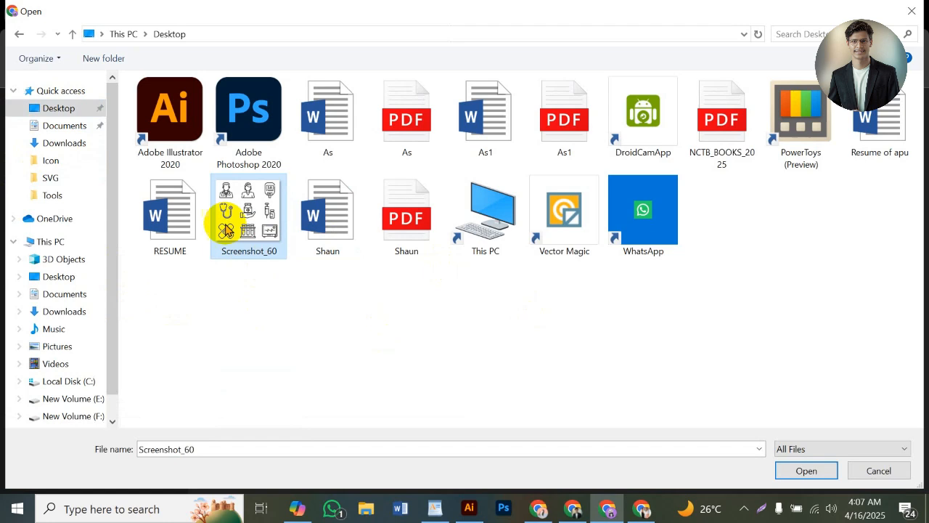
click(806, 470)
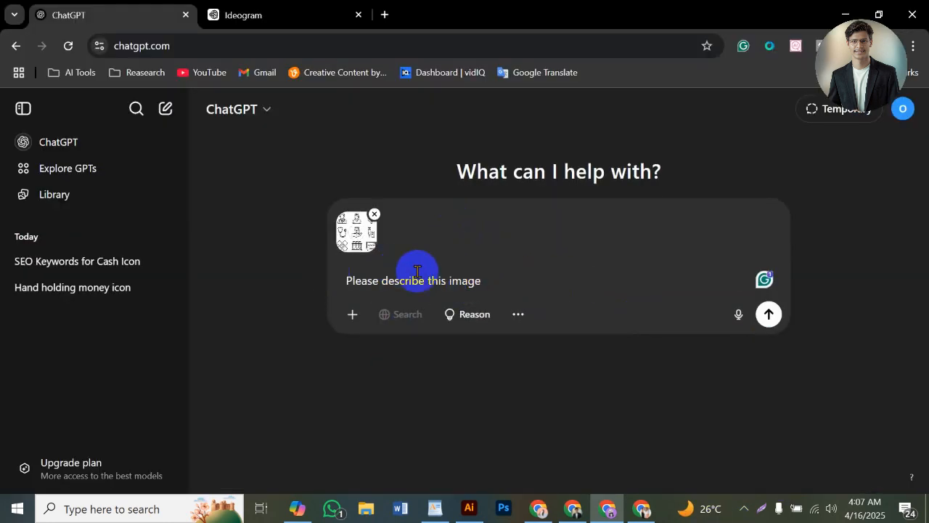
click(770, 315)
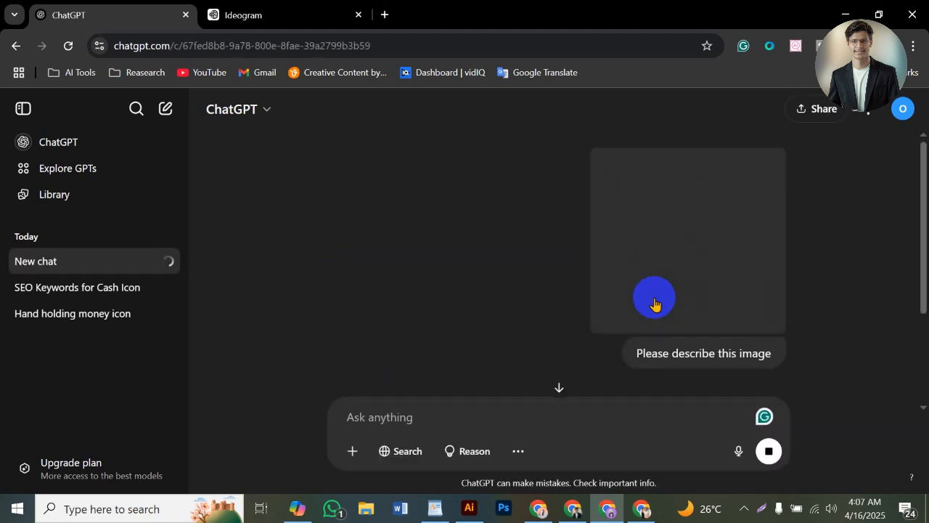
Step: Read through ChatGPT's description of the medical icons and compare it with the uploaded image
scroll(654, 303, down, 3)
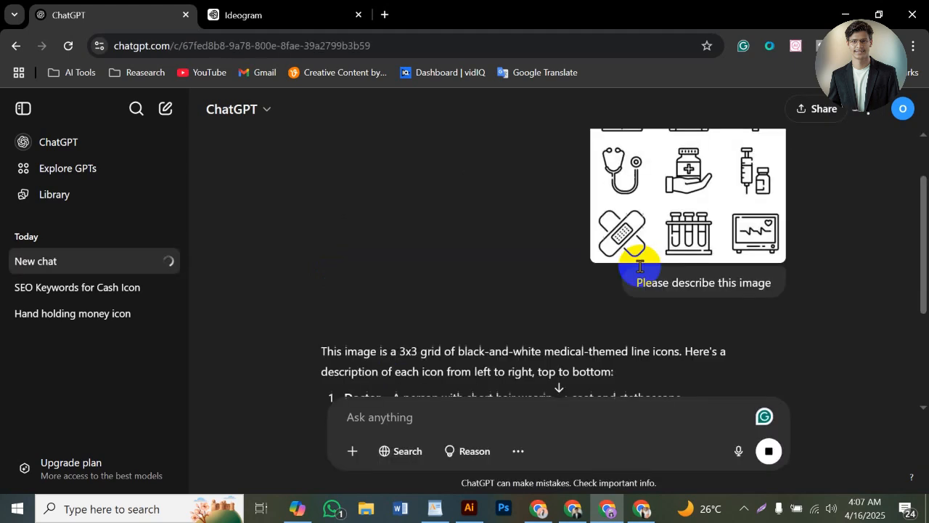
scroll(624, 275, up, 2)
scroll(597, 253, down, 3)
scroll(472, 287, up, 1)
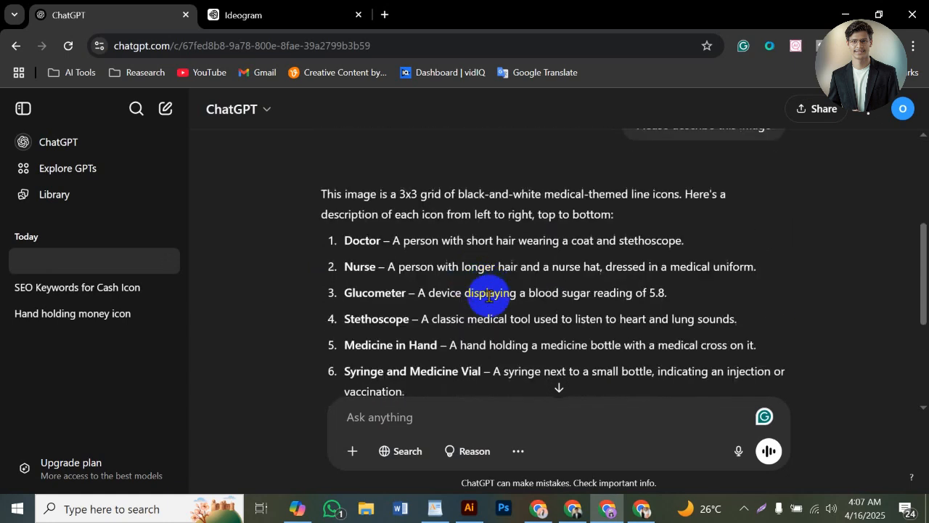
scroll(450, 287, down, 2)
scroll(465, 287, up, 1)
scroll(508, 301, down, 2)
scroll(556, 307, up, 3)
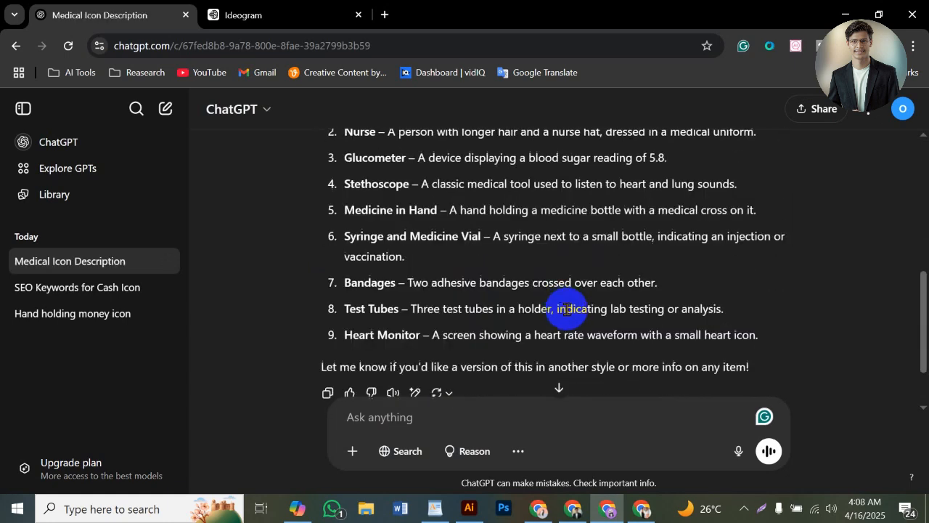
scroll(482, 298, down, 2)
scroll(709, 353, down, 2)
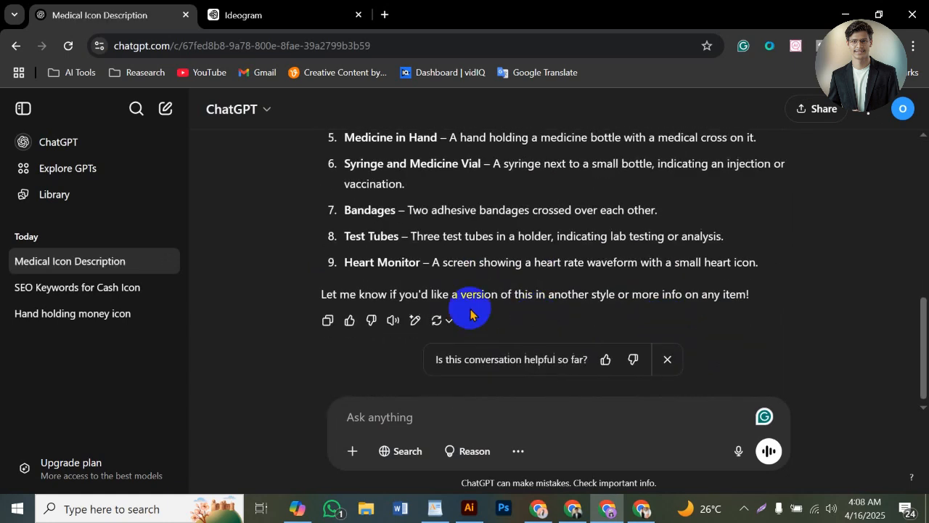
scroll(528, 285, up, 4)
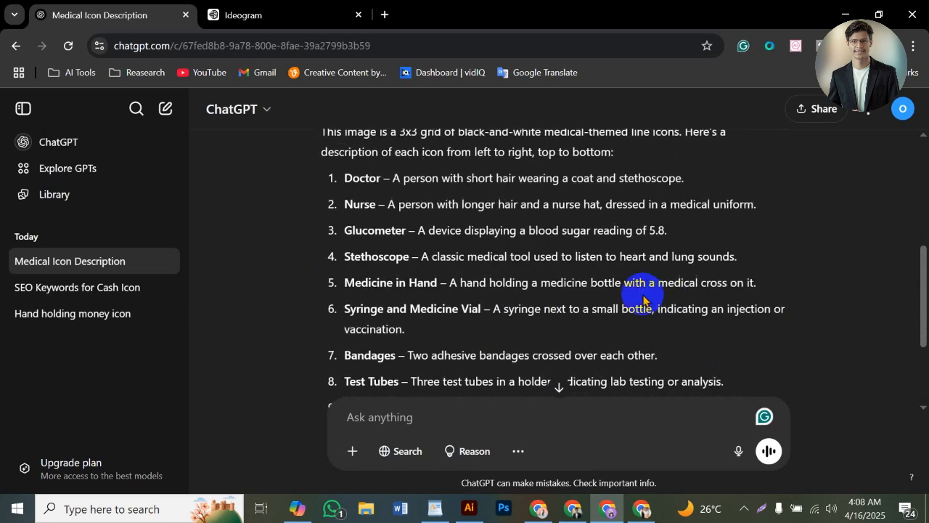
scroll(397, 287, down, 1)
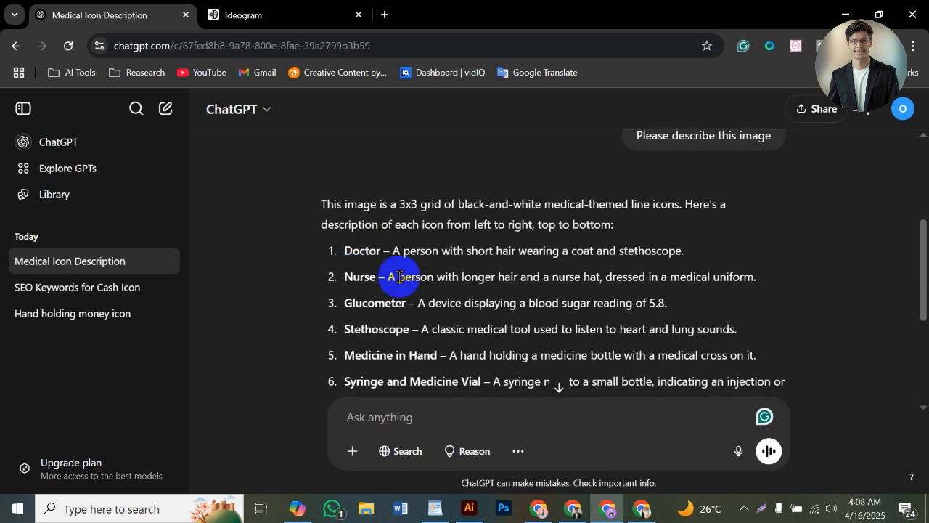
scroll(394, 275, up, 3)
scroll(650, 250, down, 3)
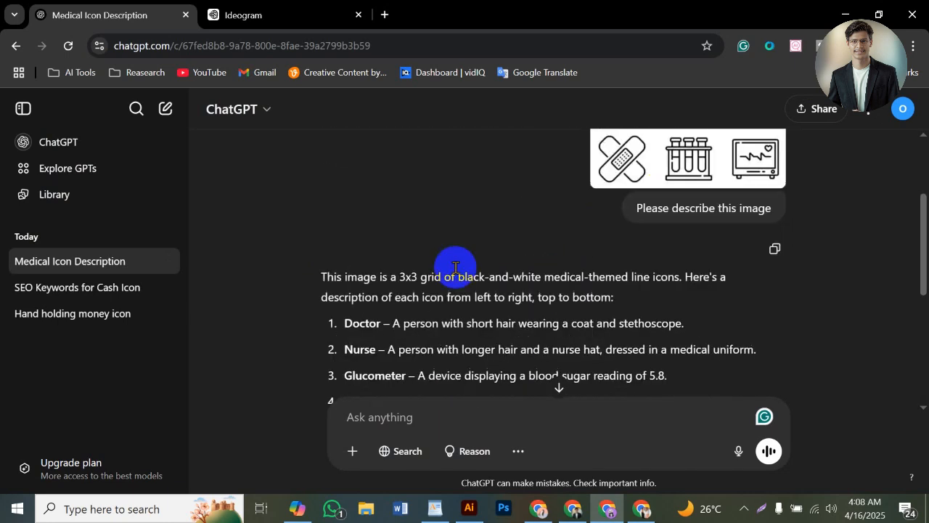
scroll(341, 254, down, 2)
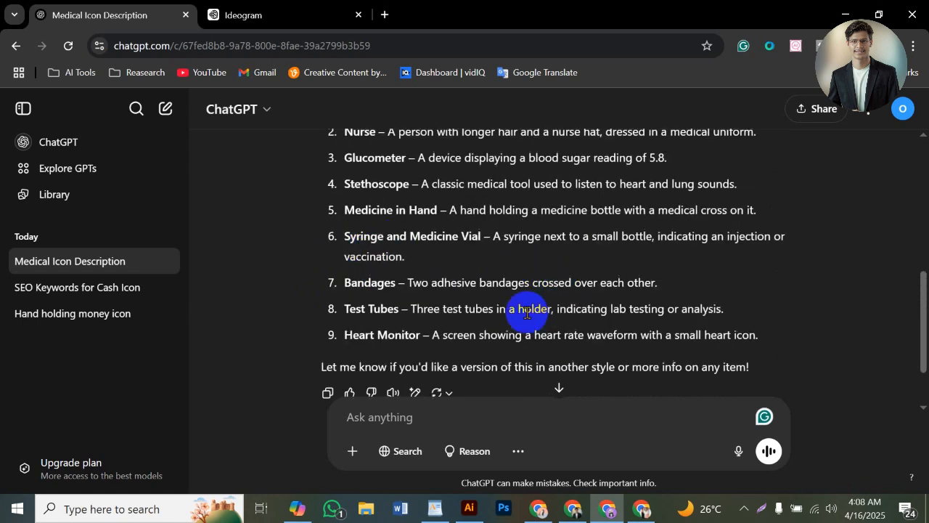
Step: Copy the reply text from "black-and-white medical-themed line icons" through the end of the Heart Monitor item
drag(765, 339, 349, 247)
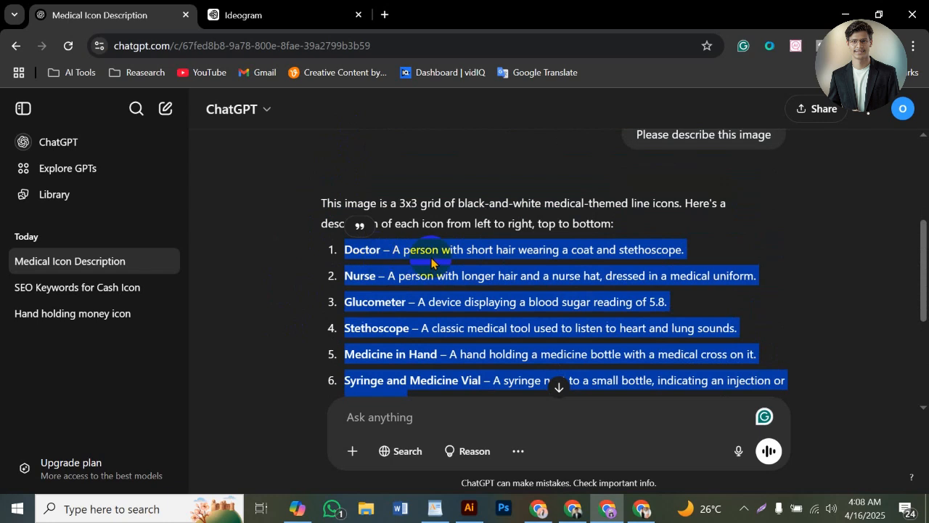
drag(460, 210, 459, 208)
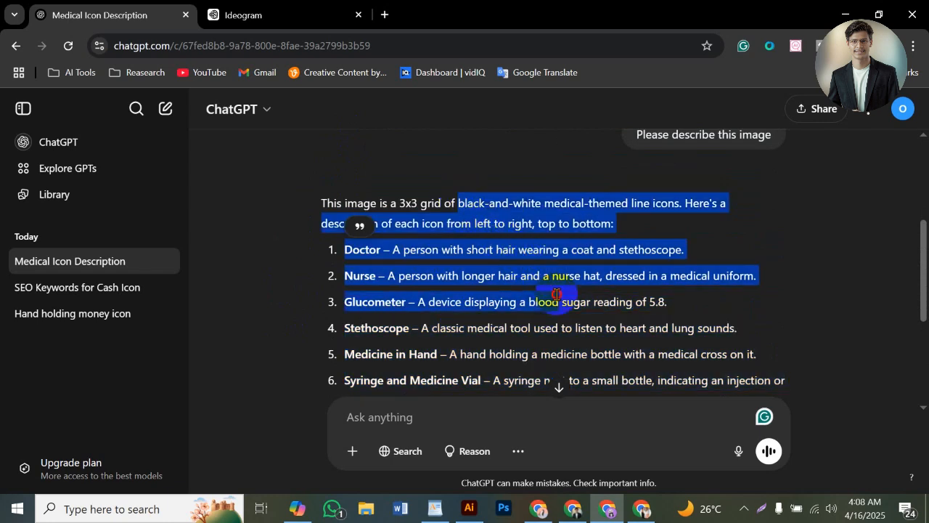
drag(609, 371, 756, 259)
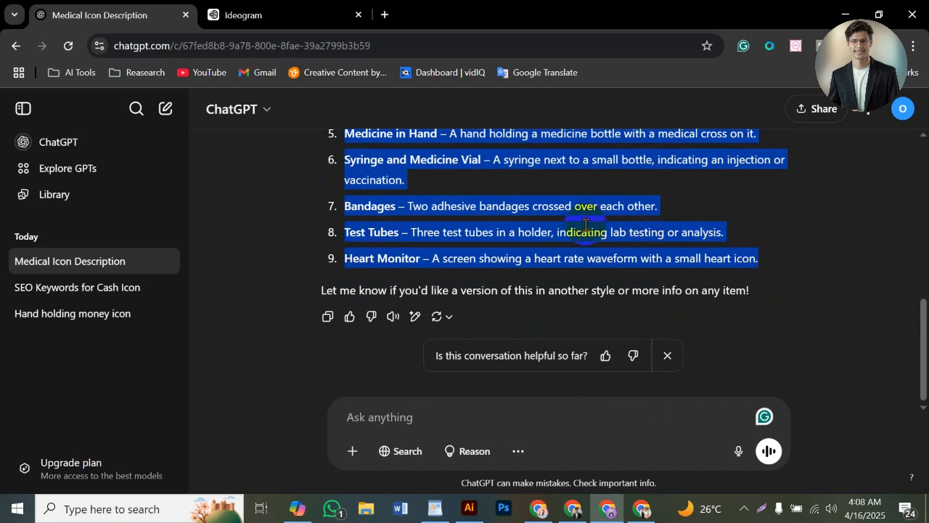
right_click(533, 220)
click(580, 243)
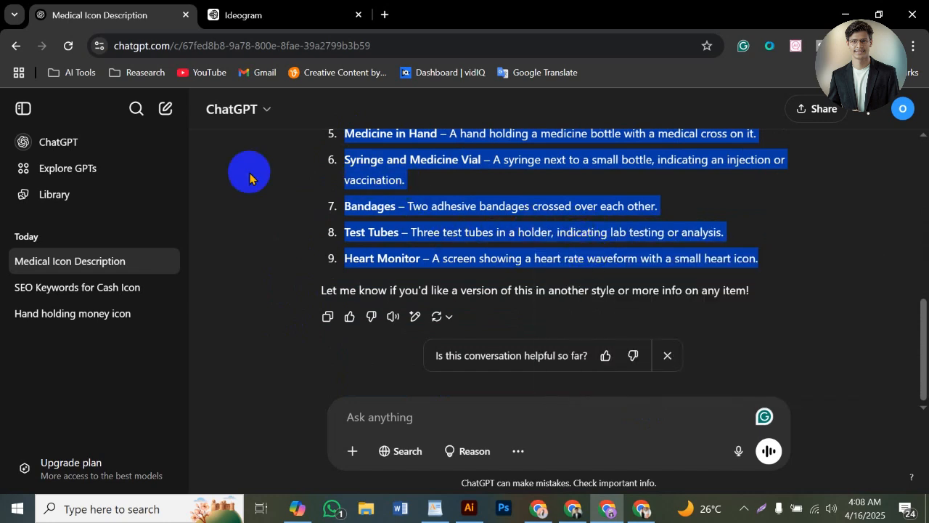
Step: Paste the copied icon description as the prompt in Ideogram and generate the images
click(254, 15)
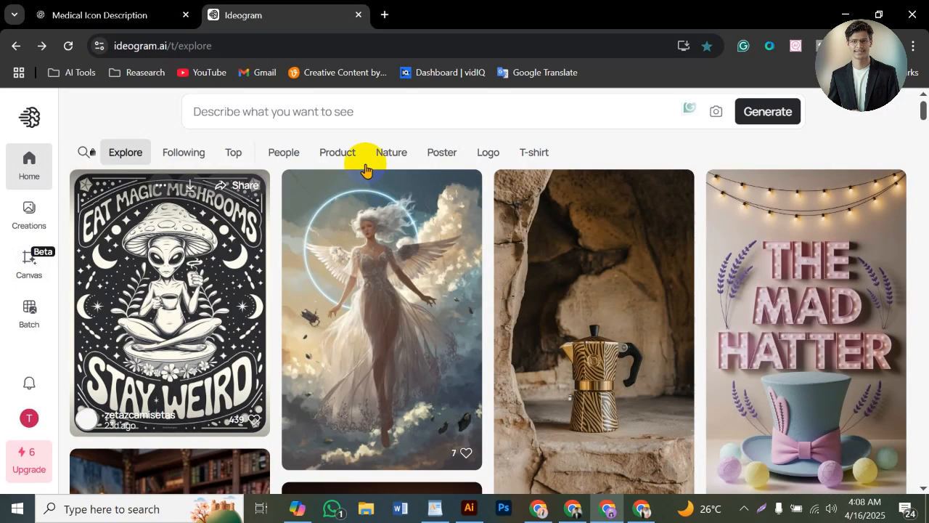
click(383, 122)
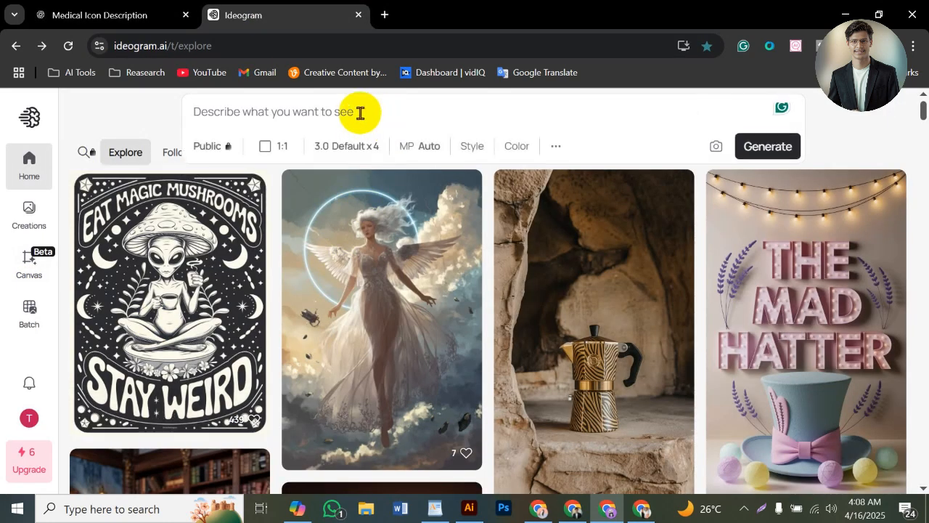
right_click(360, 112)
click(365, 279)
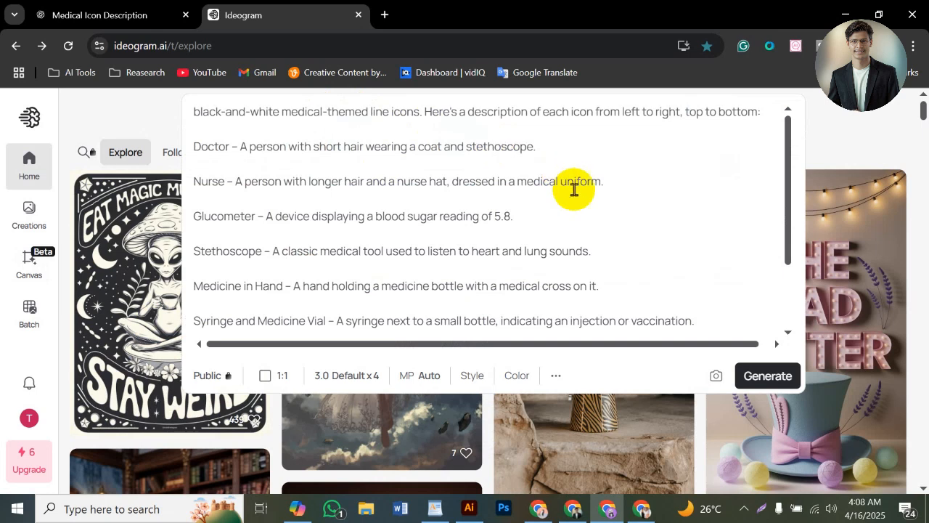
click(619, 116)
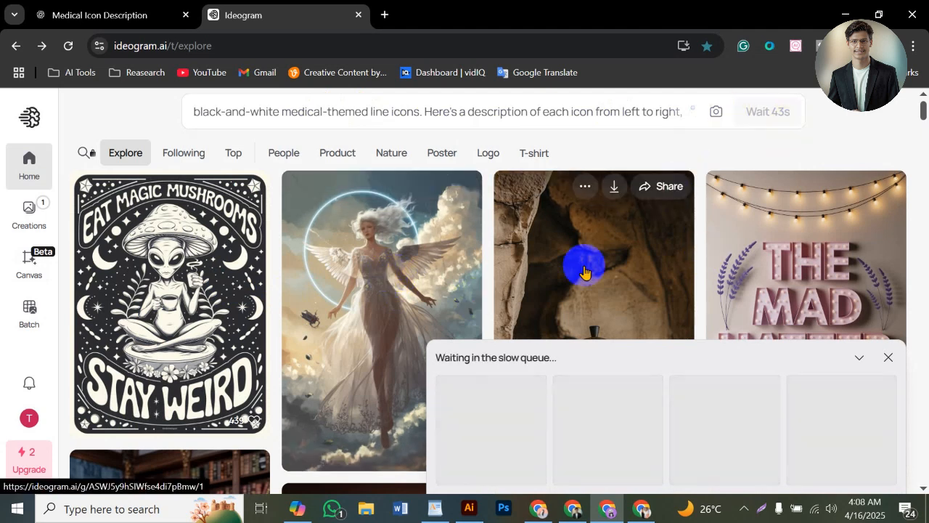
Step: Open the creations page and review the four newly generated medical icon images one at a time
click(500, 359)
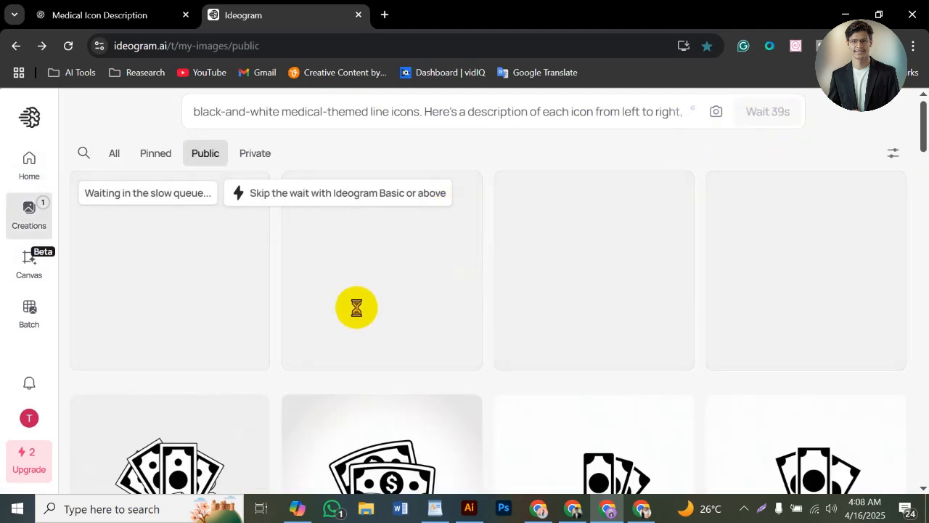
scroll(544, 195, down, 5)
scroll(539, 240, up, 5)
scroll(538, 250, down, 3)
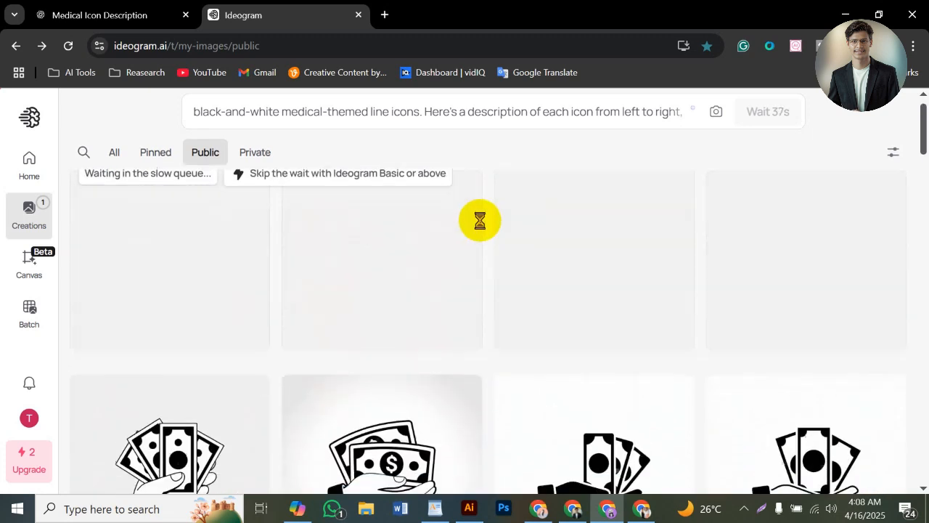
scroll(711, 327, up, 1)
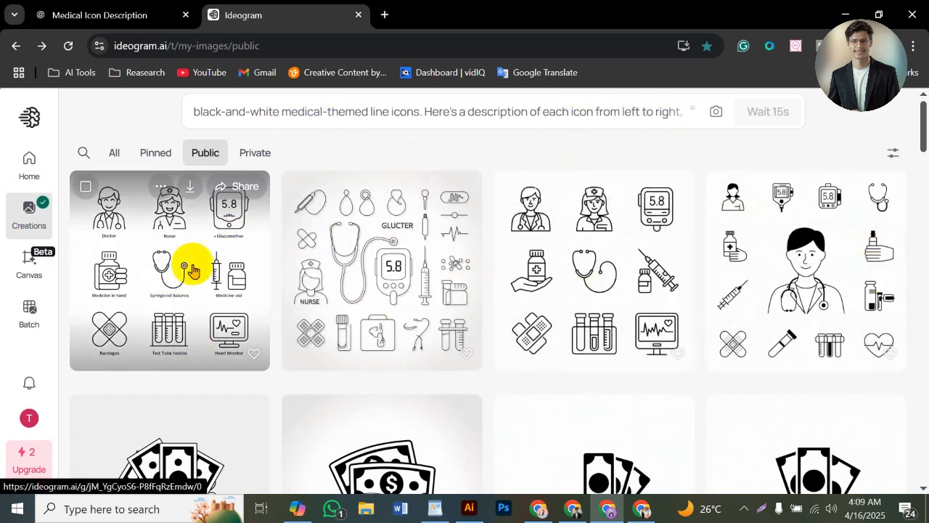
click(168, 273)
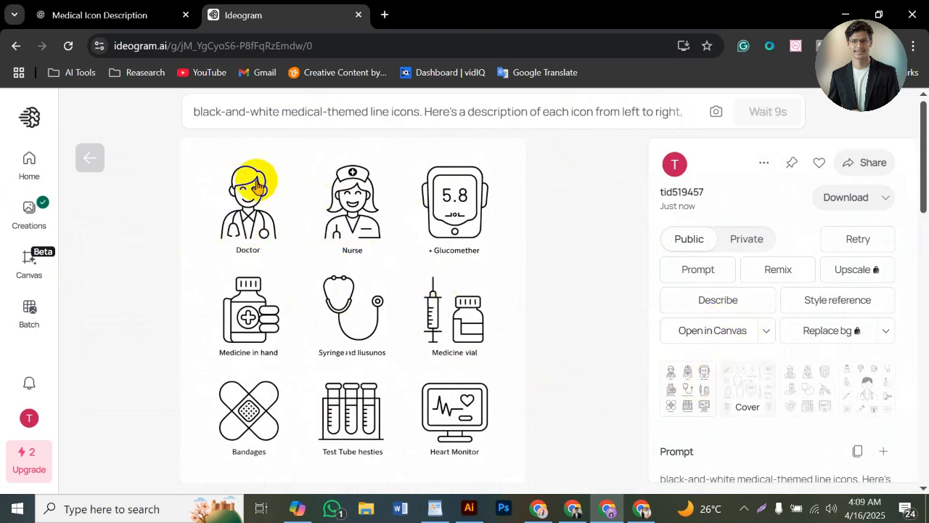
click(802, 372)
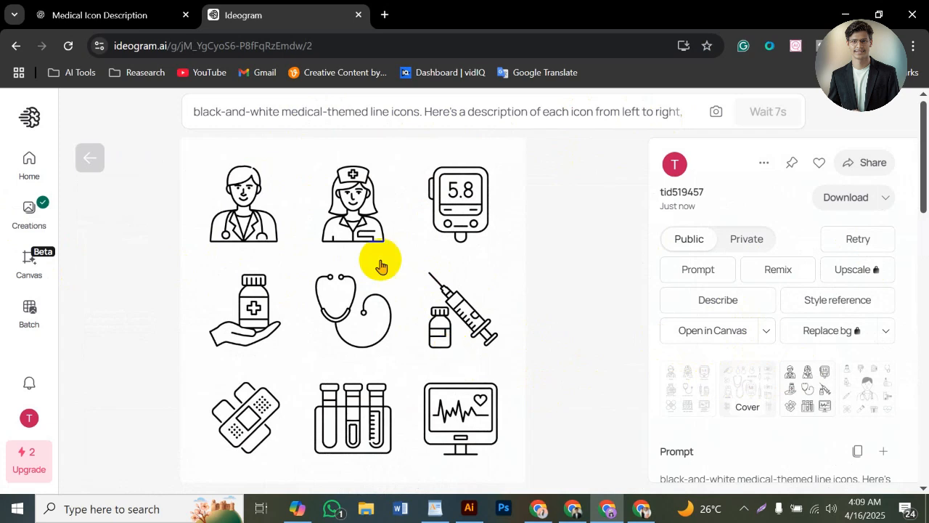
click(747, 383)
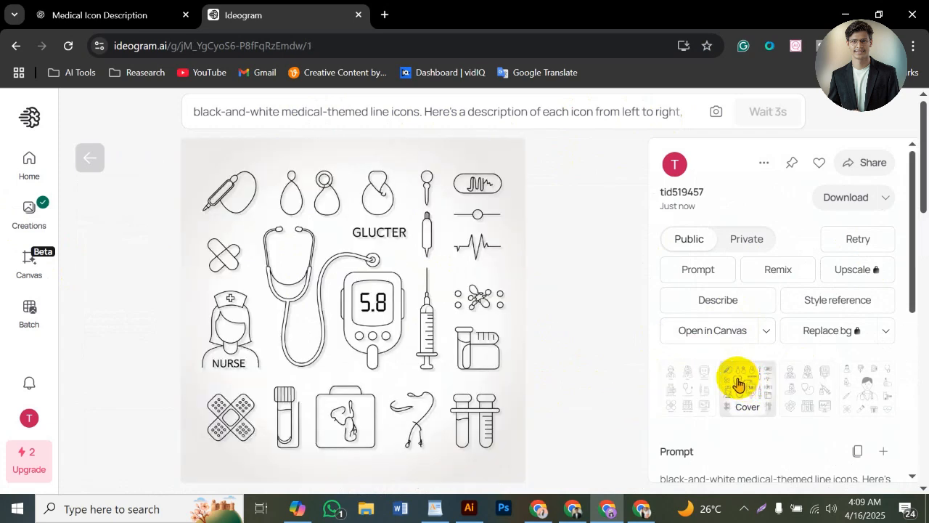
click(859, 380)
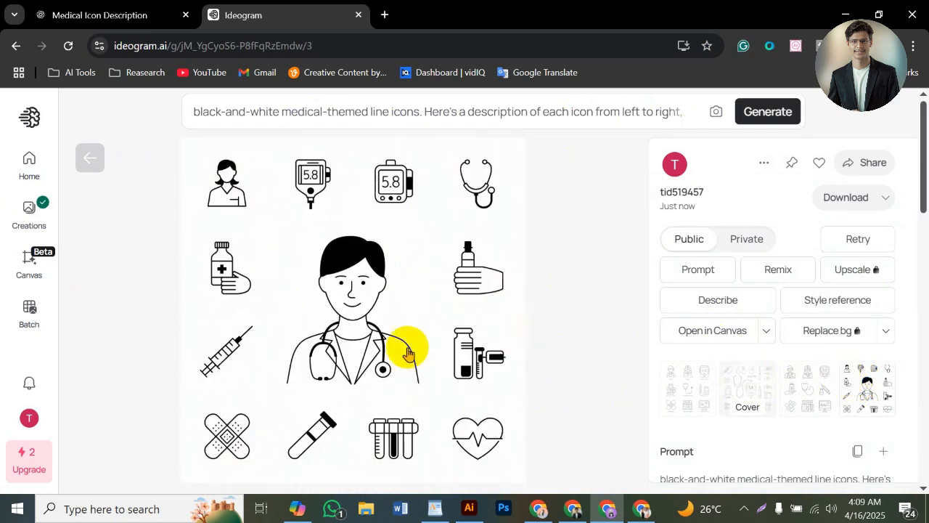
Step: Download all four generated medical icon images
click(693, 378)
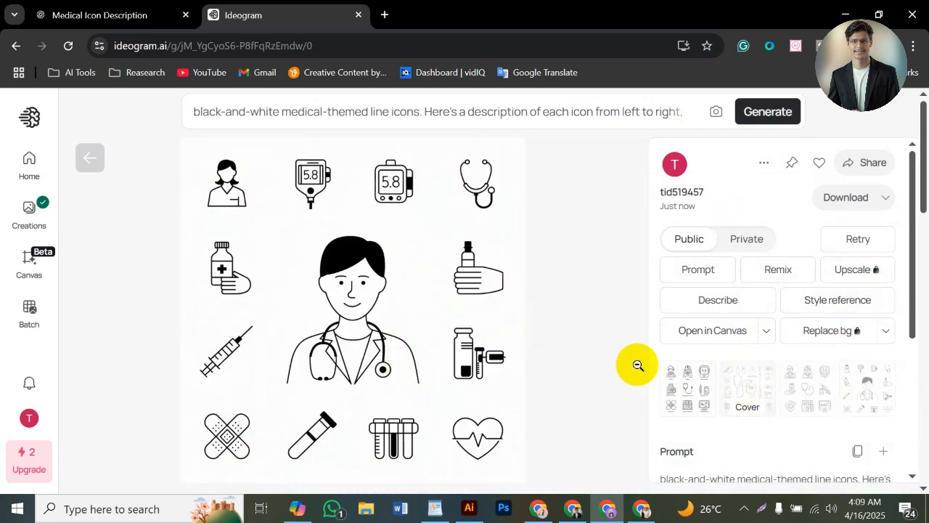
click(834, 208)
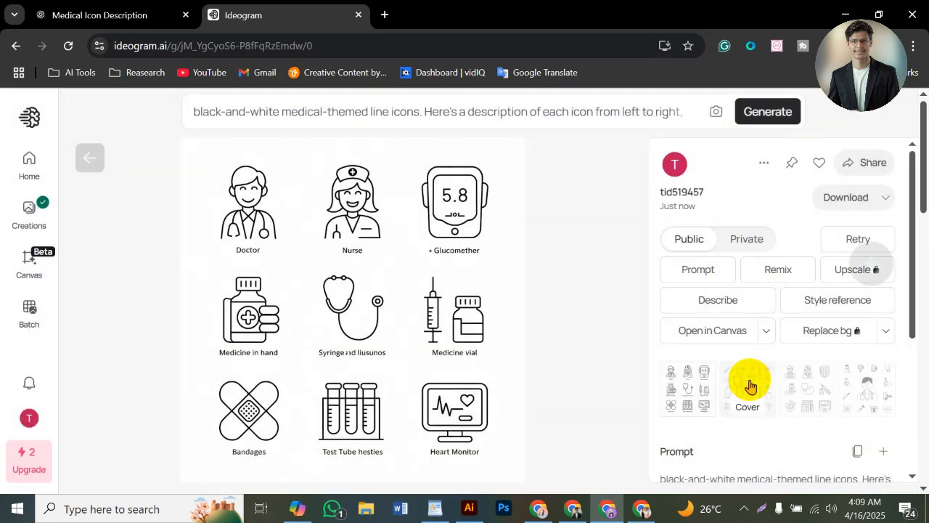
click(747, 385)
click(846, 199)
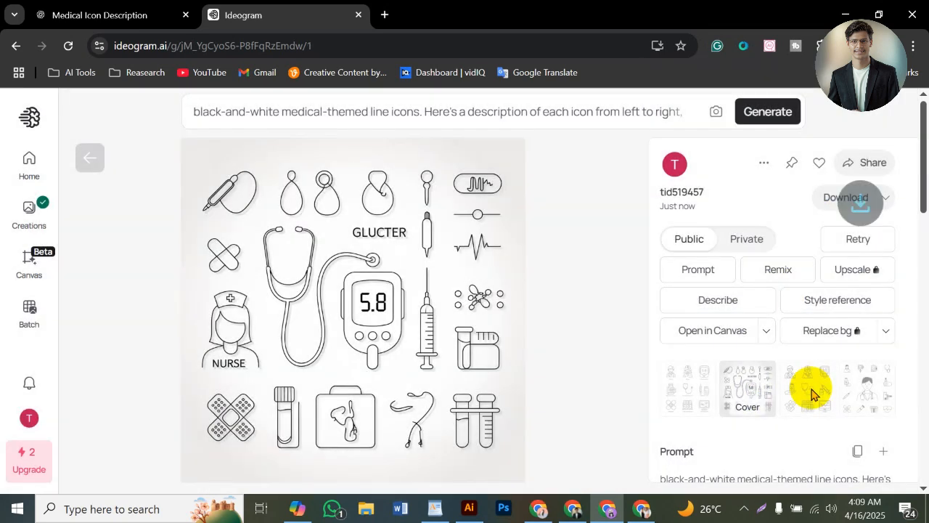
click(809, 385)
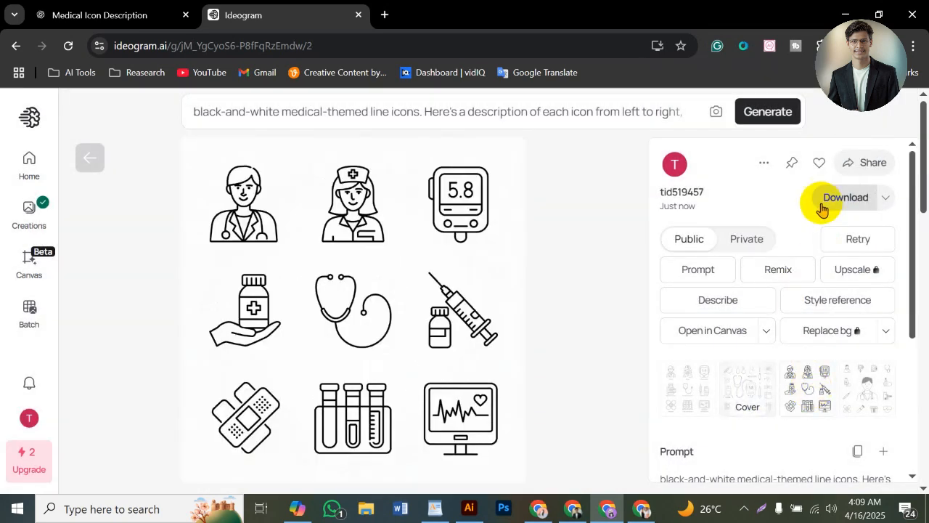
click(829, 201)
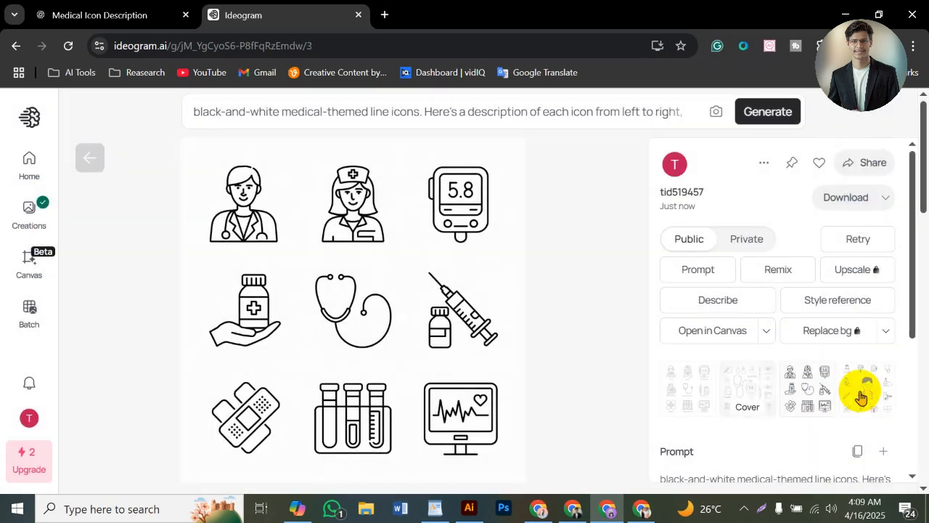
click(842, 203)
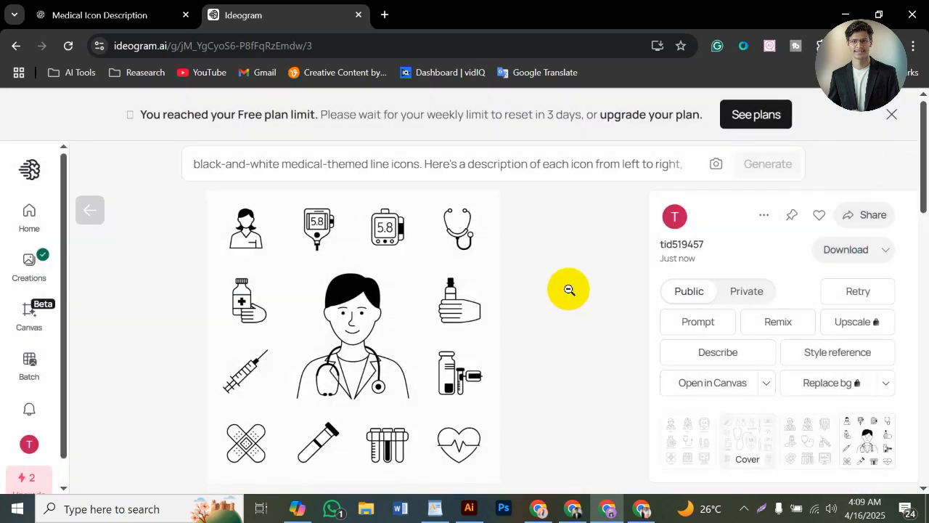
Step: Minimize the browser windows and launch Upscayl from the desktop
click(845, 14)
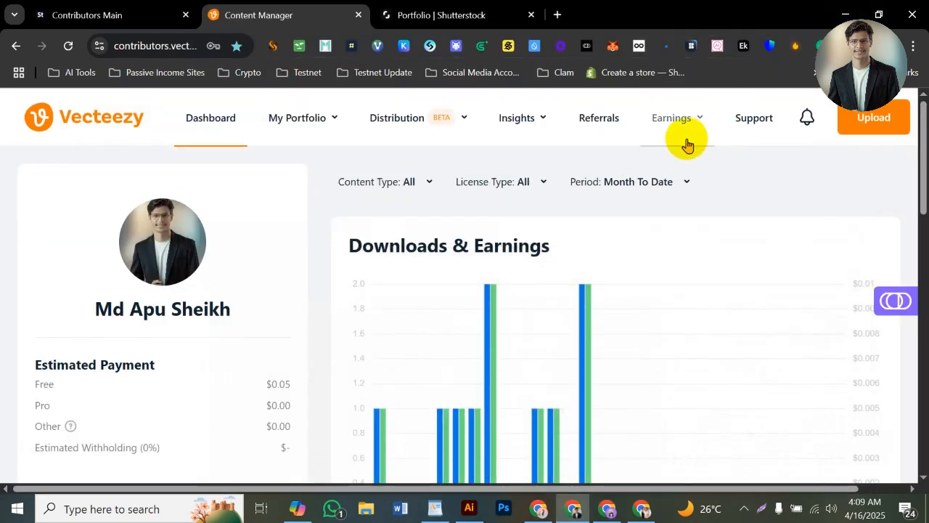
click(846, 11)
click(140, 230)
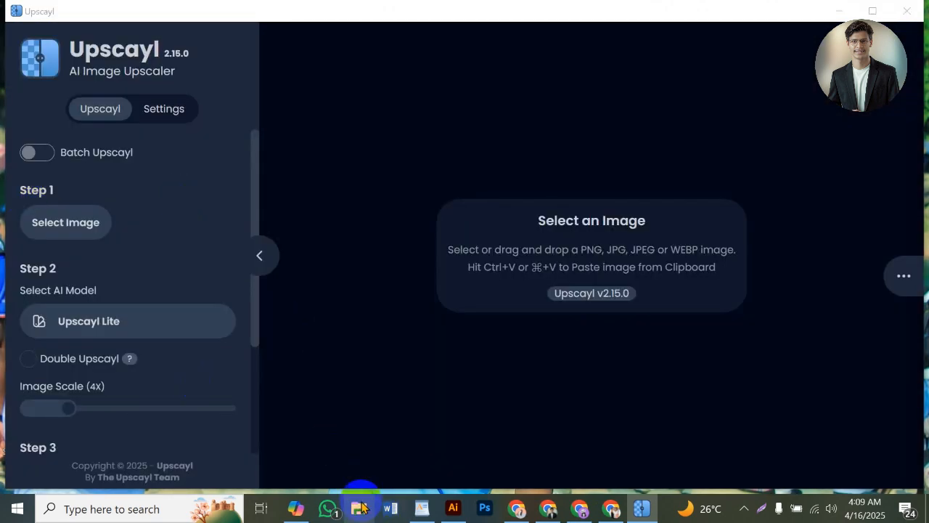
Step: Move the four downloaded icon images from the Icon folder on drive F: into its Image subfolder and check them there
key(super+e)
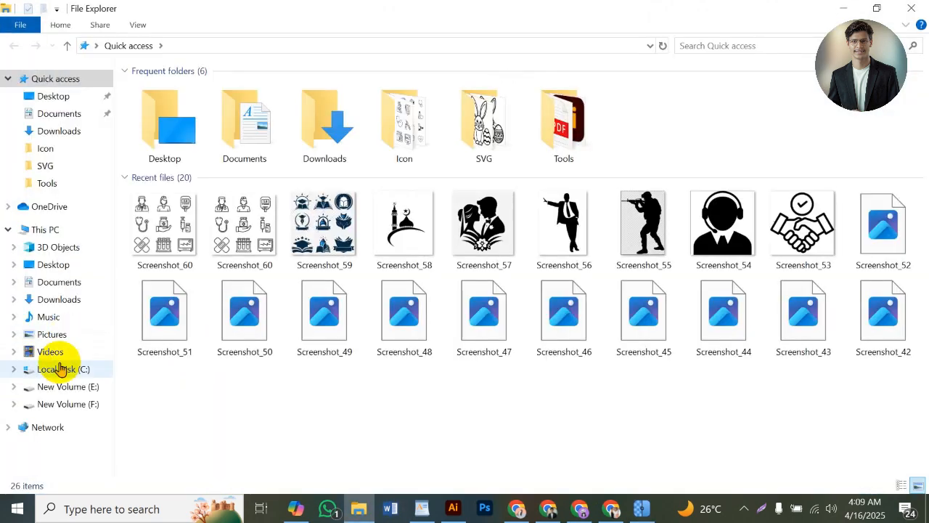
click(64, 387)
click(67, 404)
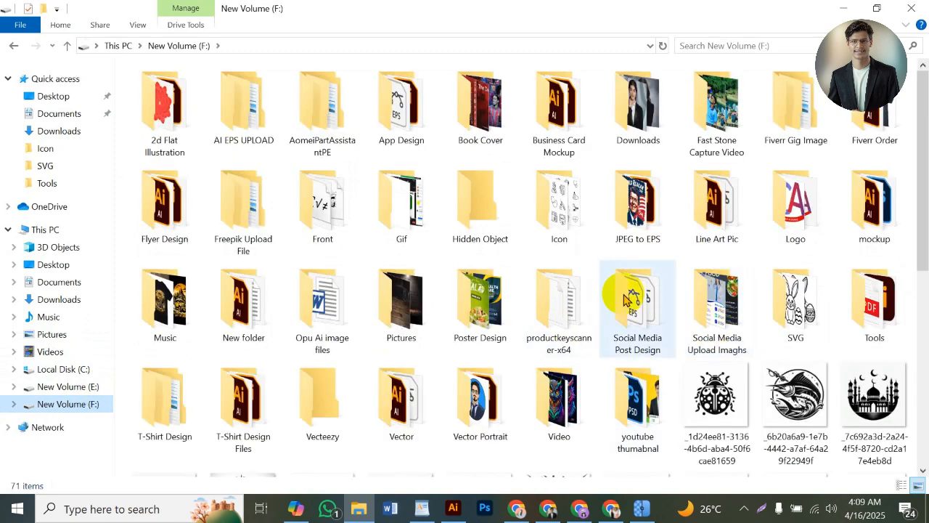
double_click(555, 227)
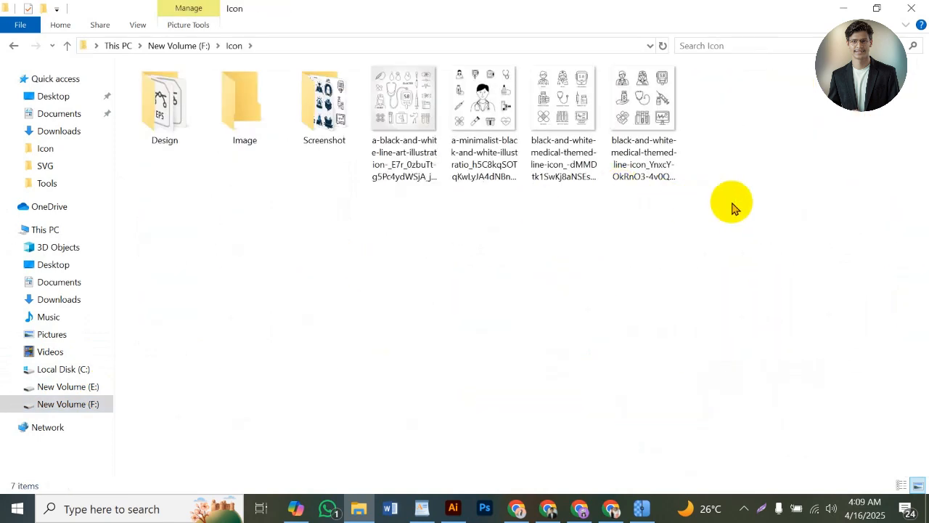
drag(731, 205, 436, 67)
drag(800, 207, 360, 73)
drag(611, 128, 237, 146)
drag(236, 138, 236, 139)
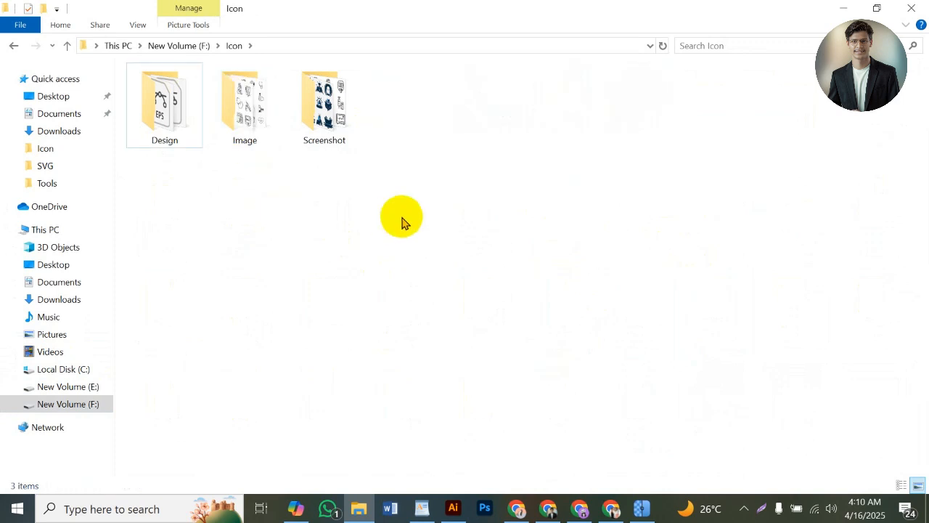
double_click(230, 124)
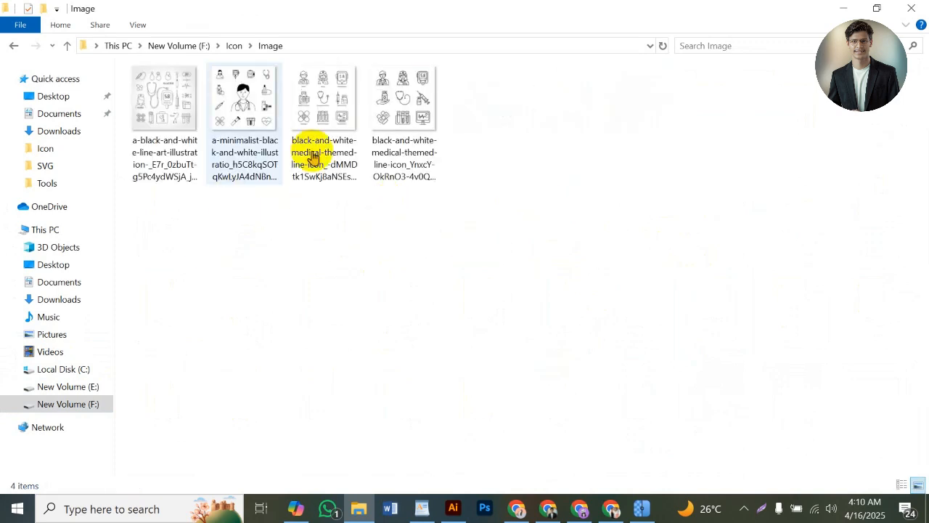
click(14, 46)
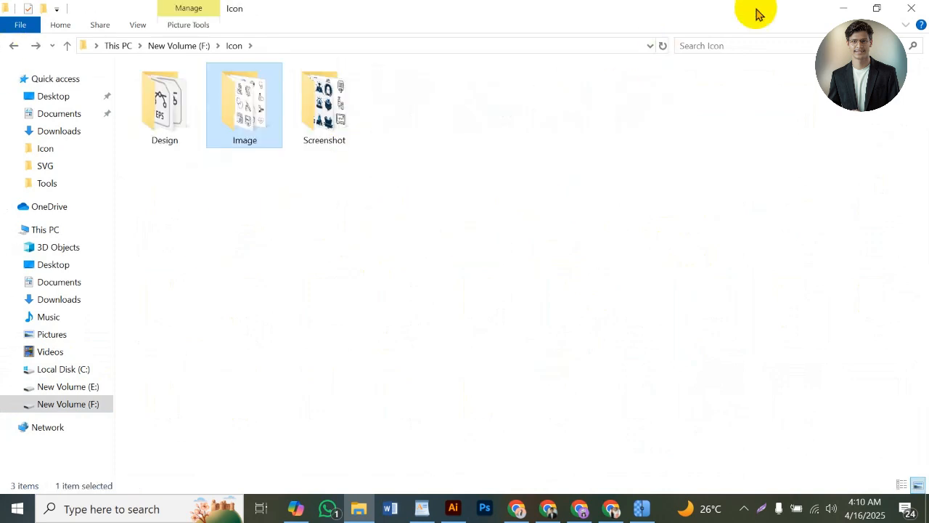
click(843, 8)
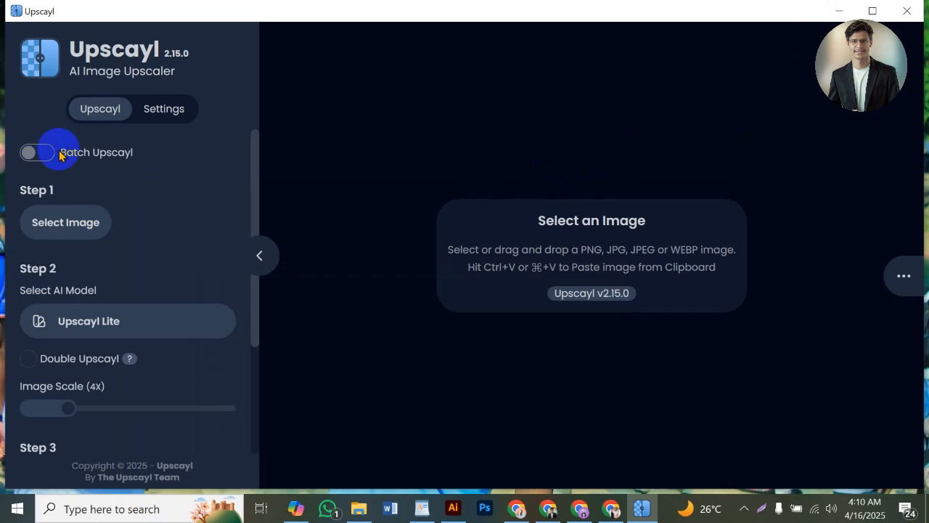
Step: Enable Batch Upscayl and select F:\Icon\Image as the source folder
click(29, 152)
scroll(114, 177, down, 2)
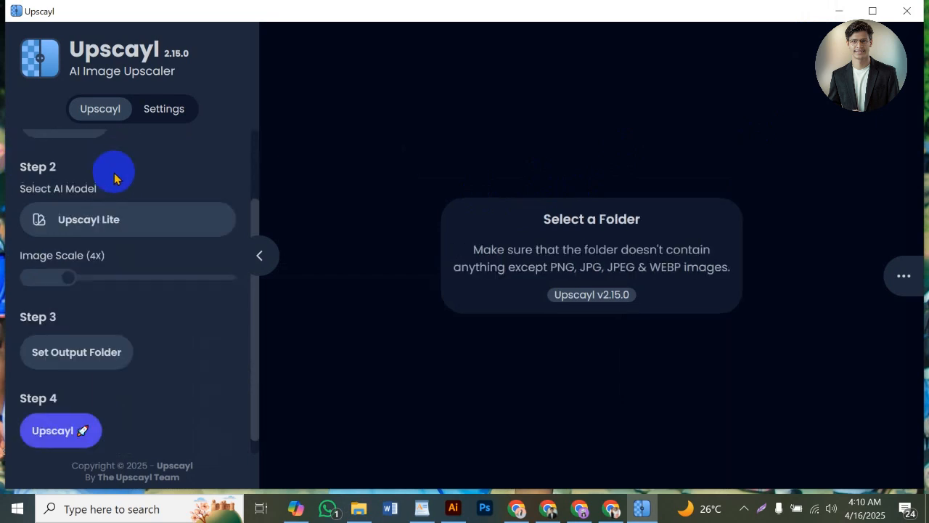
scroll(109, 175, up, 2)
click(64, 222)
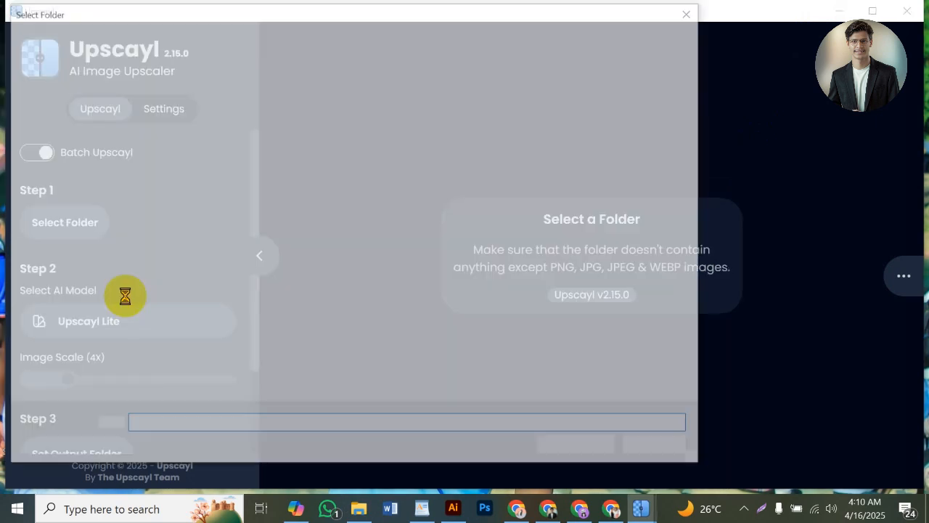
click(260, 125)
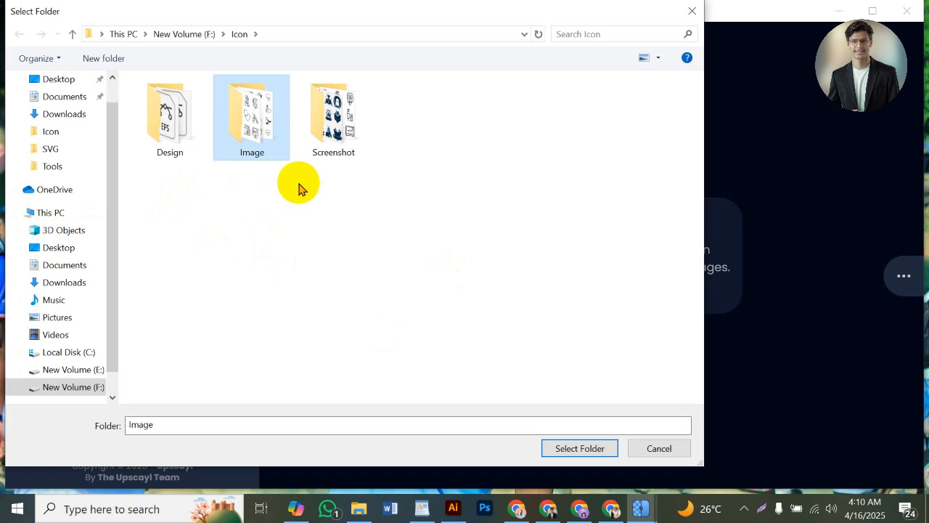
click(585, 451)
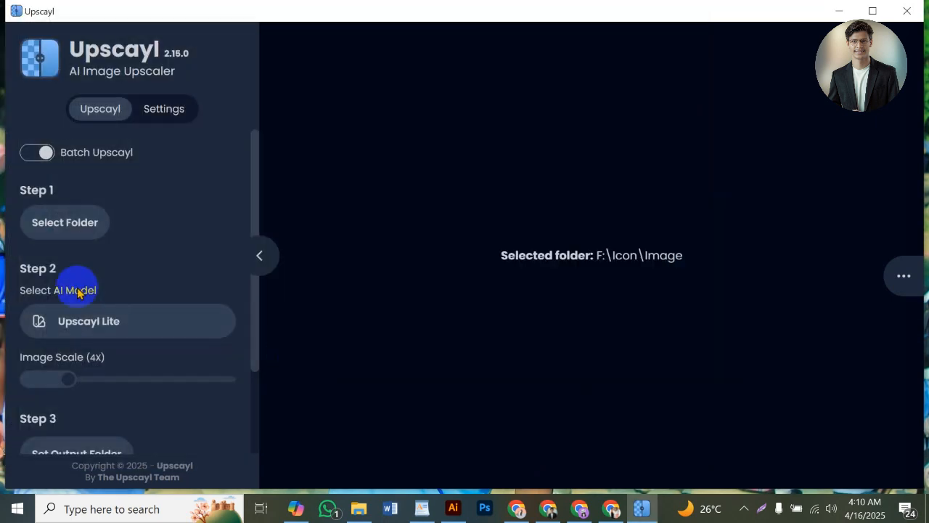
Step: Upscale the selected folder's images with the Upscayl Lite model at 4X image scale
scroll(77, 290, down, 2)
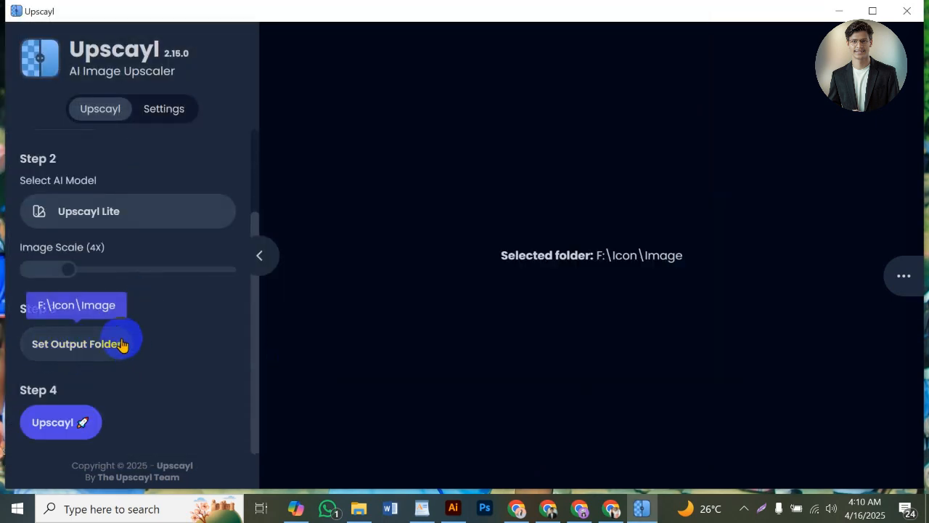
scroll(62, 406, up, 2)
scroll(93, 379, down, 2)
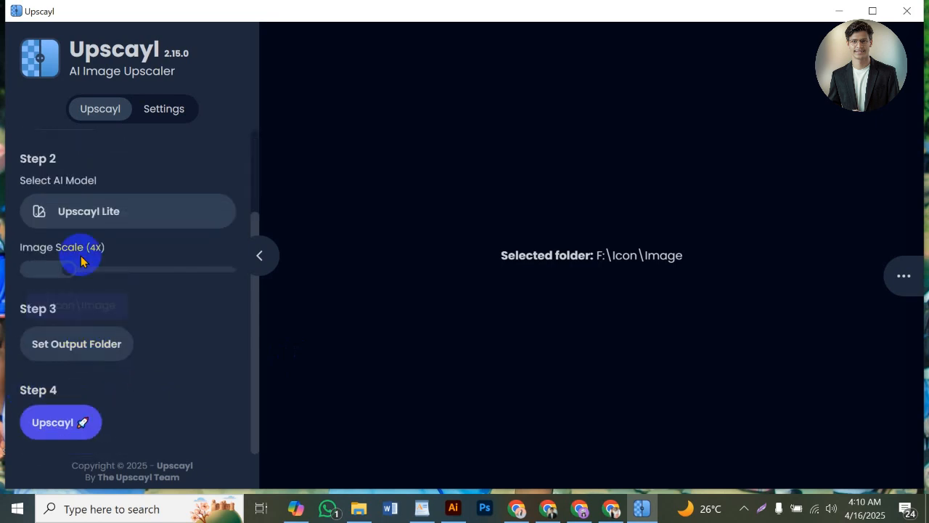
click(60, 434)
scroll(167, 348, up, 2)
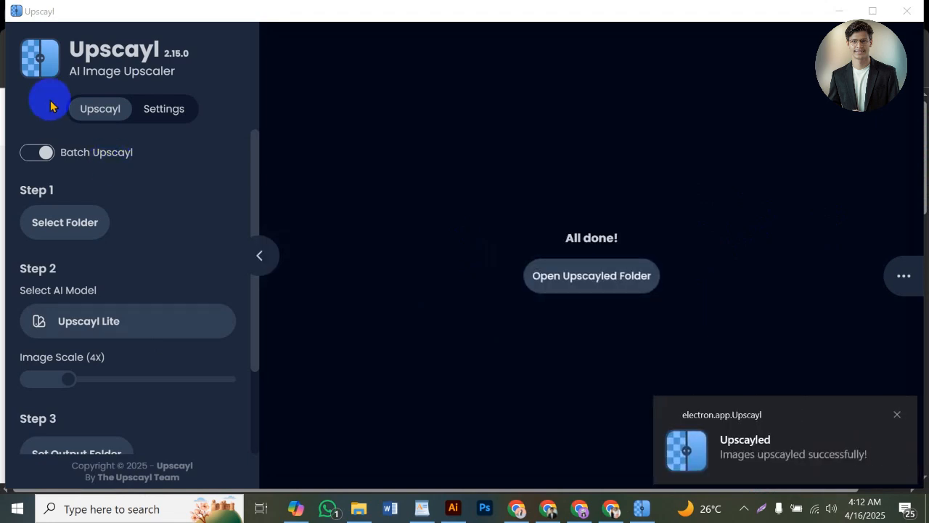
Step: Close Upscayl and launch Vector Magic from the desktop in its Batch Processing mode
click(907, 11)
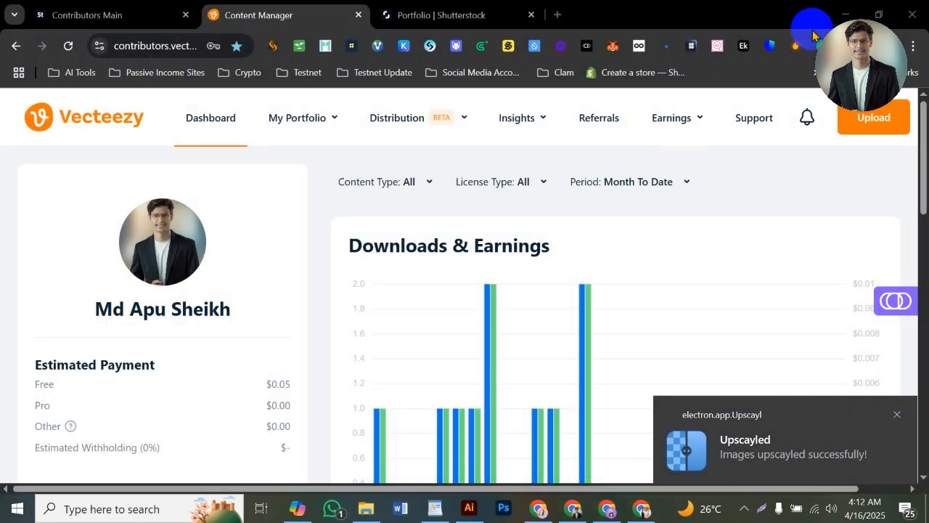
click(844, 14)
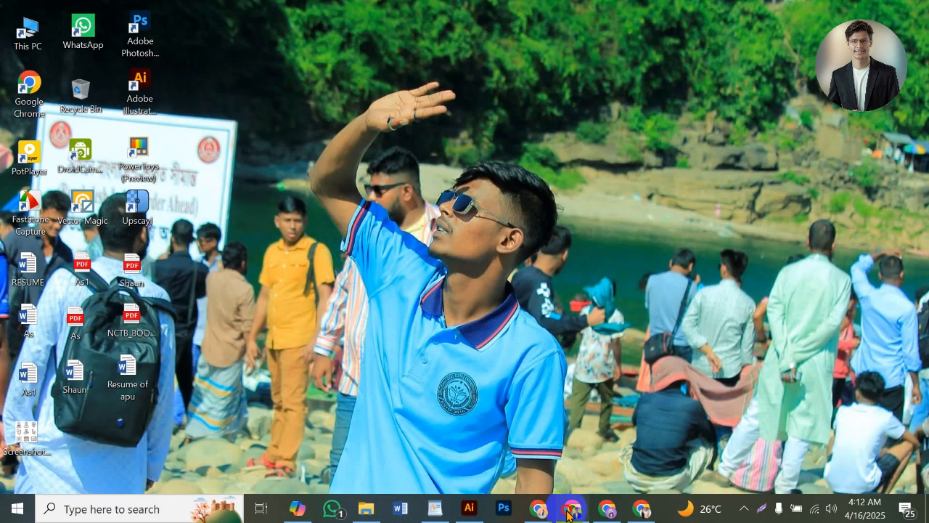
click(572, 508)
click(570, 507)
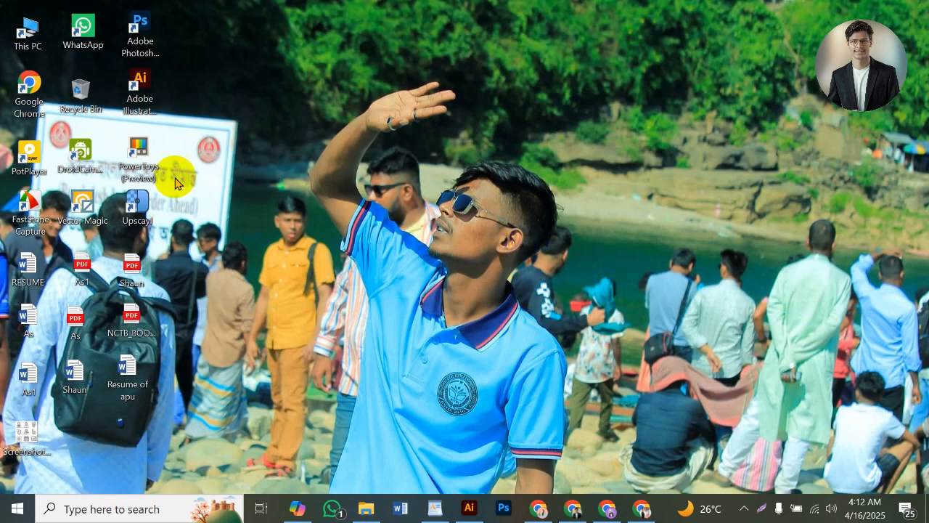
click(82, 205)
double_click(80, 203)
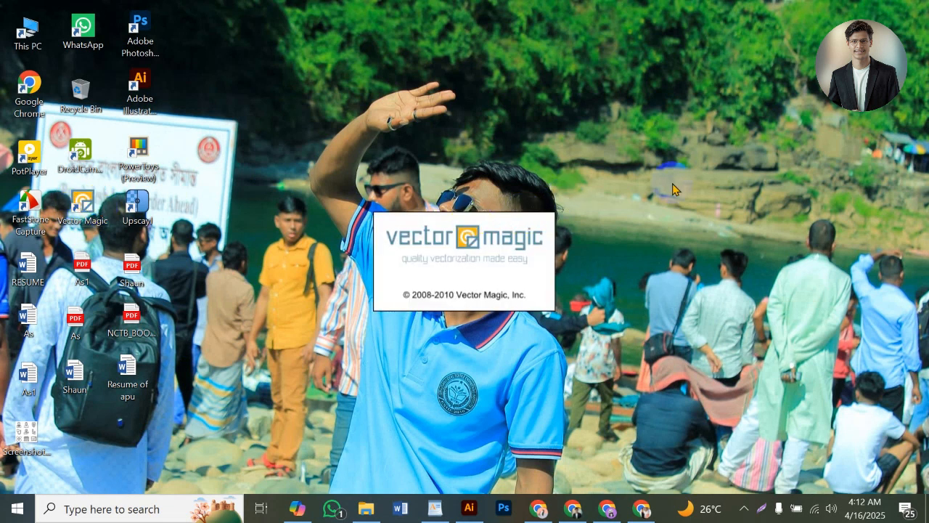
right_click(609, 135)
click(675, 186)
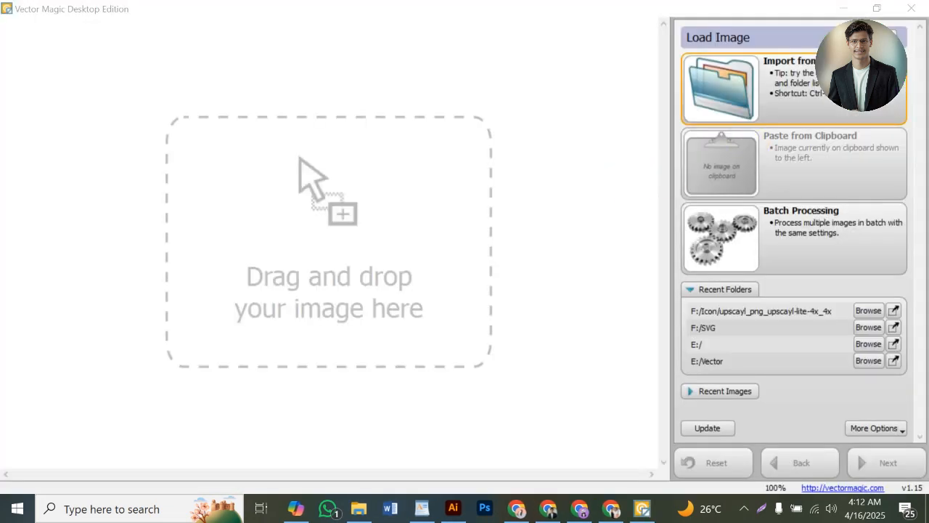
click(770, 240)
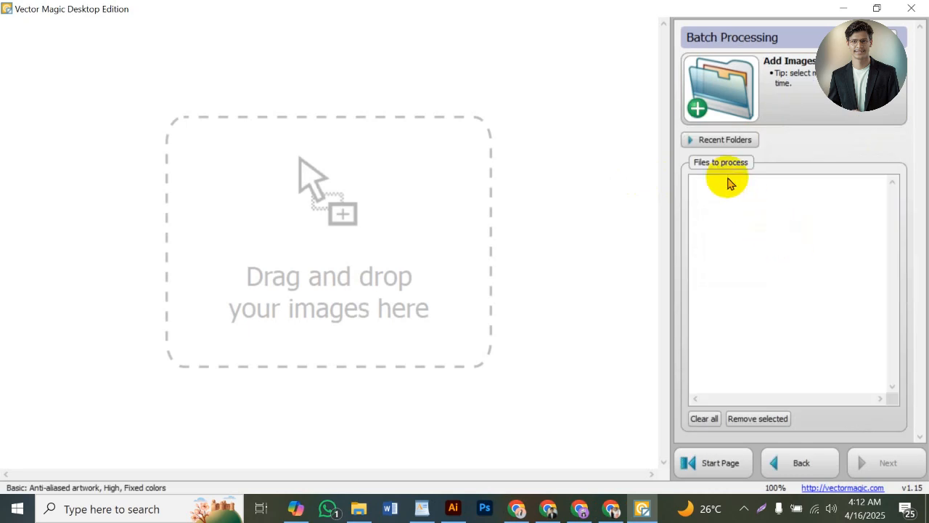
Step: Add the four upscaled images from F:\Icon\Image\upscayl_png_upscayl-lite-4x_4x to the batch
click(784, 108)
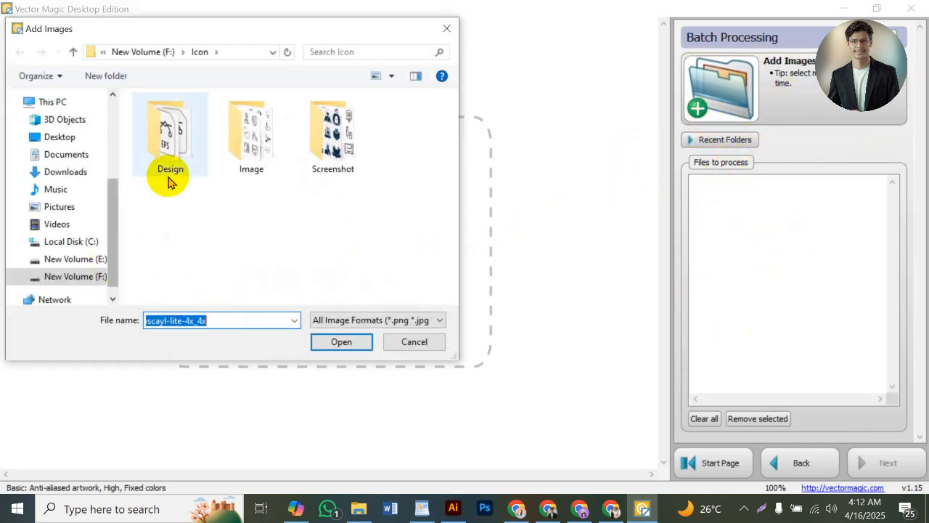
double_click(262, 167)
click(259, 169)
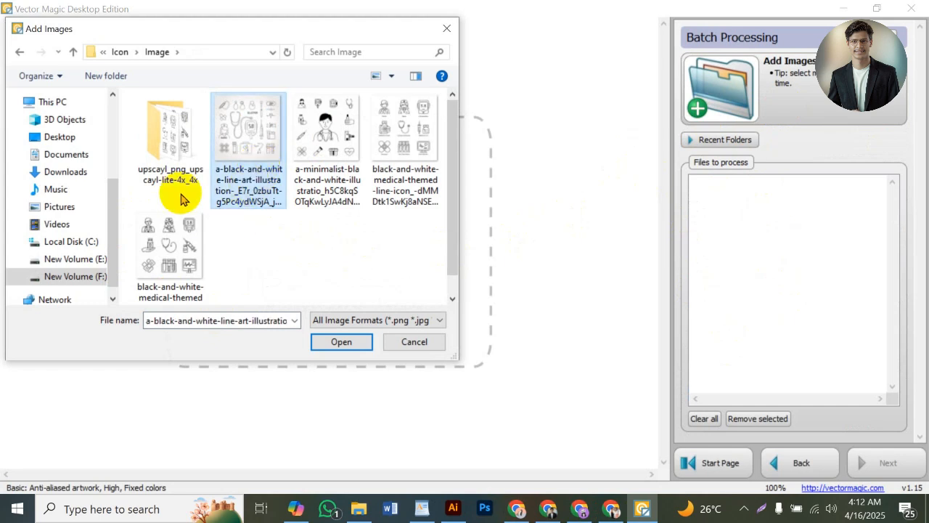
double_click(173, 168)
drag(427, 233, 151, 140)
click(356, 346)
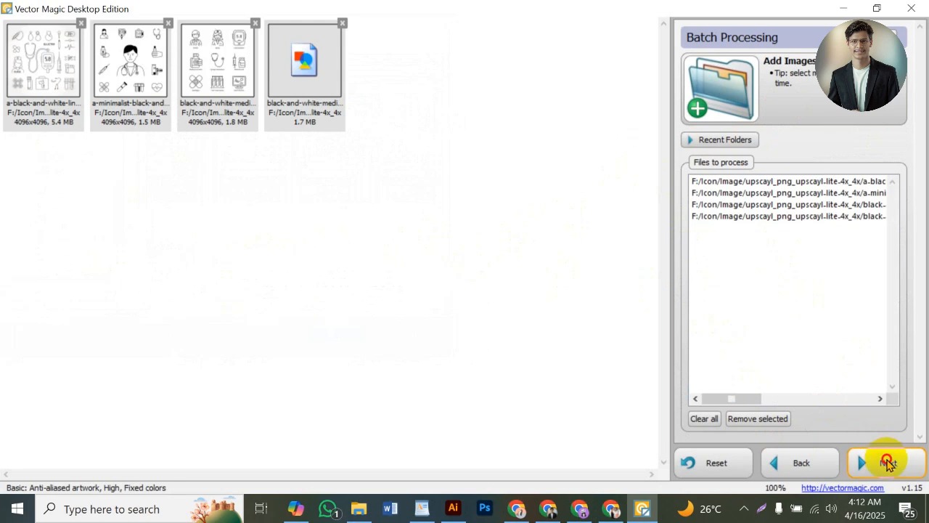
Step: Keep SVG as the export format and the default vectorization settings, and run the batch vectorization
click(886, 462)
click(769, 239)
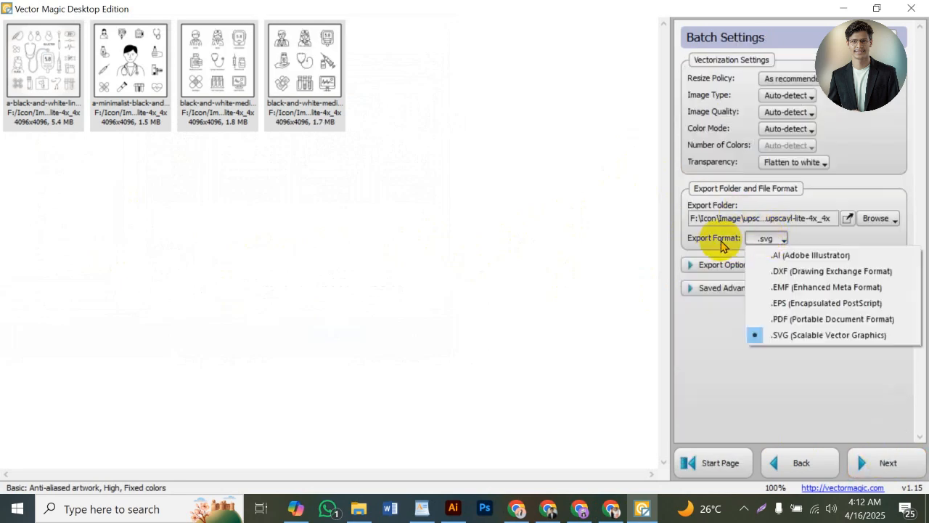
click(767, 240)
click(766, 238)
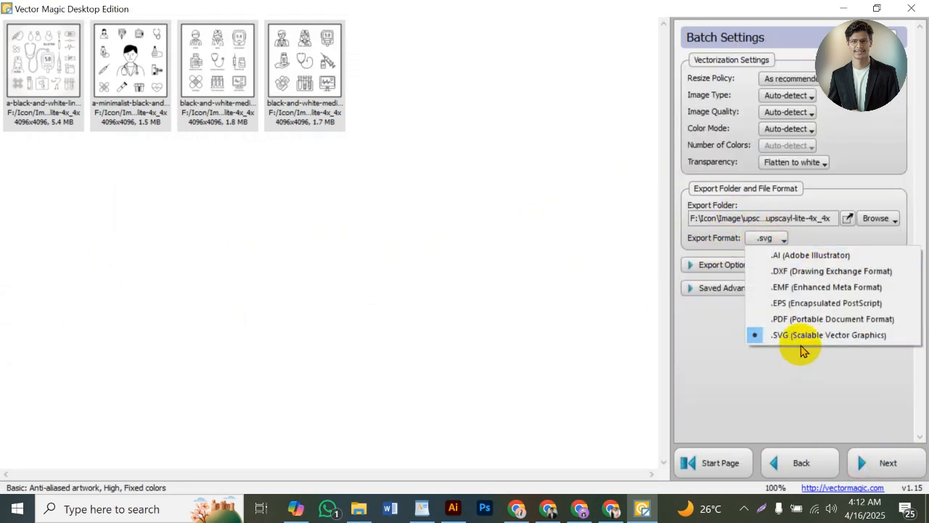
click(799, 374)
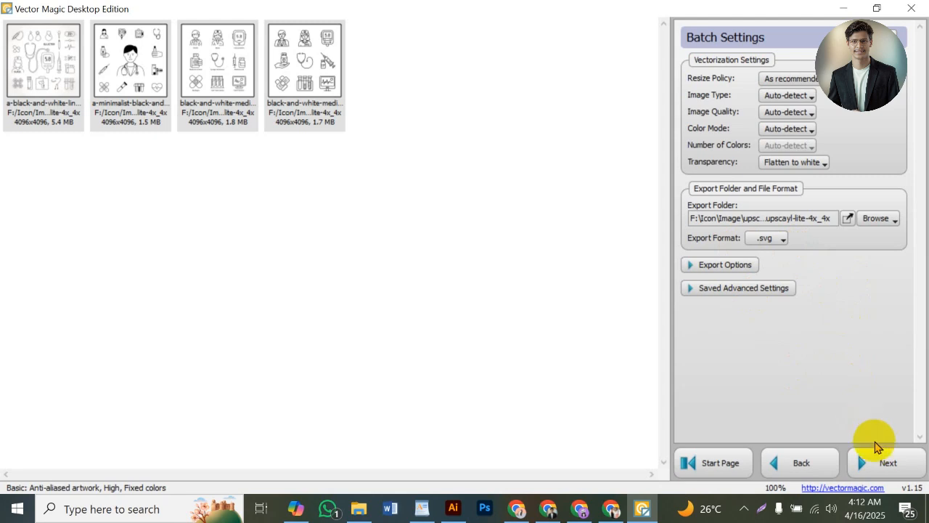
click(882, 463)
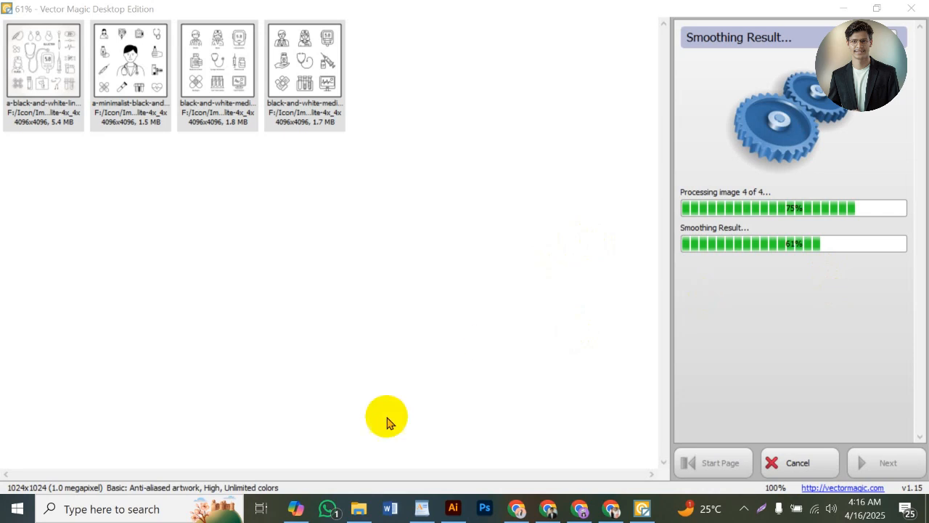
Step: Delete the four original icon images from the Image folder in File Explorer, keeping the upscayl_png_upscayl-lite-4x_4x subfolder
click(360, 506)
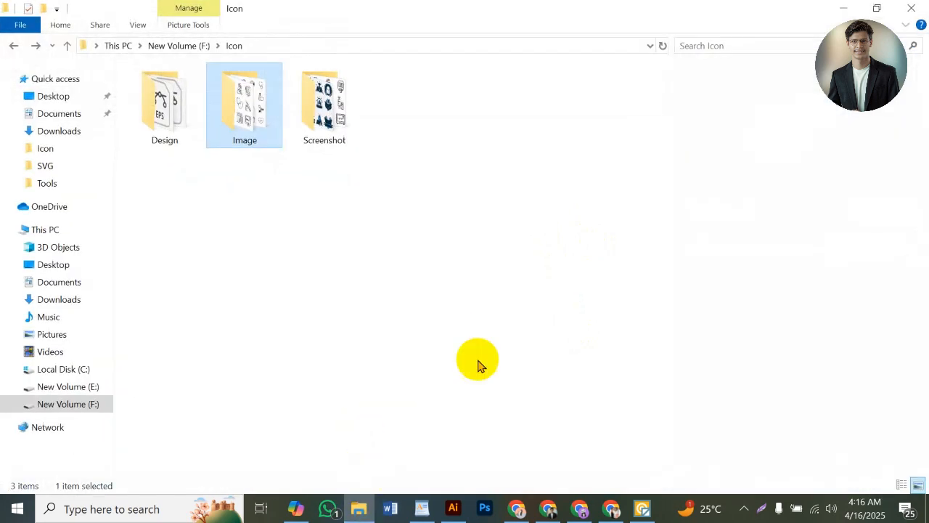
double_click(276, 131)
drag(588, 207, 213, 145)
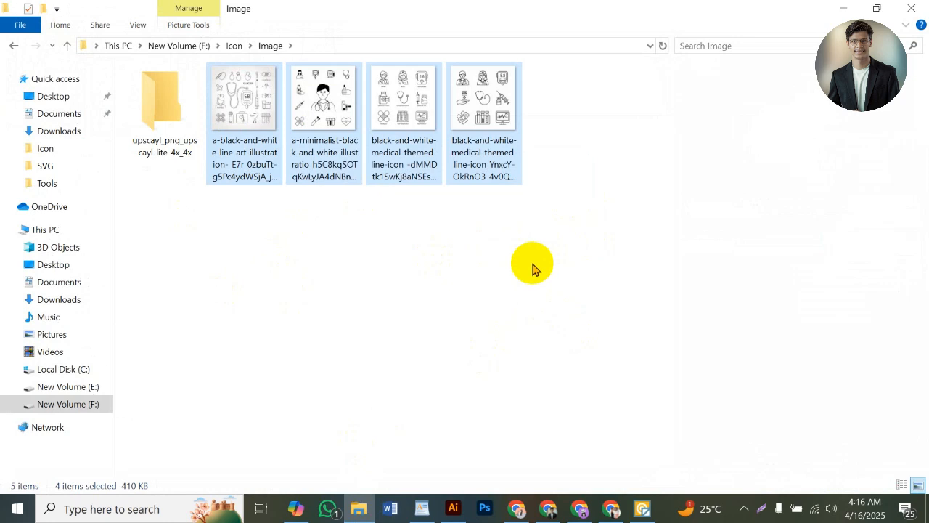
key(Delete)
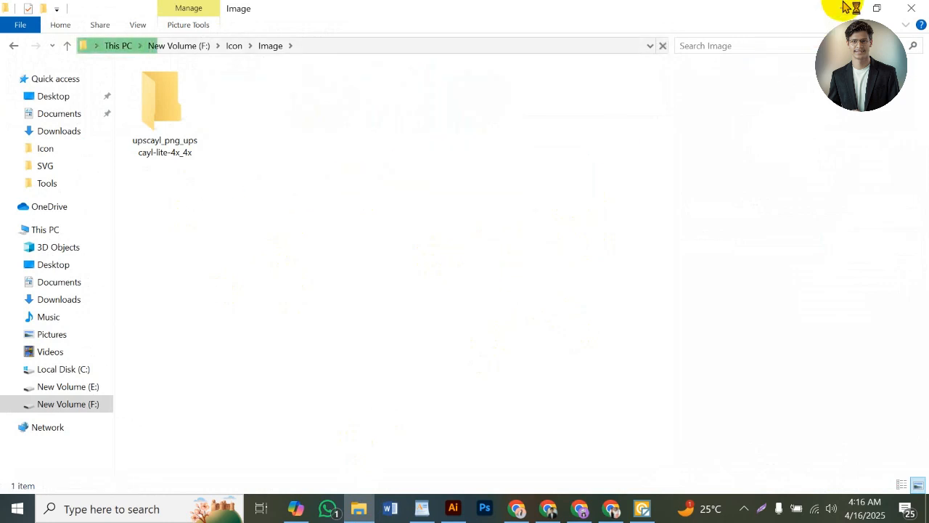
click(843, 6)
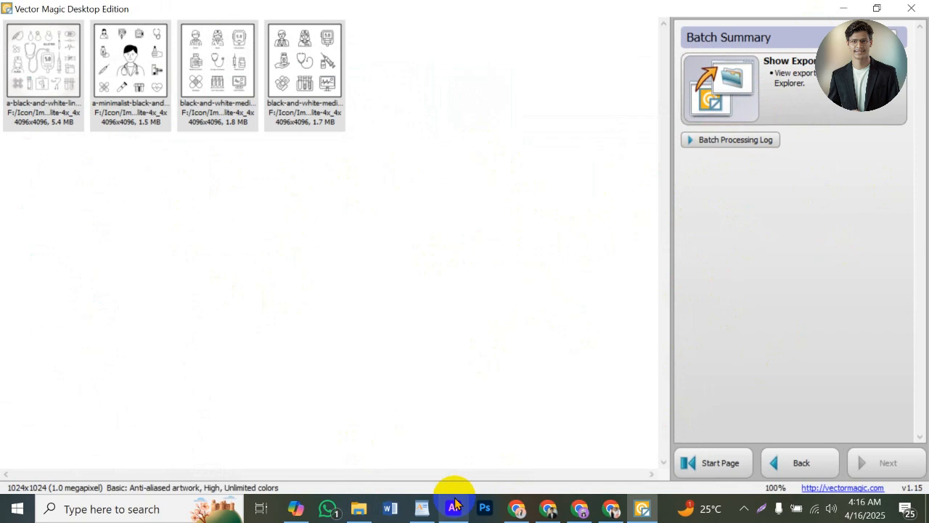
Step: Delete the four PNG files from the upscayl_png_upscayl-lite-4x_4x folder, leaving the SVG files, and restore the thumbnail view
click(362, 502)
click(160, 125)
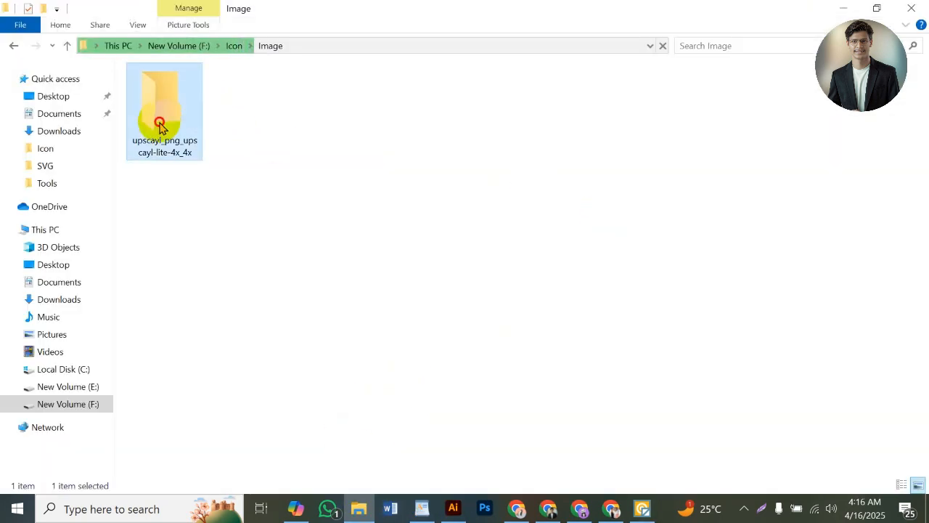
double_click(160, 124)
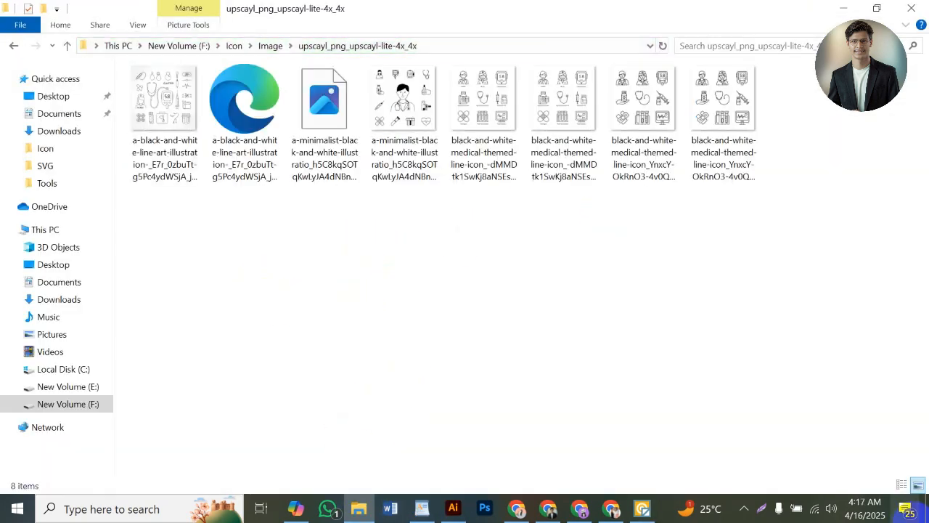
click(901, 484)
click(304, 185)
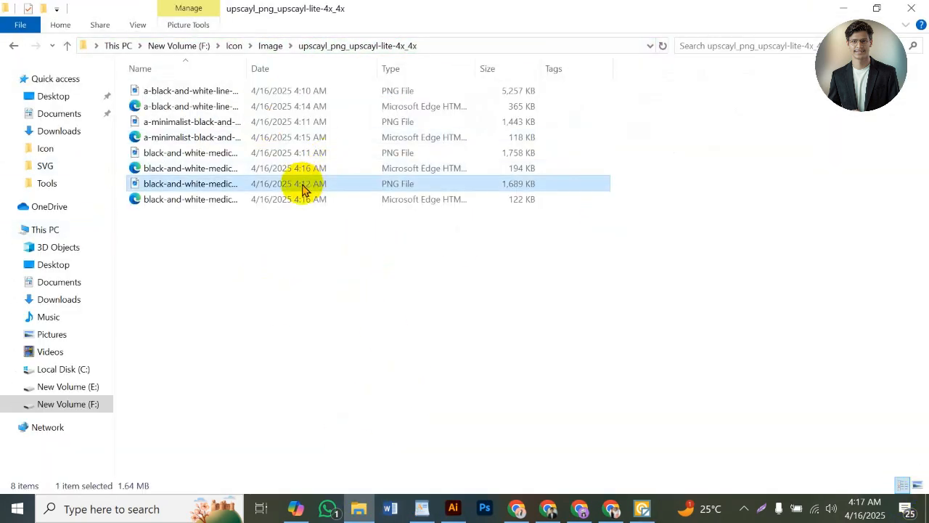
key(Delete)
click(245, 154)
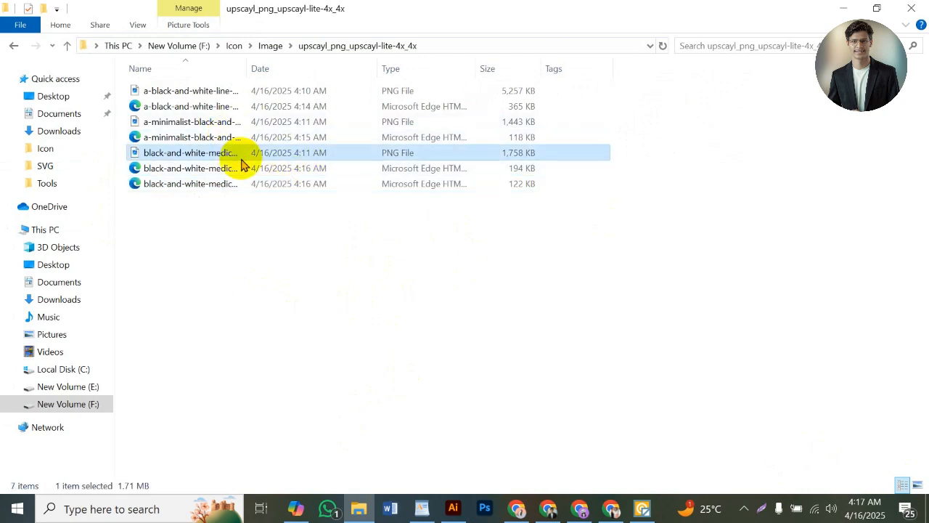
key(Delete)
click(245, 123)
key(Delete)
click(276, 91)
key(Delete)
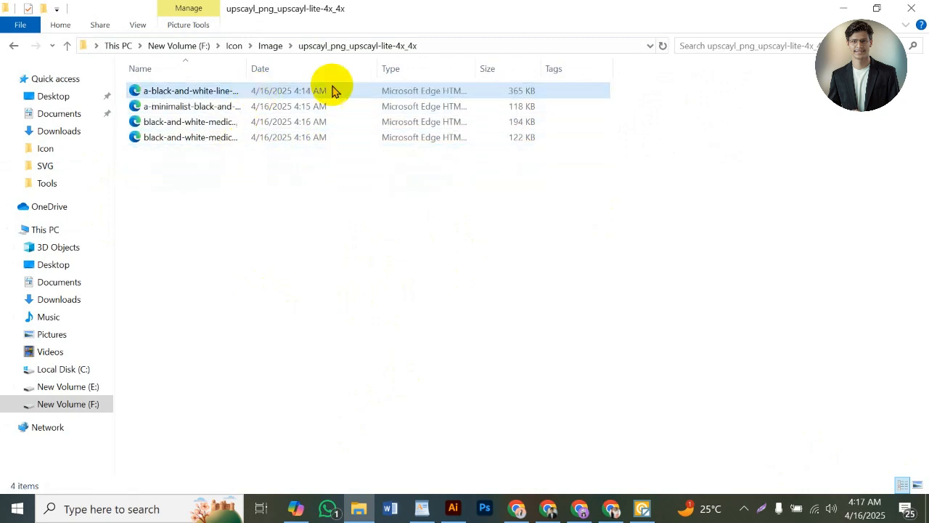
click(458, 228)
click(915, 485)
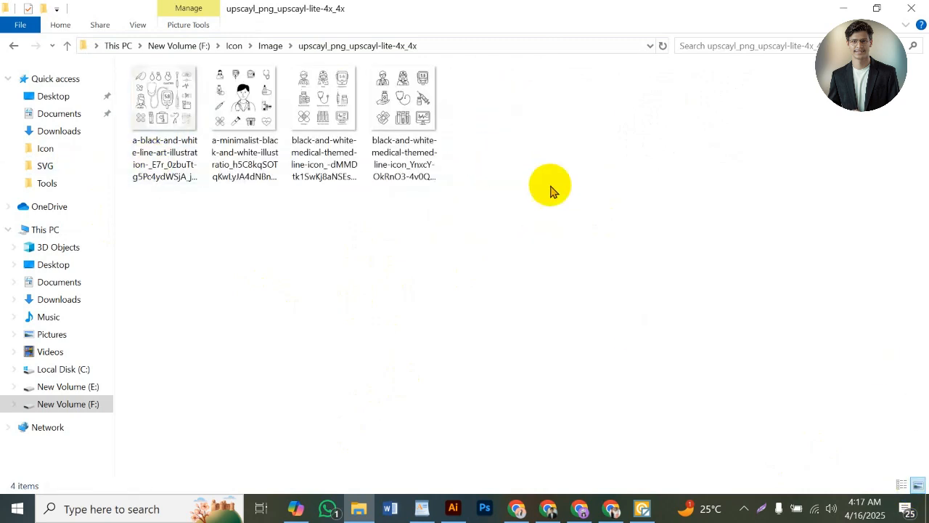
Step: Open the two black-and-white-medical-themed-line-icon SVG files in Adobe Illustrator 2020
click(396, 152)
right_click(419, 117)
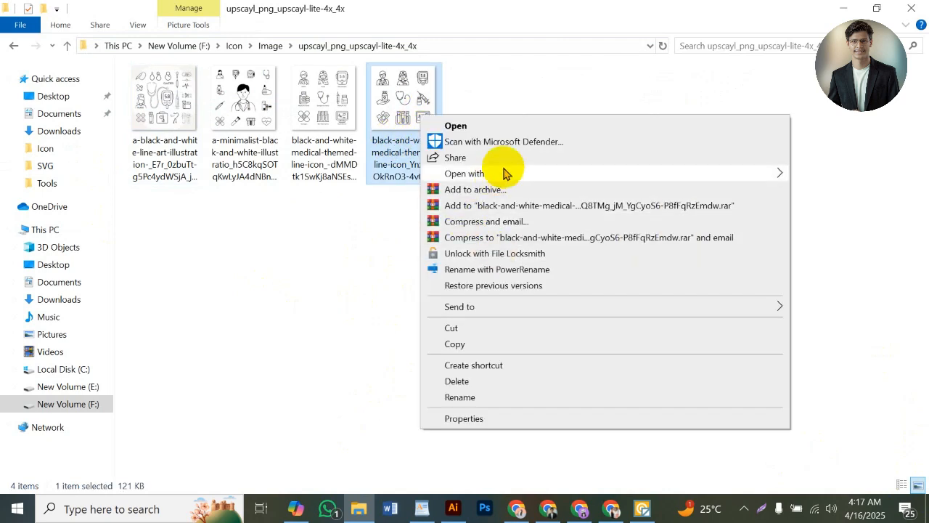
mouse_move(648, 179)
click(307, 175)
click(326, 117)
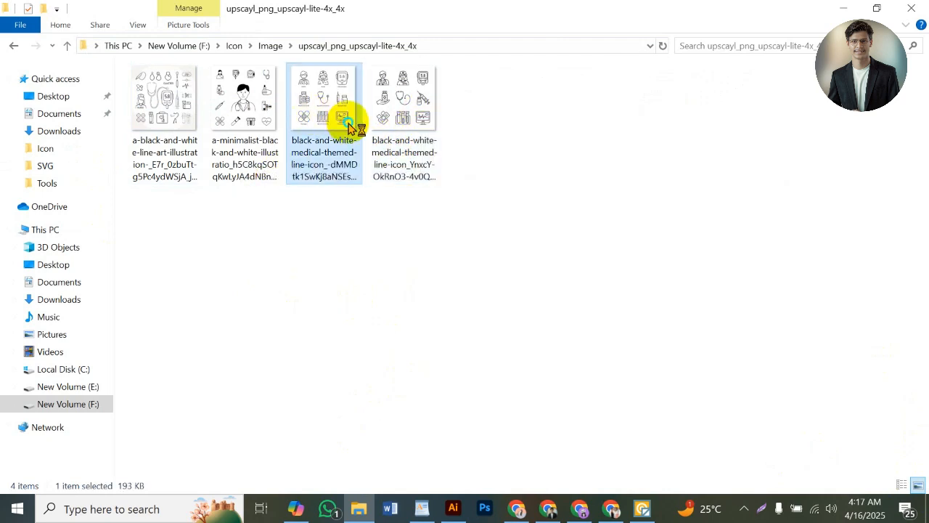
right_click(347, 123)
mouse_move(441, 183)
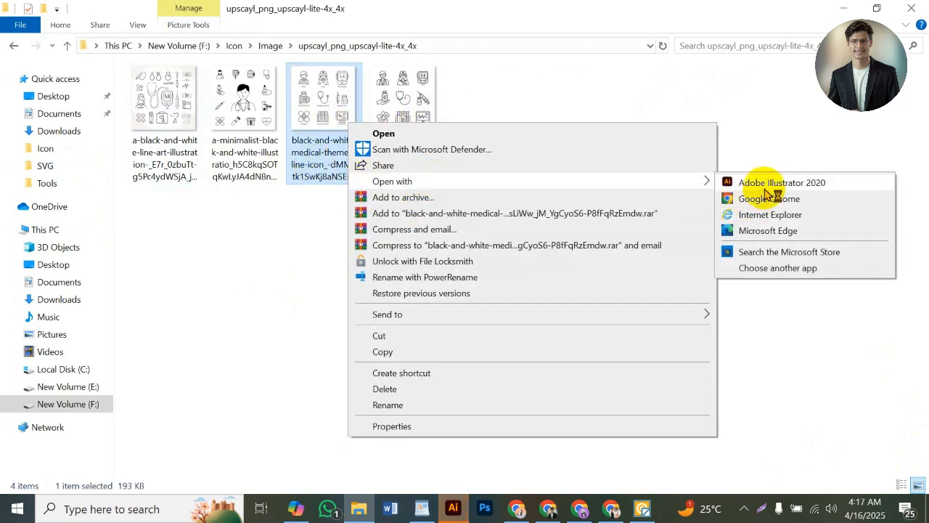
click(748, 182)
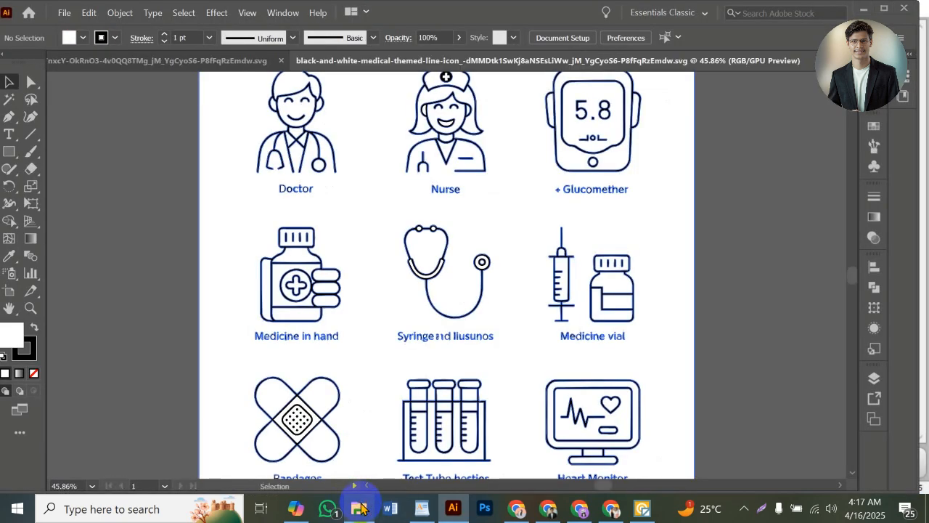
Step: Open the a-minimalist-black-and-white and a-black-and-white-line-art-illustration SVG files from File Explorer in Adobe Illustrator
click(359, 508)
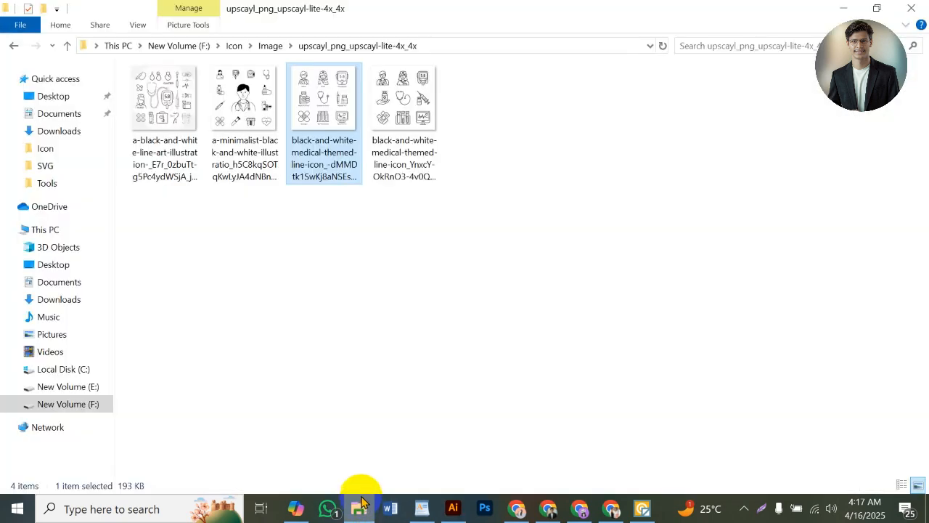
click(228, 91)
right_click(236, 105)
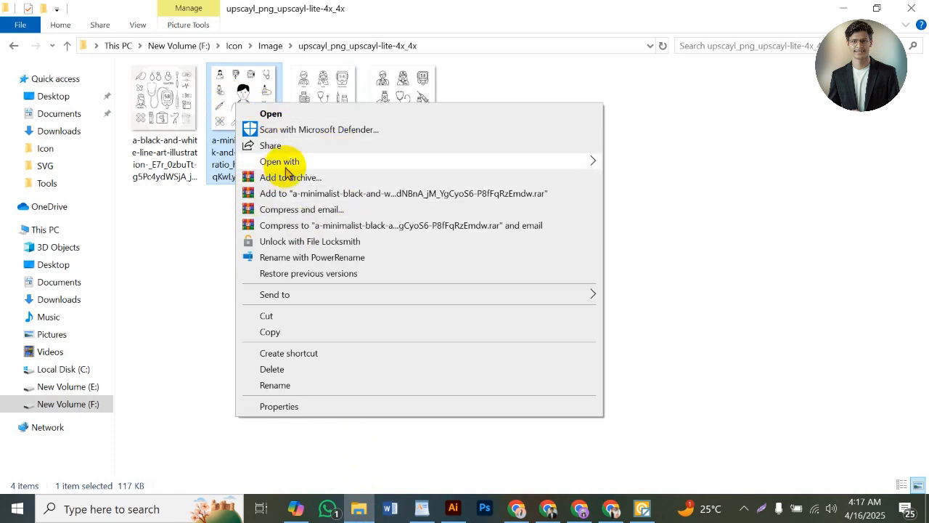
mouse_move(290, 161)
click(645, 168)
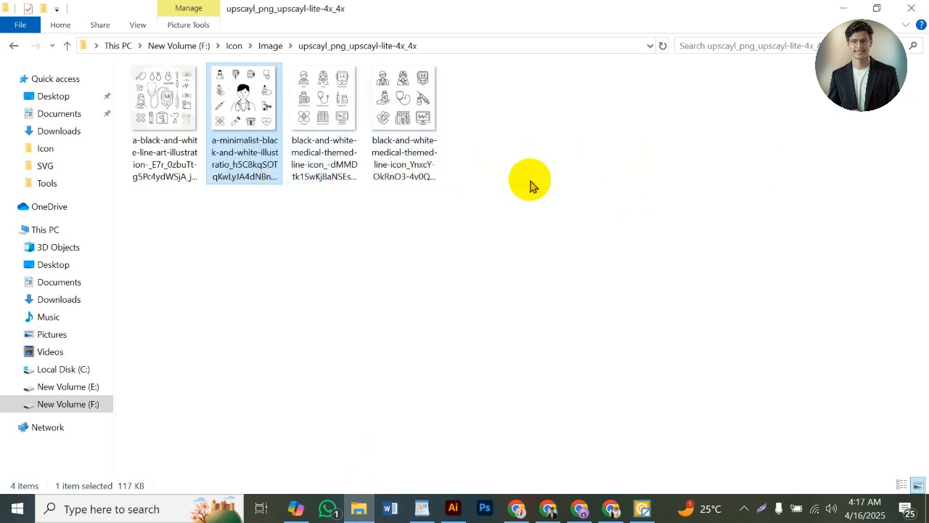
click(168, 140)
right_click(168, 140)
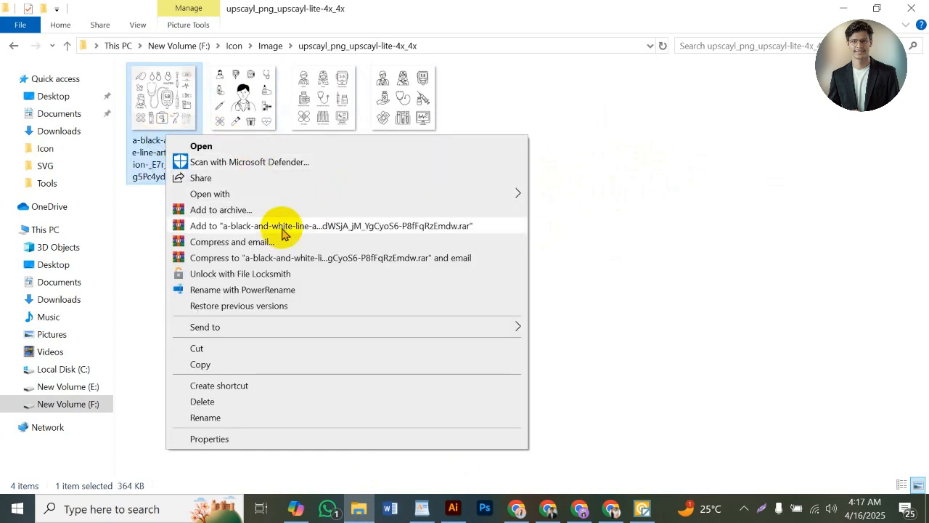
mouse_move(465, 194)
click(628, 193)
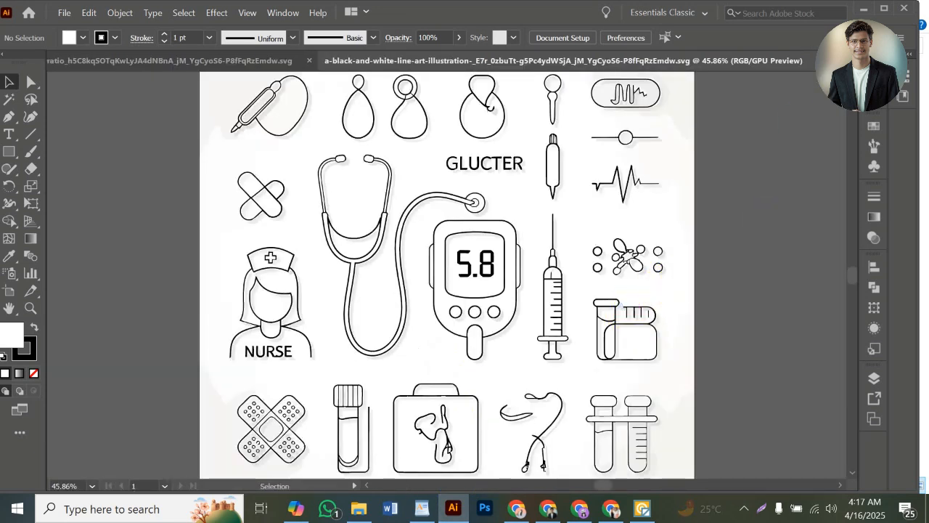
Step: Switch to the black-and-white-medical-themed-line-icon_YnxcY document and show its whole artboard at 25% zoom
click(848, 61)
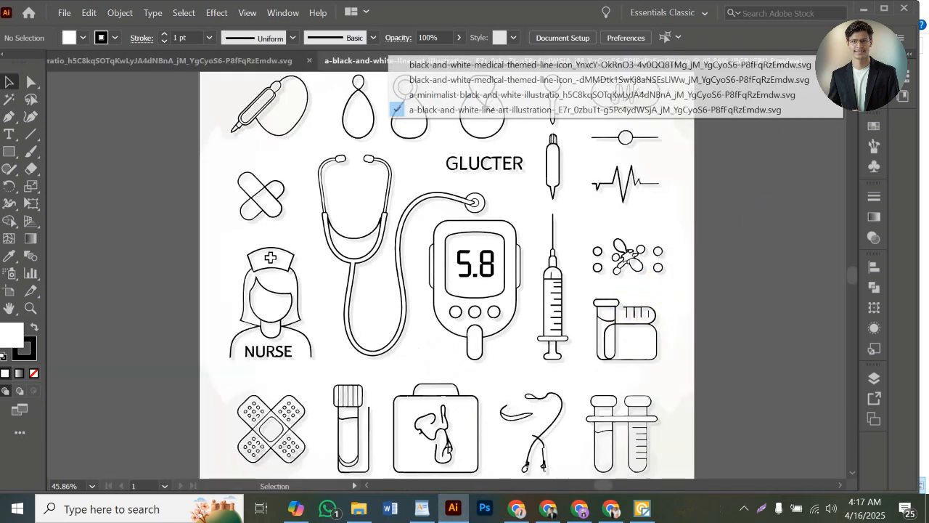
click(664, 67)
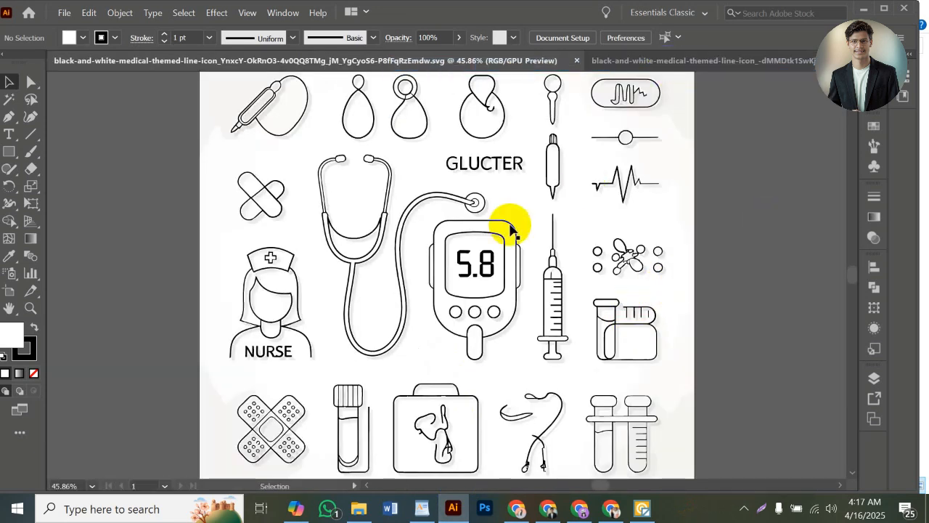
scroll(587, 258, up, 1)
scroll(588, 257, down, 2)
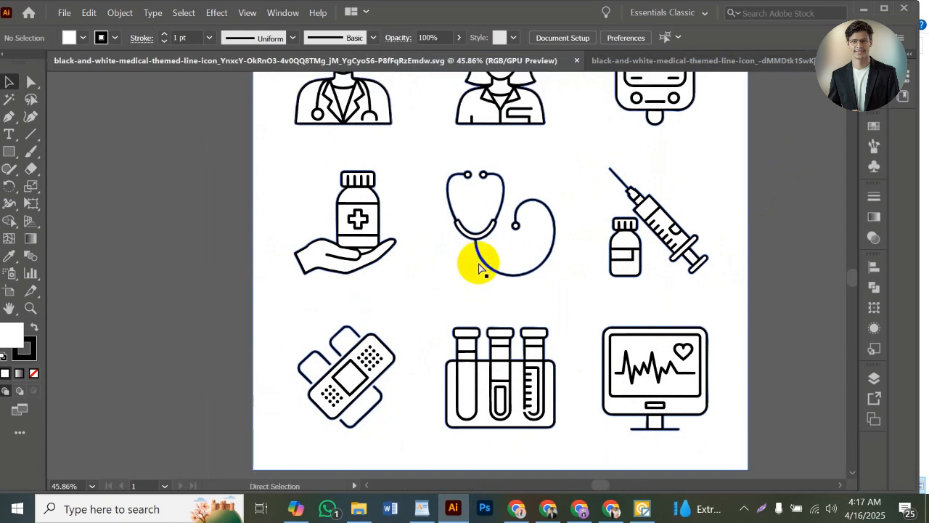
key(ctrl+minus)
key(ctrl+minus)
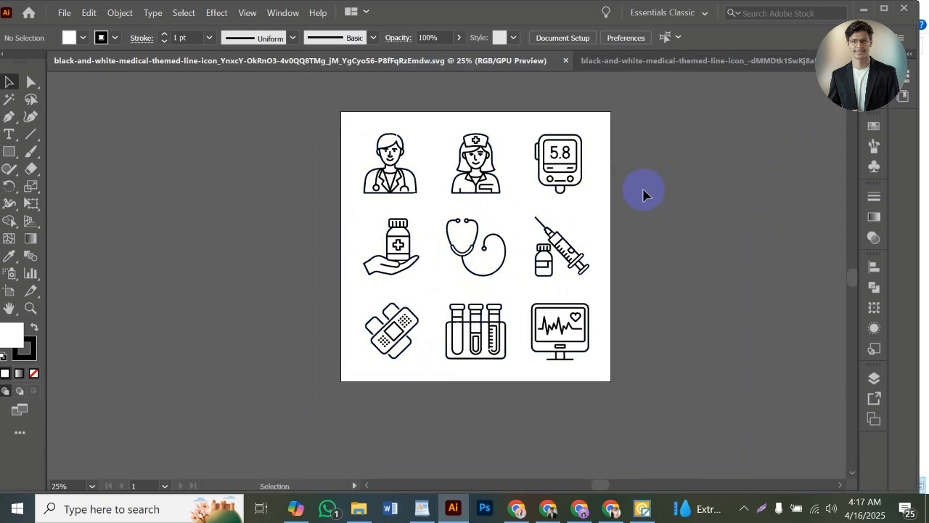
click(438, 214)
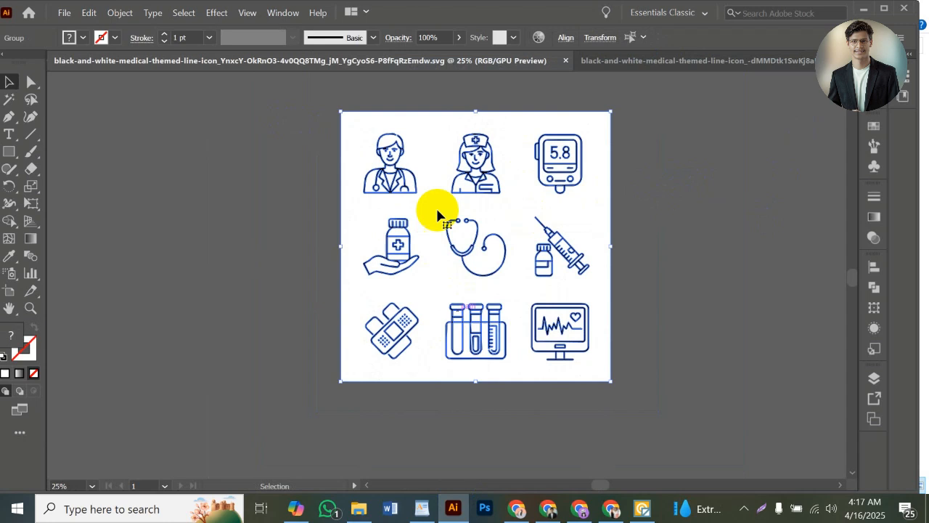
drag(438, 215, 202, 196)
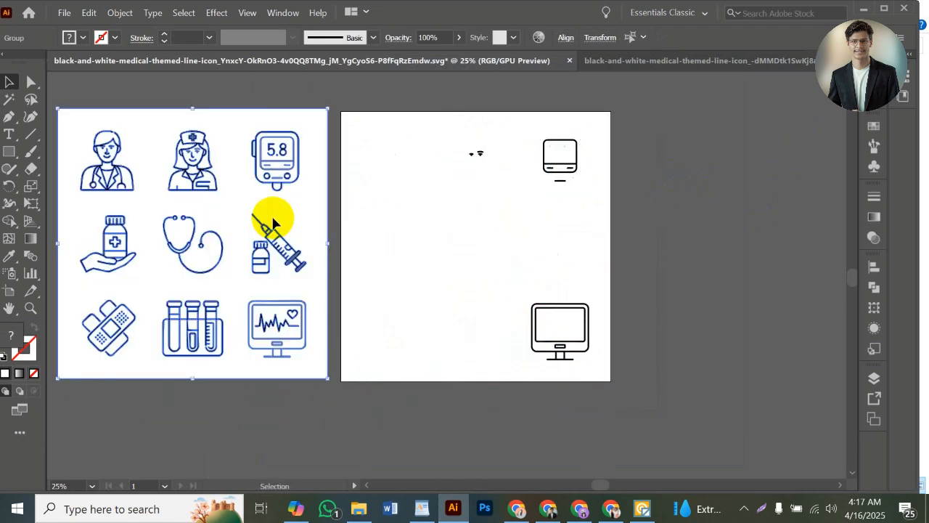
key(ctrl+z)
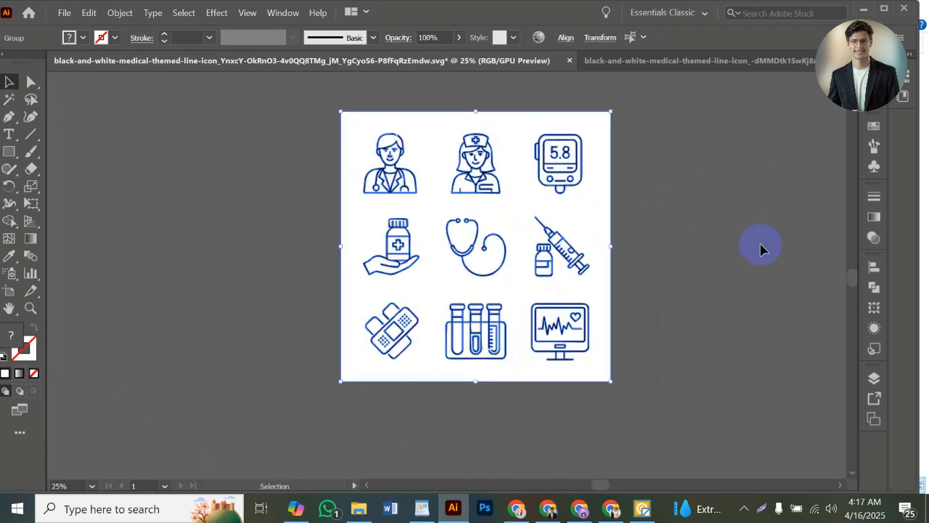
Step: Select all the icon artwork together with its white background and move it off the artboard to its left
click(761, 245)
drag(294, 93, 689, 418)
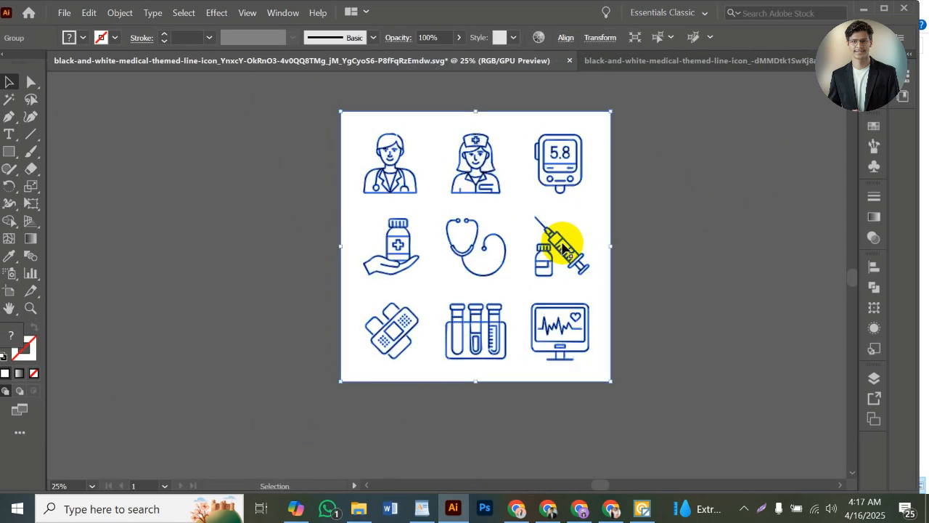
drag(563, 247, 249, 241)
drag(439, 317, 678, 324)
click(660, 143)
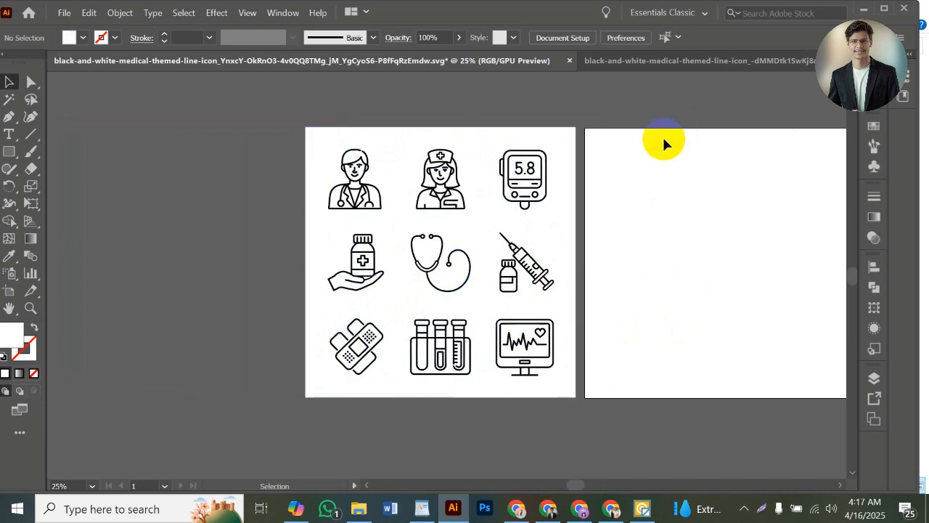
Step: Split the icon artwork and its white background with the Pathfinder Divide operation and ungroup the pieces
click(489, 218)
click(875, 290)
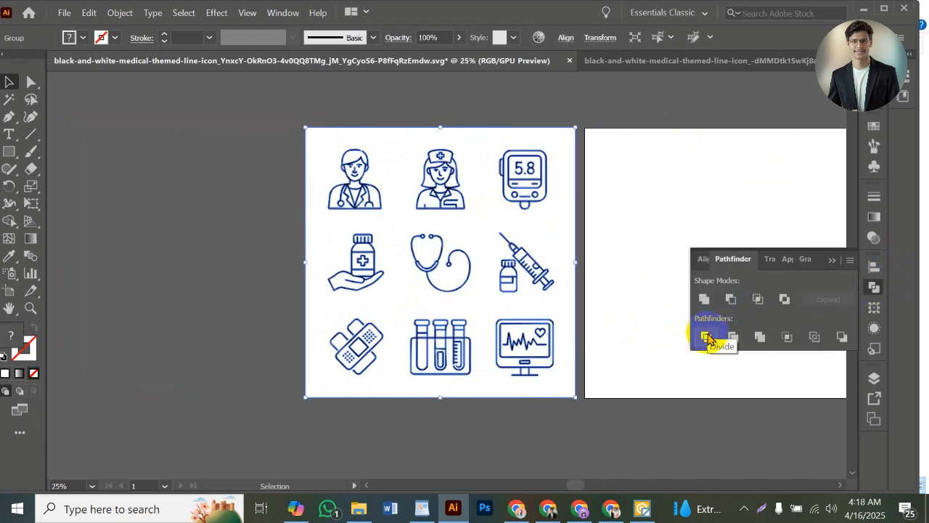
click(706, 336)
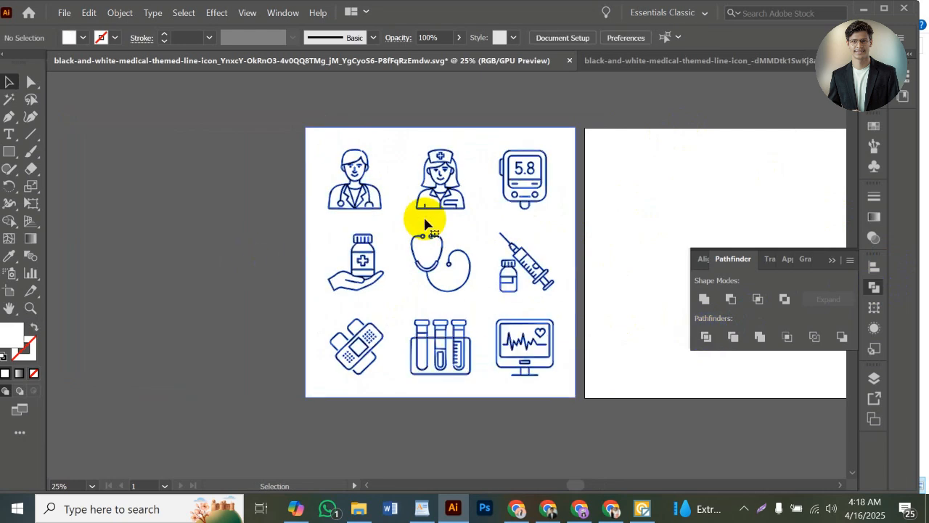
right_click(401, 216)
click(457, 327)
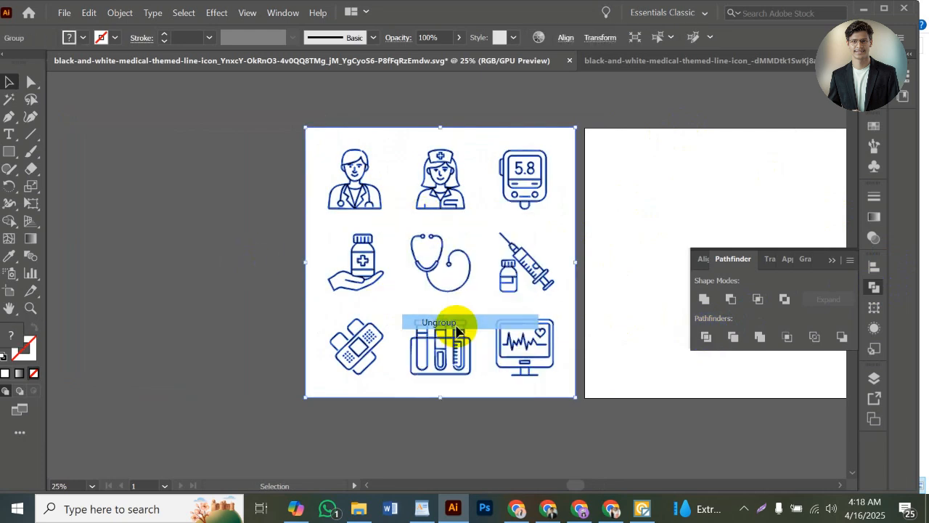
click(245, 321)
click(406, 292)
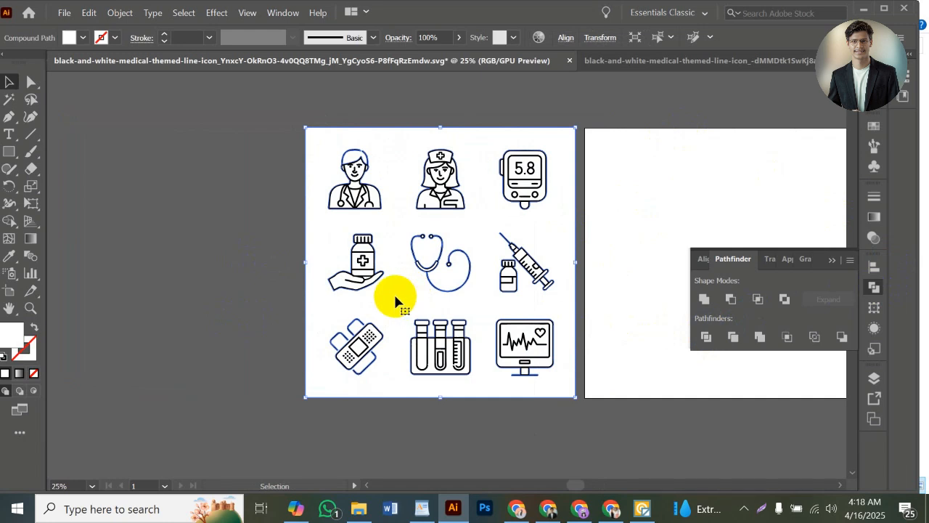
key(Delete)
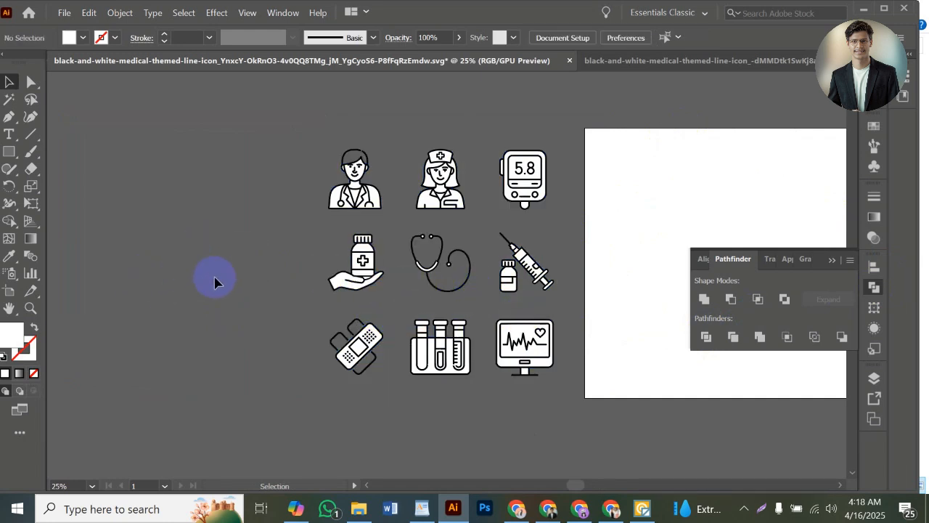
key(ctrl+z)
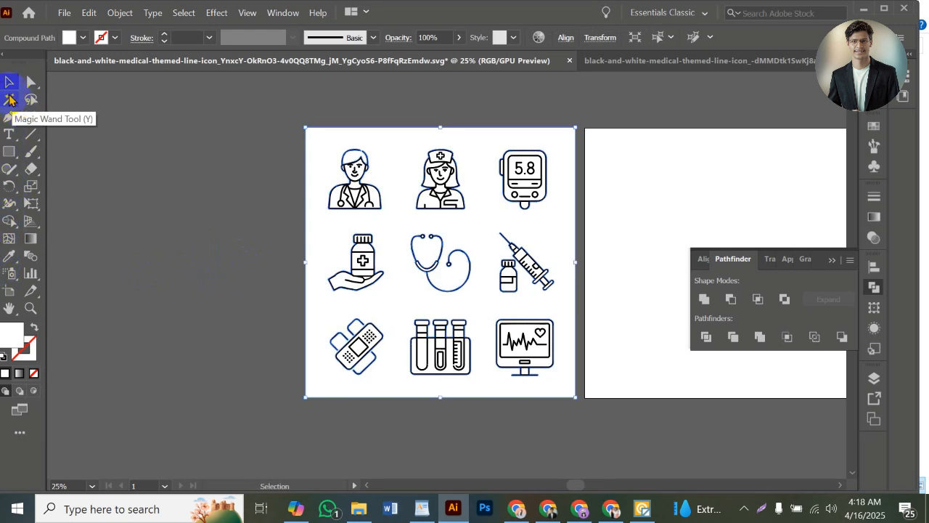
Step: Select all white-filled areas of the icon artwork with the Magic Wand tool and delete them
click(11, 100)
click(324, 240)
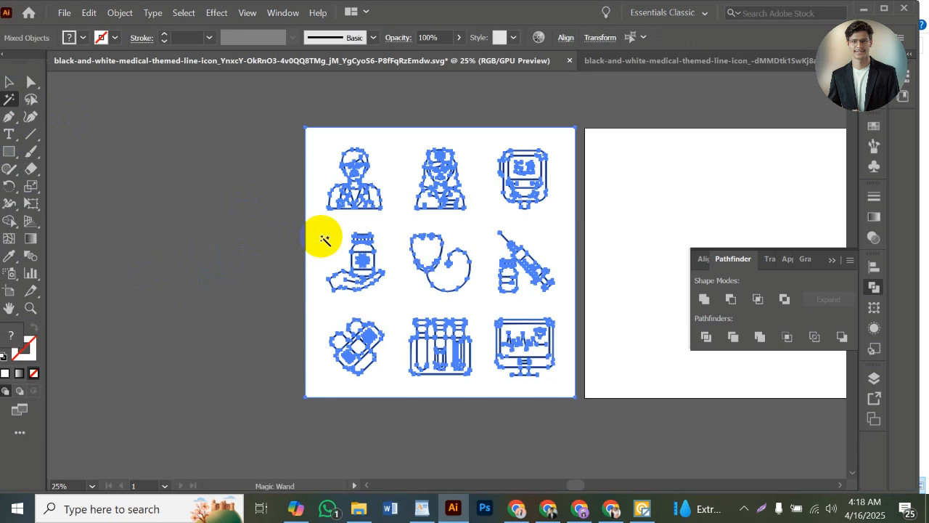
key(Delete)
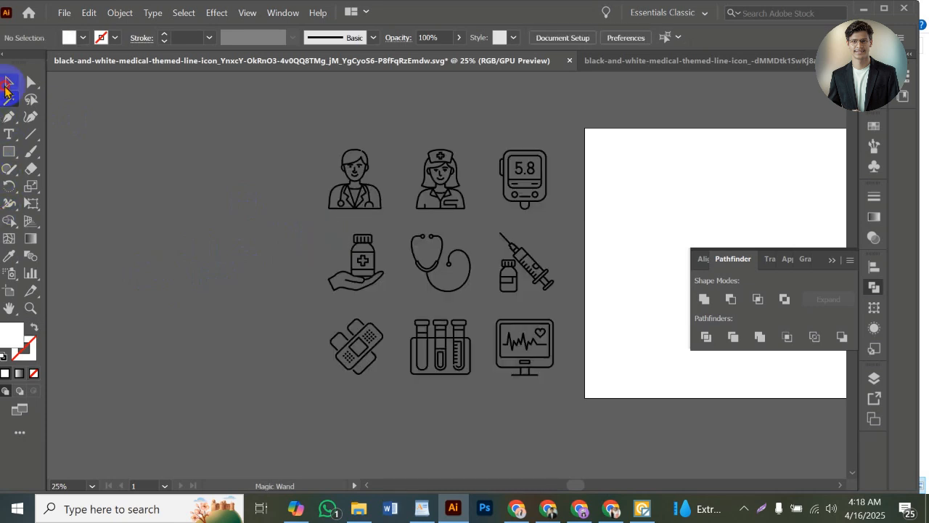
Step: Examine the remaining black icon outlines, with a close look at the stethoscope, for leftover white fill
click(10, 81)
key(ctrl+a)
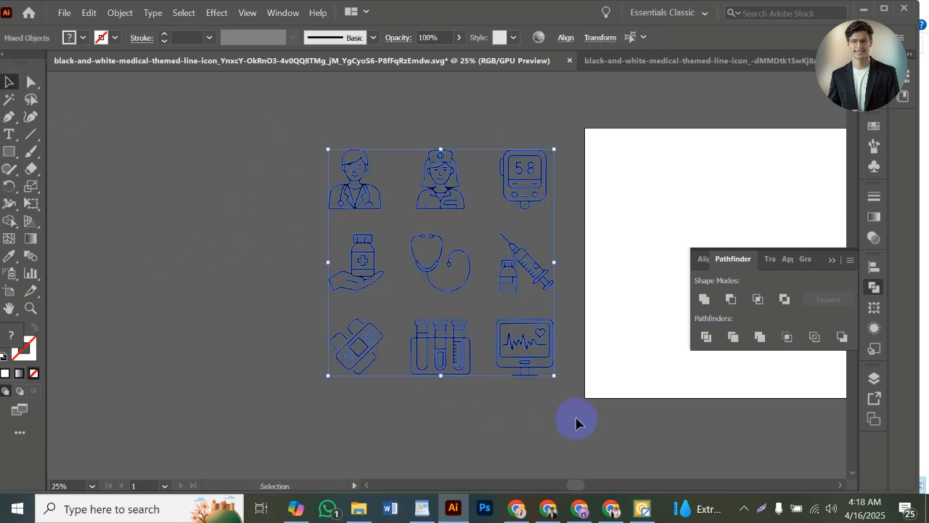
click(284, 359)
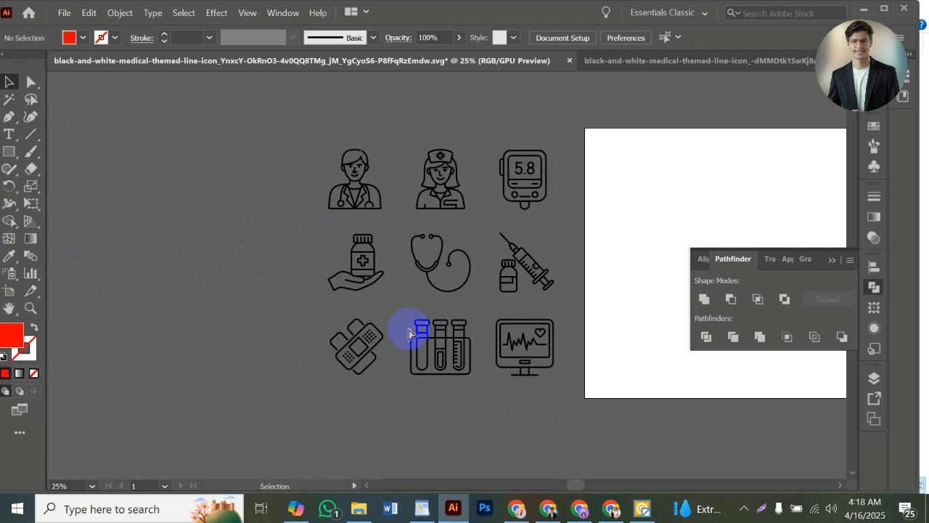
key(ctrl+plus)
key(ctrl+plus)
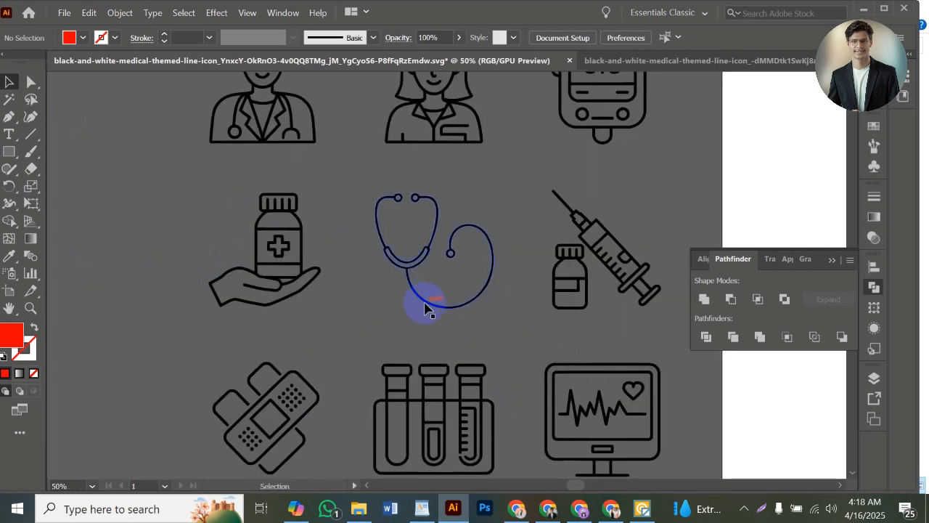
key(ctrl+plus)
key(ctrl+plus)
key(ctrl+plus)
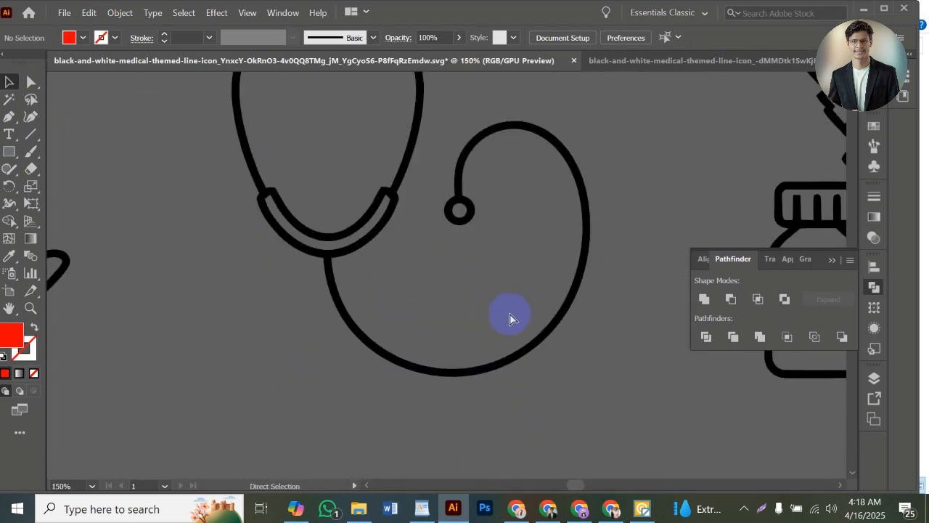
key(ctrl+minus)
key(ctrl+minus)
key(ctrl+minus)
key(ctrl+minus)
key(ctrl+minus)
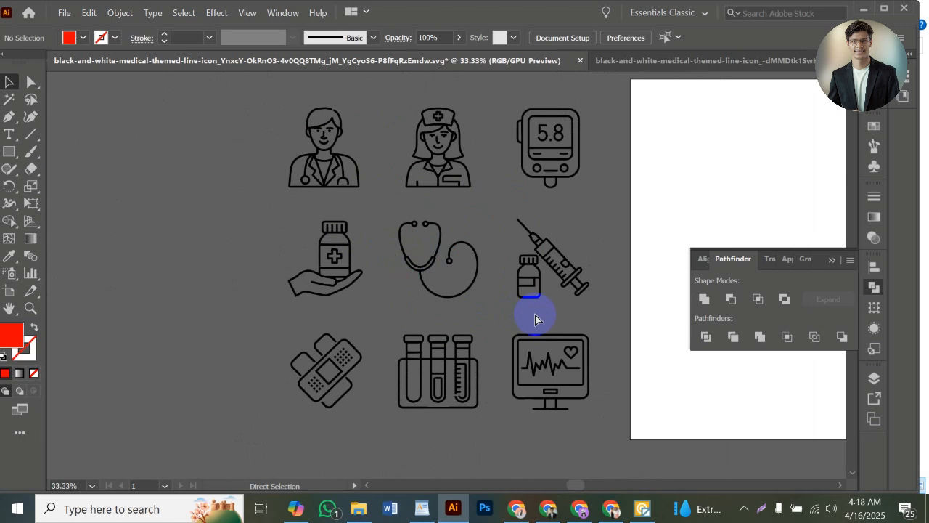
Step: Group all nine icon outlines and align the group to the horizontal centre of the artboard
drag(493, 410, 586, 427)
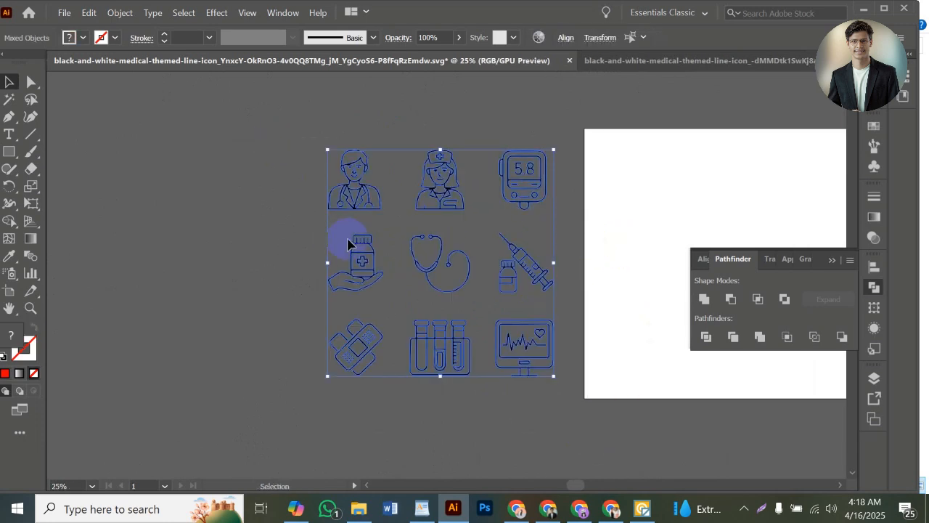
key(ctrl+g)
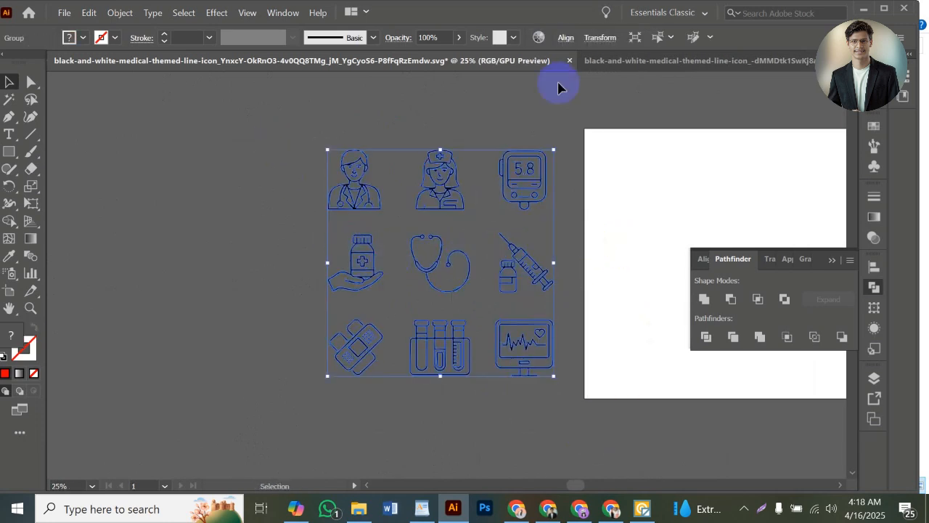
click(832, 260)
click(565, 38)
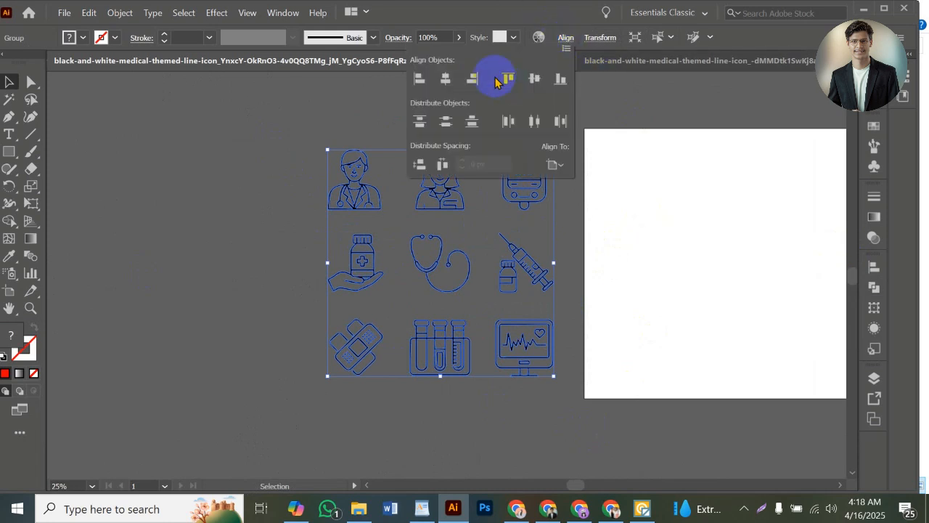
click(445, 77)
click(404, 247)
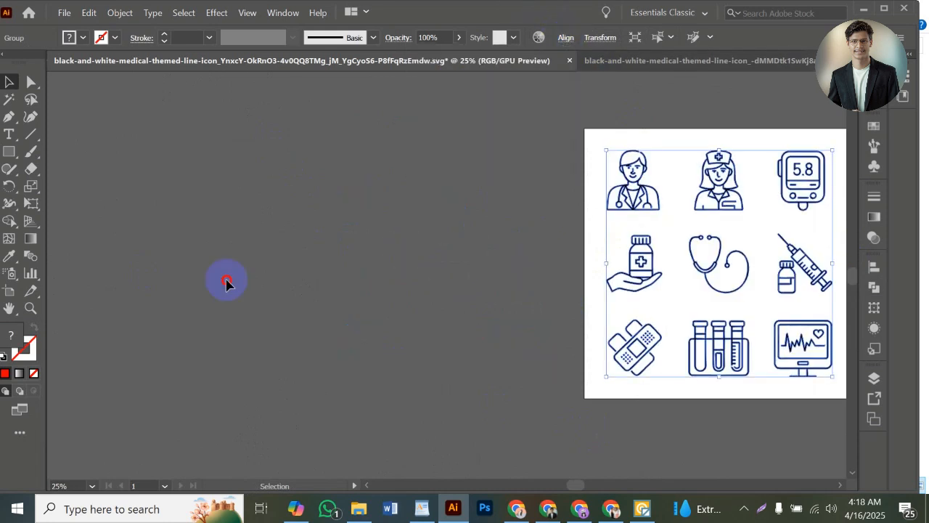
click(226, 279)
drag(474, 257, 217, 257)
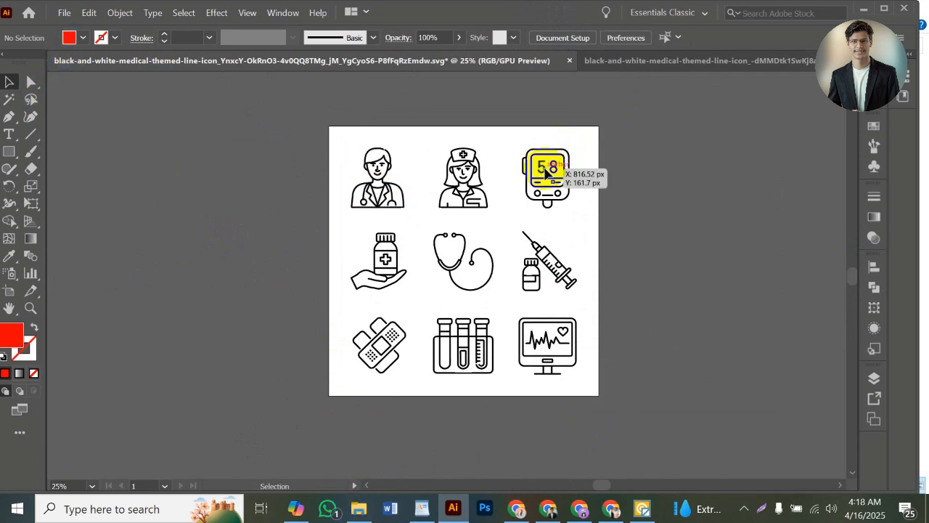
Step: Save the document under the name Design 5 in the Illustrator EPS format
click(64, 13)
click(61, 13)
click(62, 13)
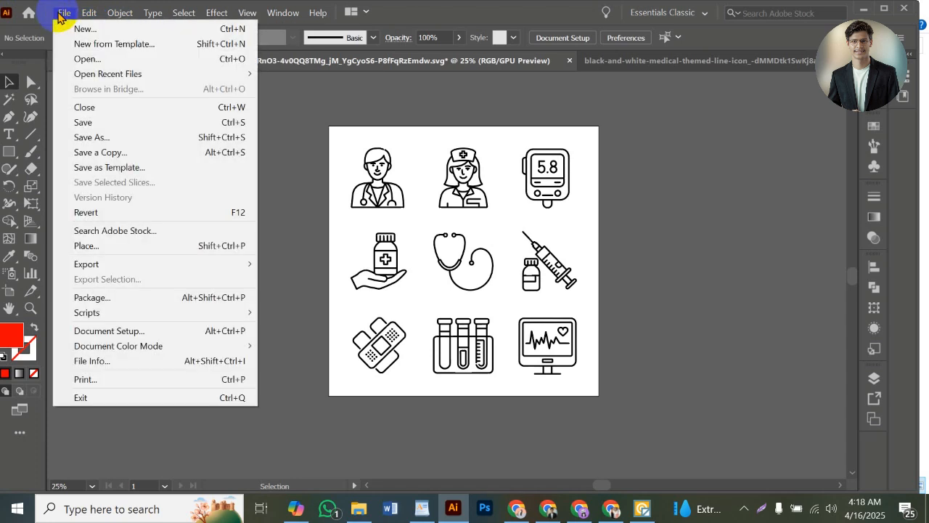
click(163, 143)
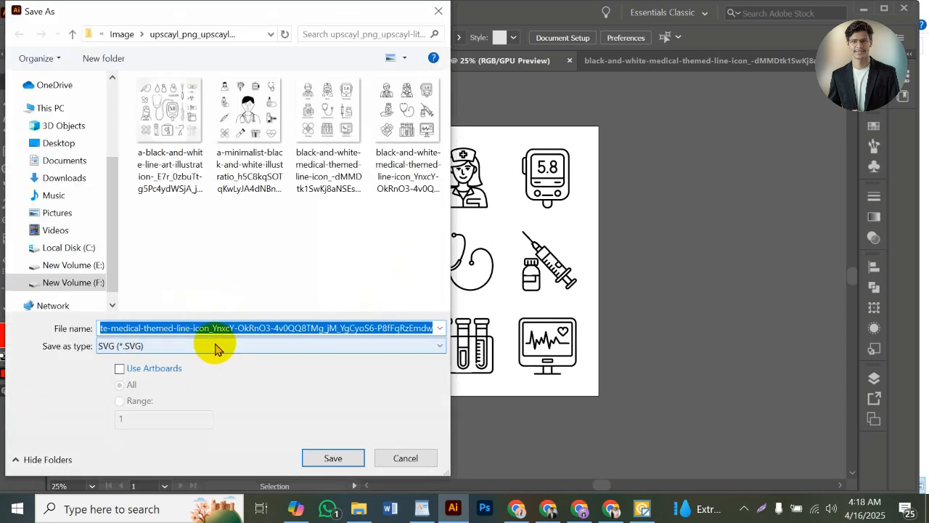
click(225, 347)
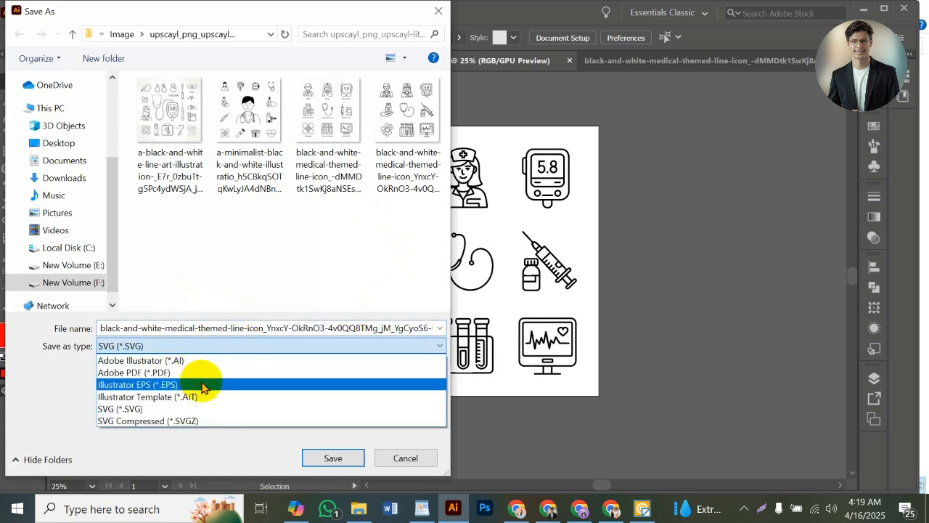
click(268, 384)
triple_click(325, 327)
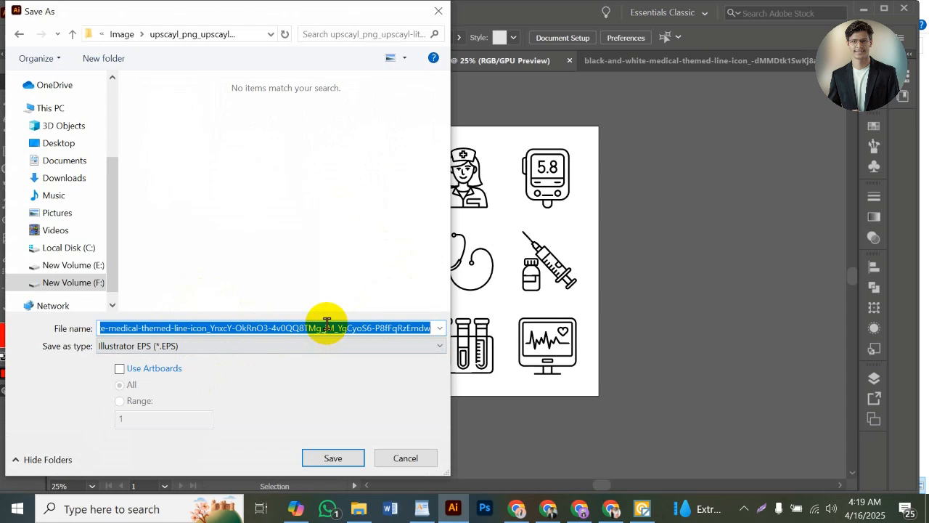
text(Design 5)
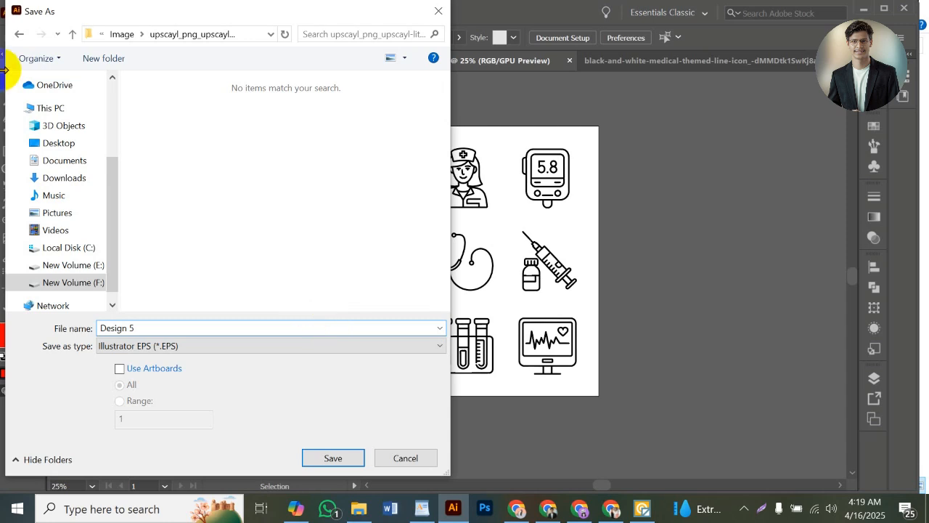
click(333, 459)
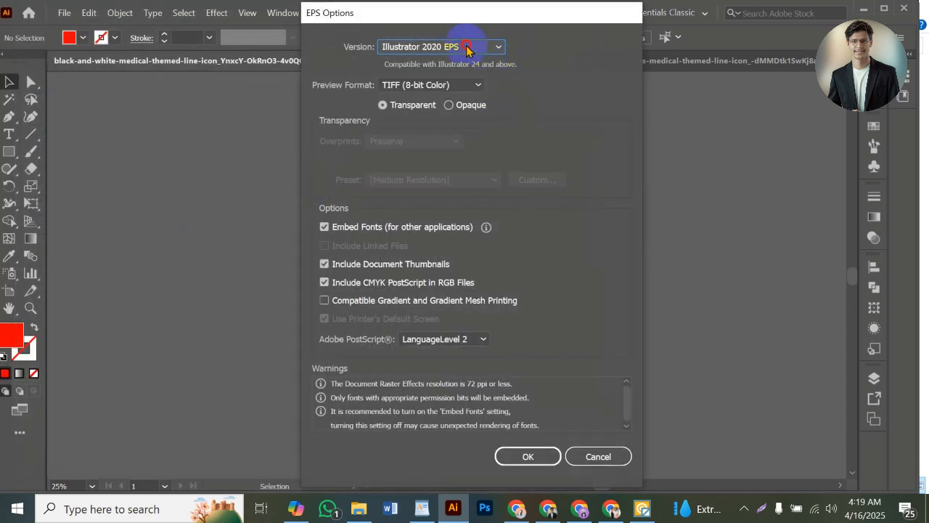
Step: Set the EPS version to Illustrator 10 EPS and complete the save in the older format
click(469, 45)
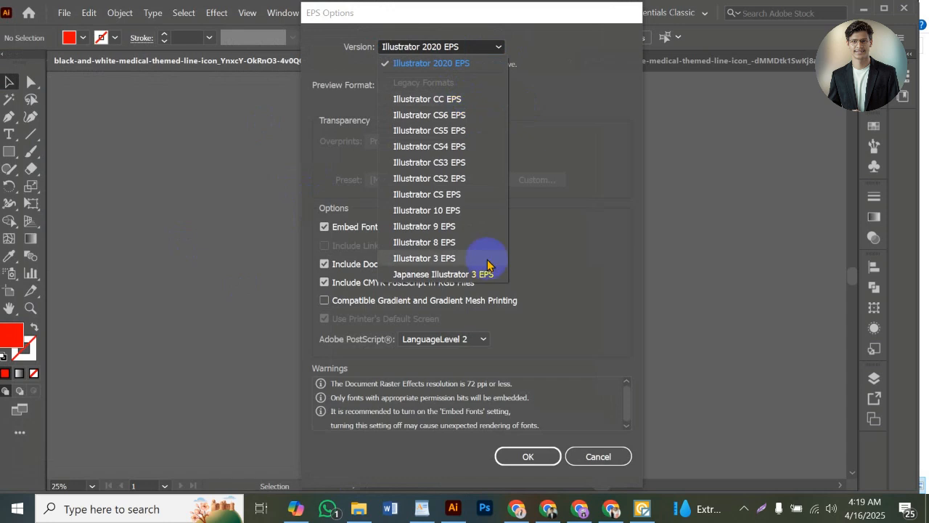
click(460, 209)
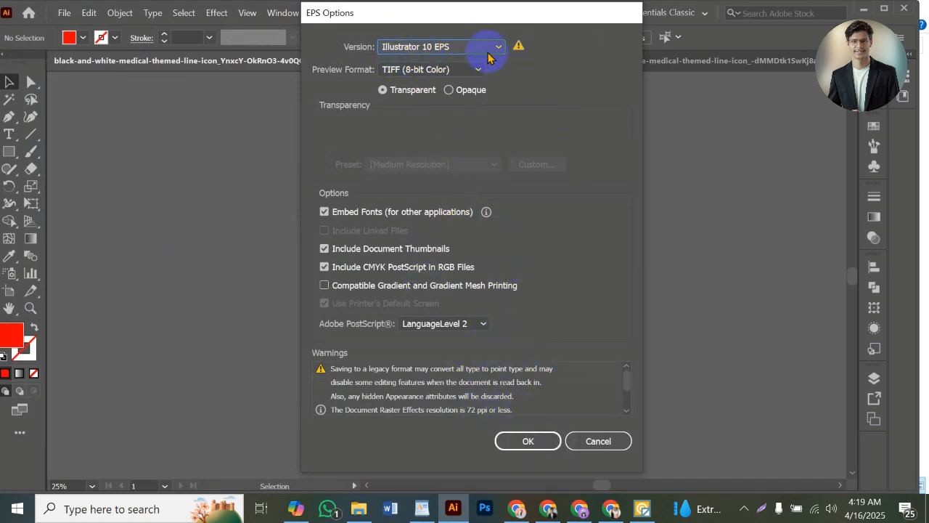
click(528, 440)
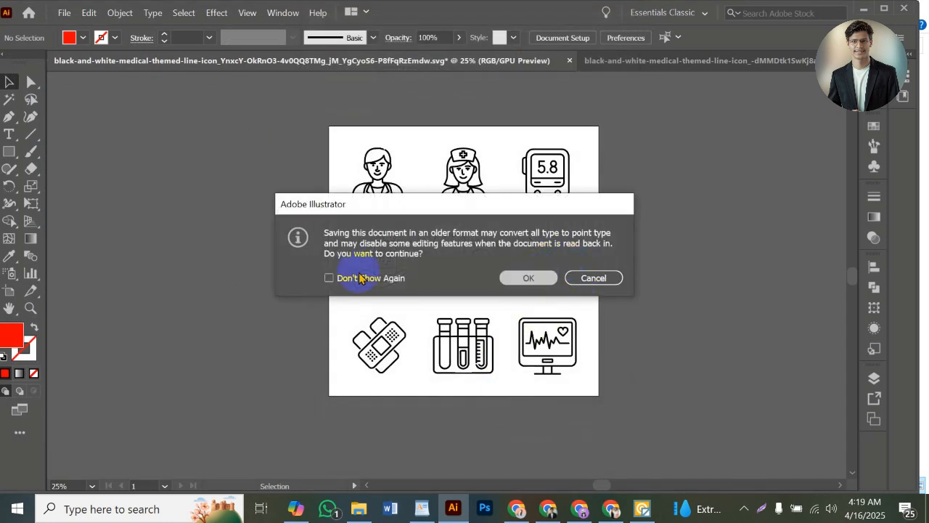
click(529, 278)
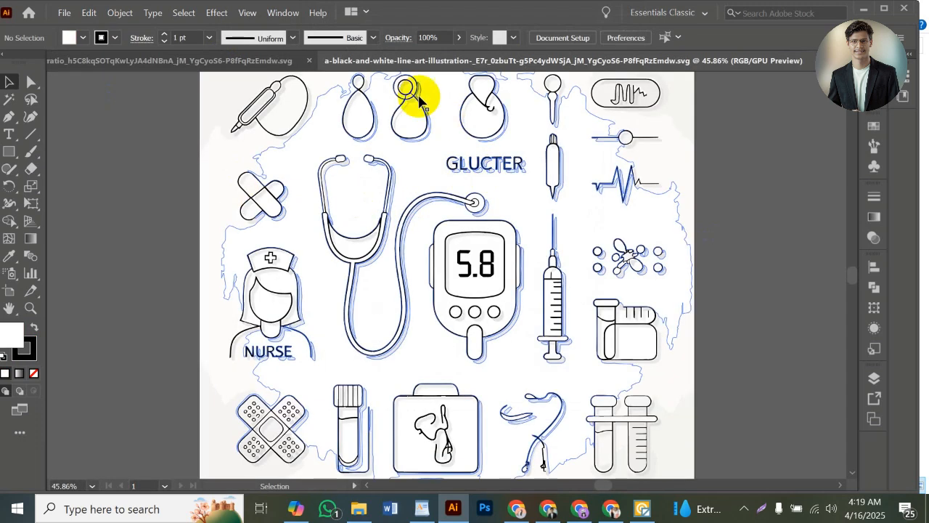
Step: Switch to the black-and-white-medical-themed-line-icon_-dMMDtk1SwKj8a document and show its whole artboard at 25% zoom
click(909, 55)
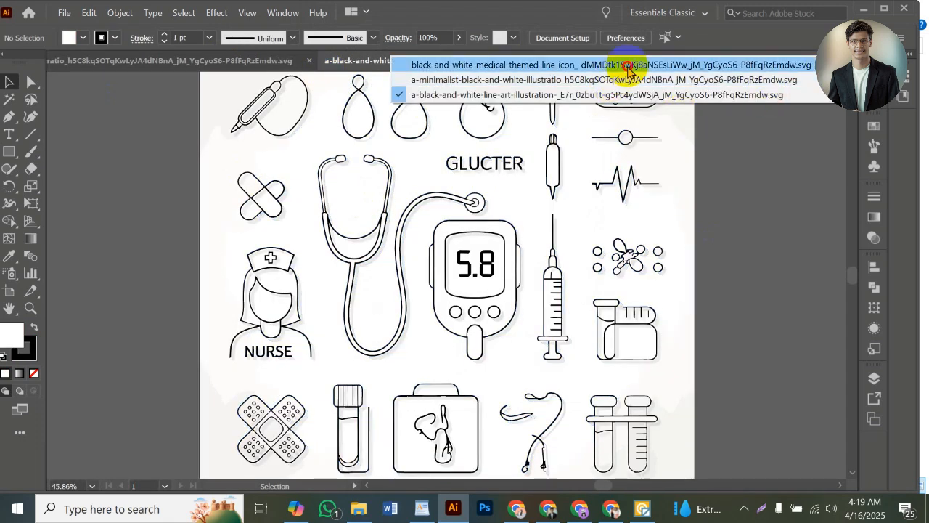
click(617, 73)
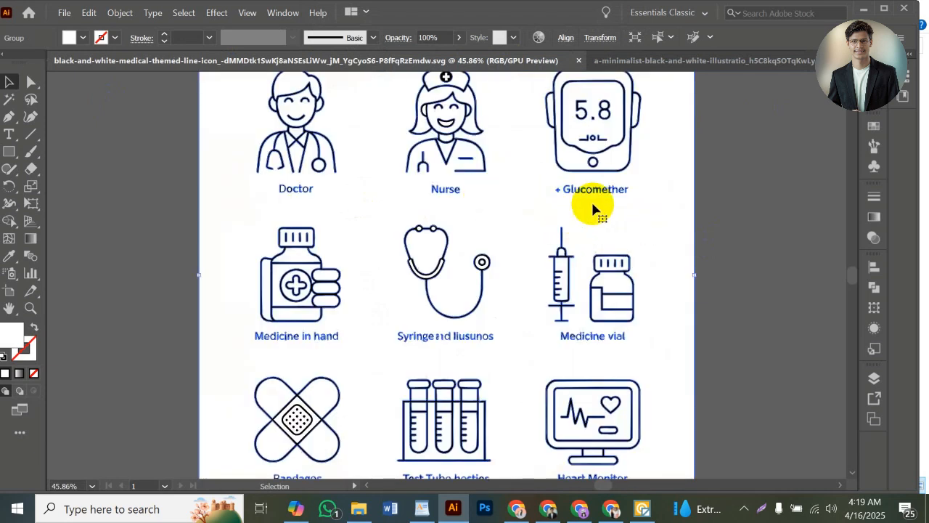
key(ctrl+minus)
key(ctrl+minus)
click(639, 246)
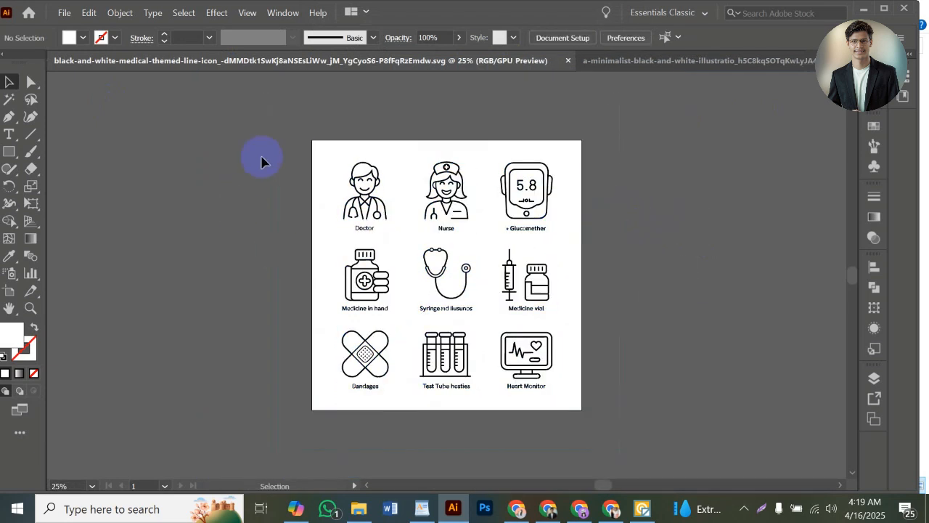
Step: Group all the labelled icon artwork with its white background and move it off the artboard to its left
drag(260, 137, 609, 408)
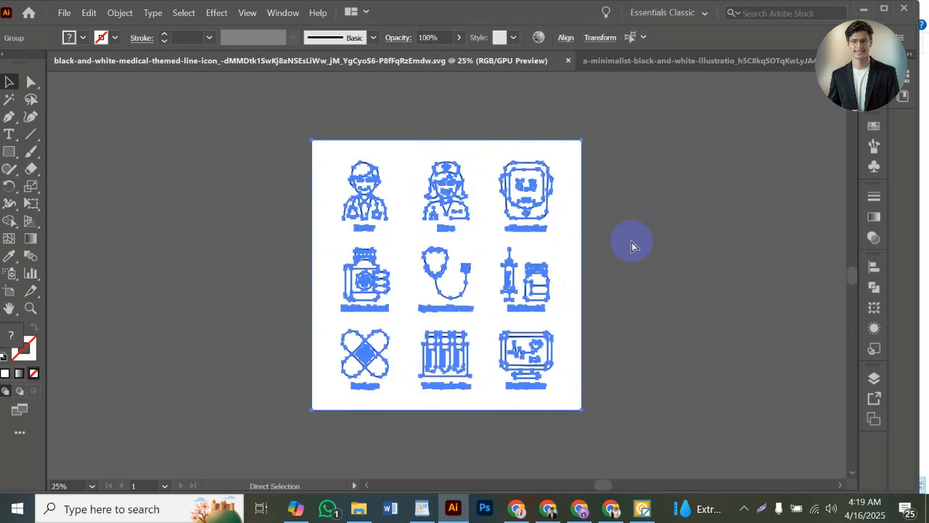
key(ctrl+g)
click(873, 288)
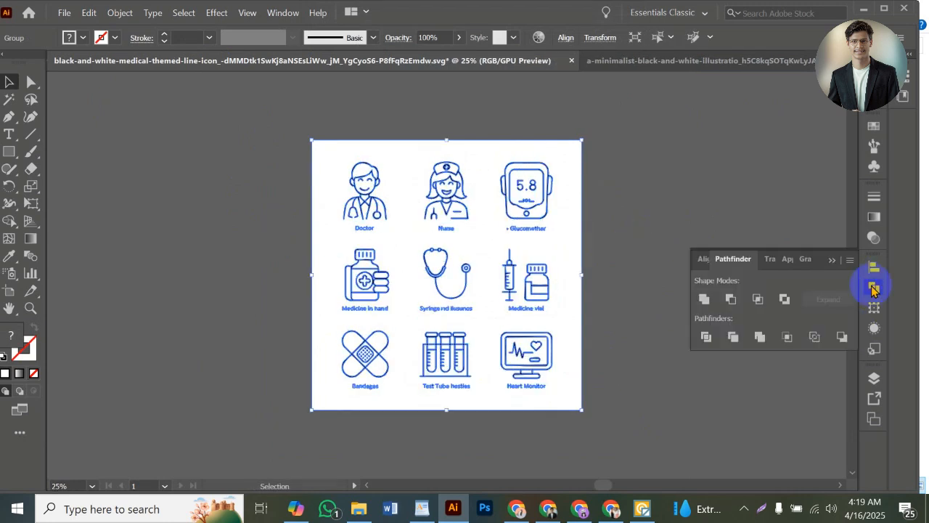
drag(466, 251, 274, 254)
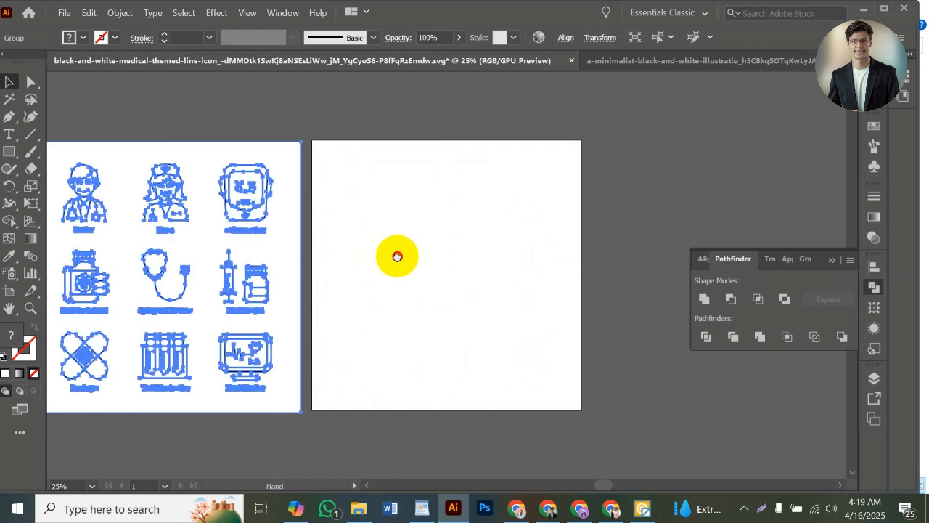
drag(394, 255, 583, 271)
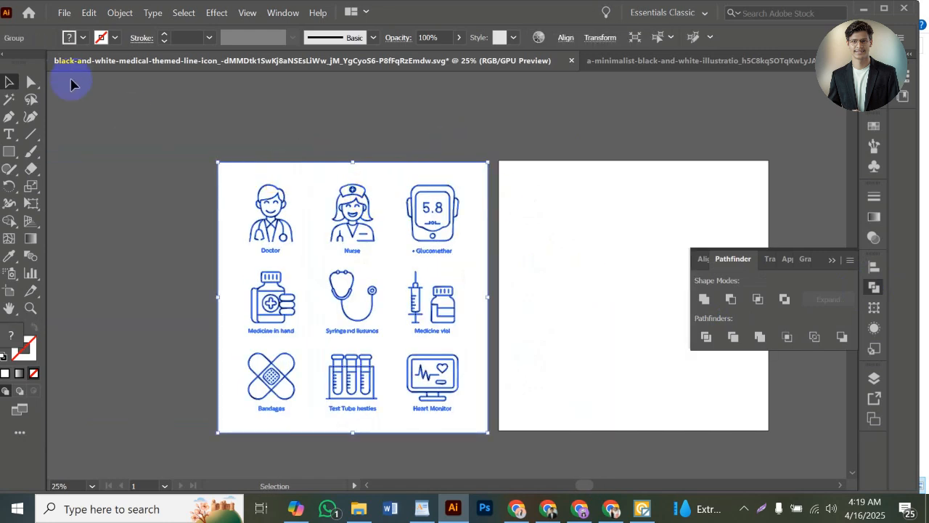
Step: Select all the white areas of the labelled icon artwork with the Magic Wand and delete them
click(11, 102)
click(286, 230)
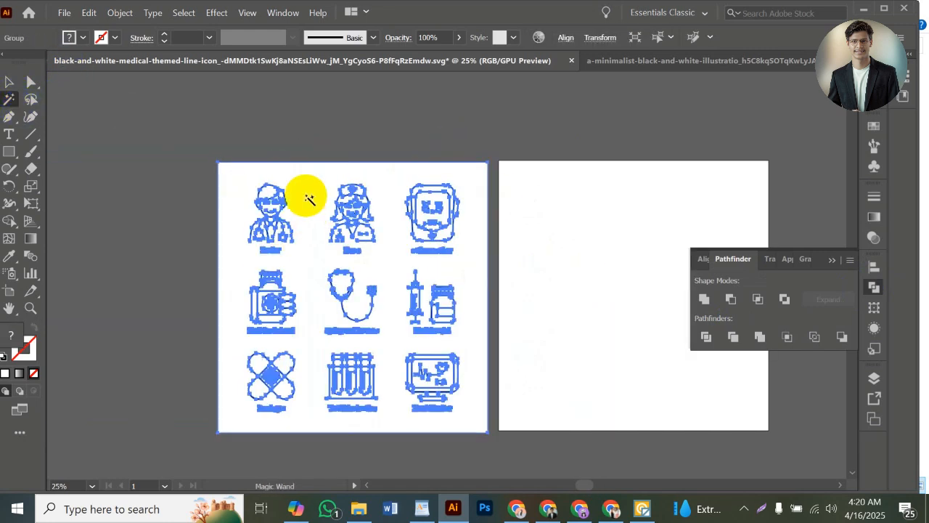
key(Delete)
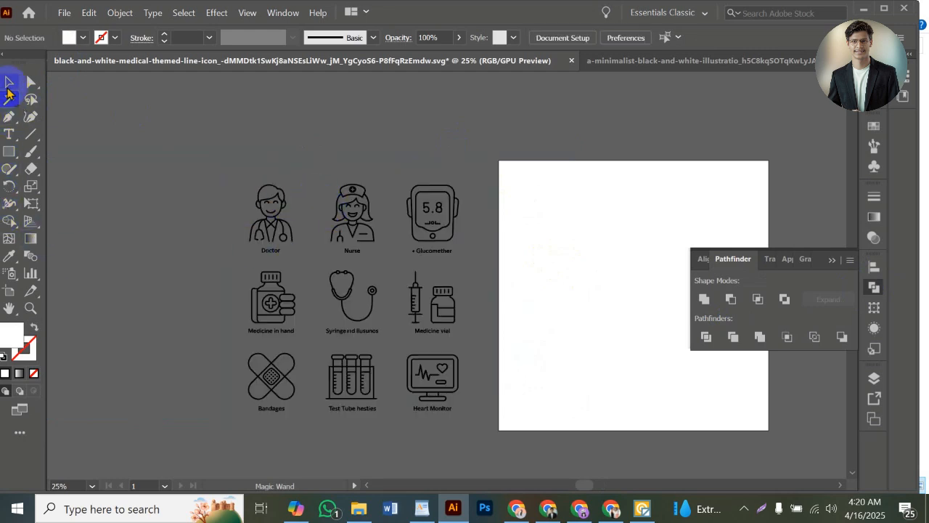
click(9, 83)
key(ctrl+plus)
key(ctrl+plus)
key(ctrl+plus)
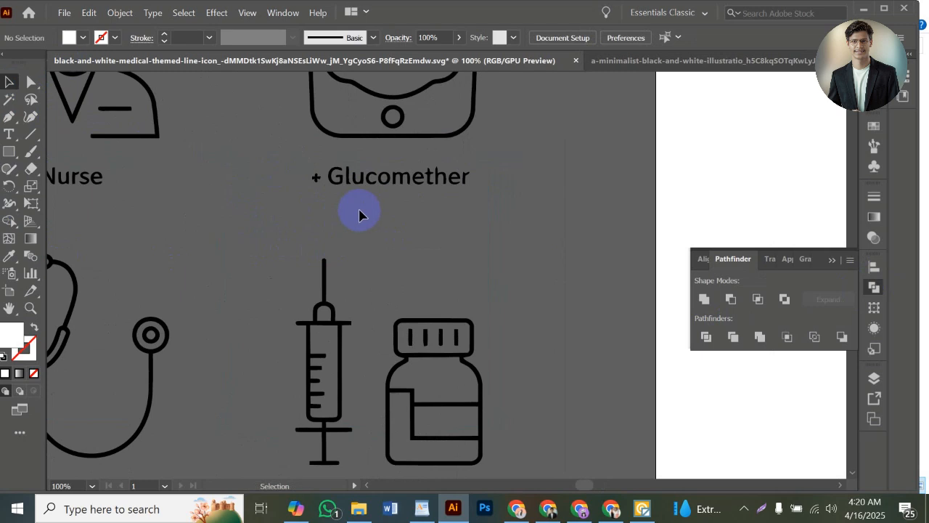
Step: Centre the labelled icon group horizontally and vertically on the artboard
key(ctrl+0)
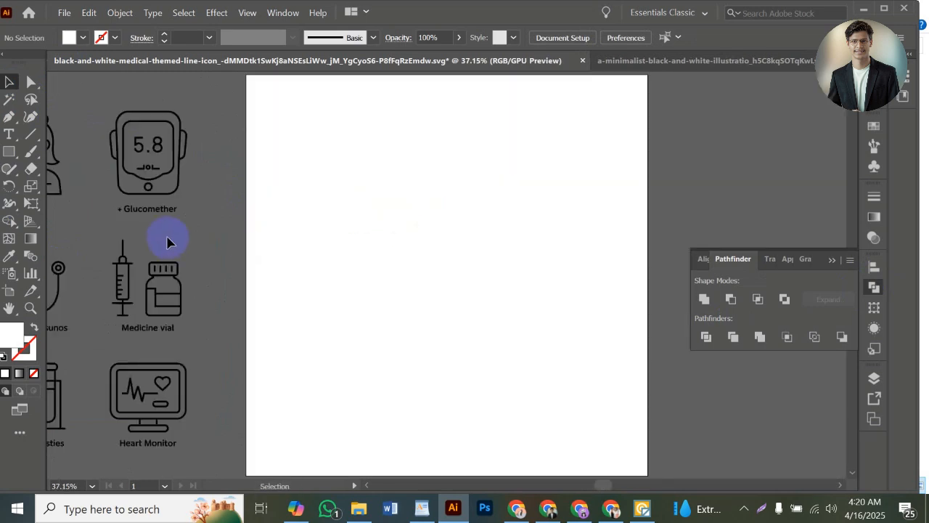
click(143, 149)
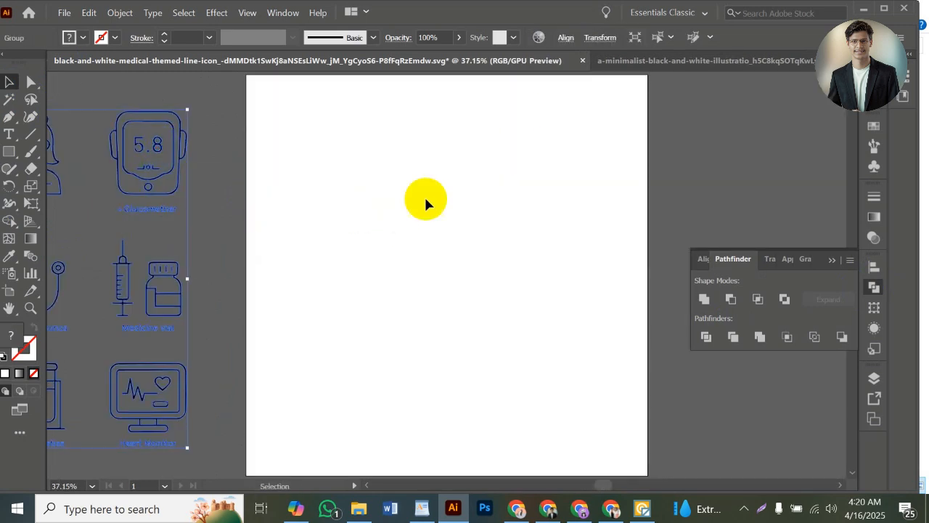
click(565, 38)
click(444, 78)
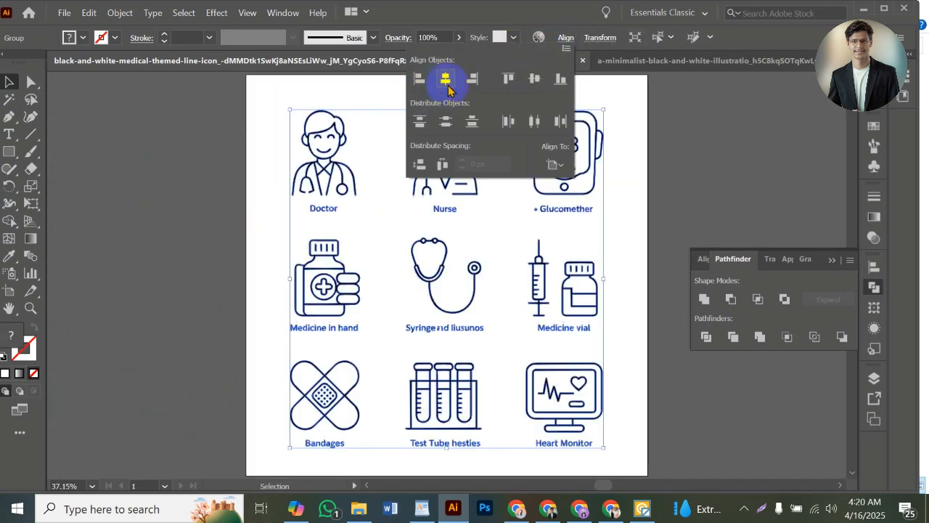
click(534, 78)
click(704, 171)
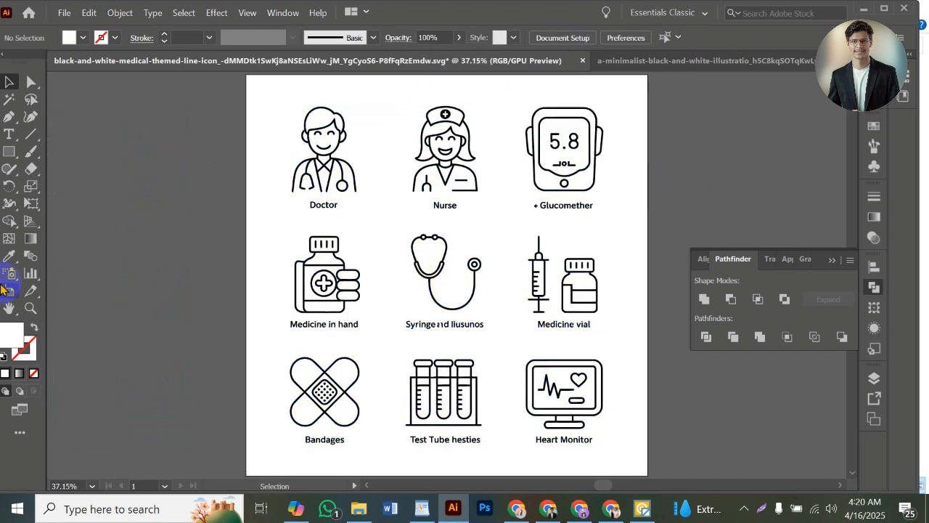
Step: Save the document under the name Design 6 in the Illustrator EPS format
click(64, 12)
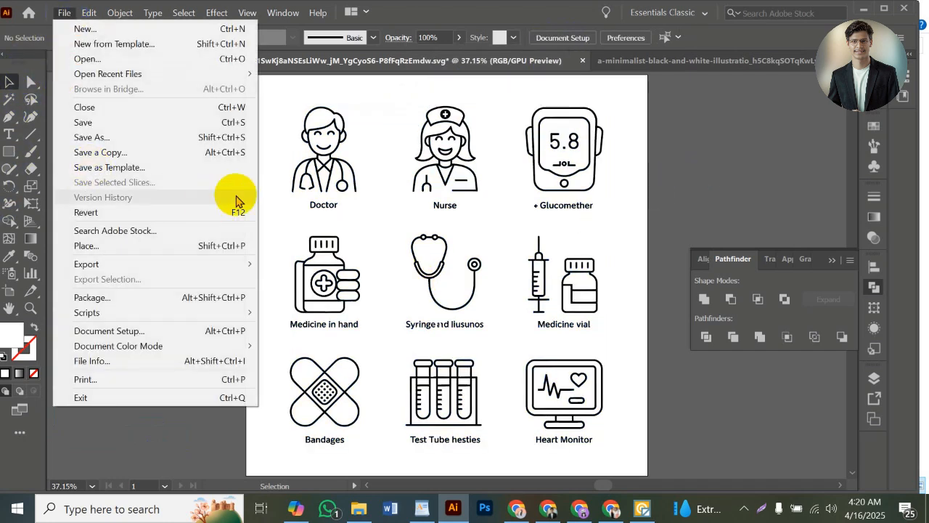
click(120, 137)
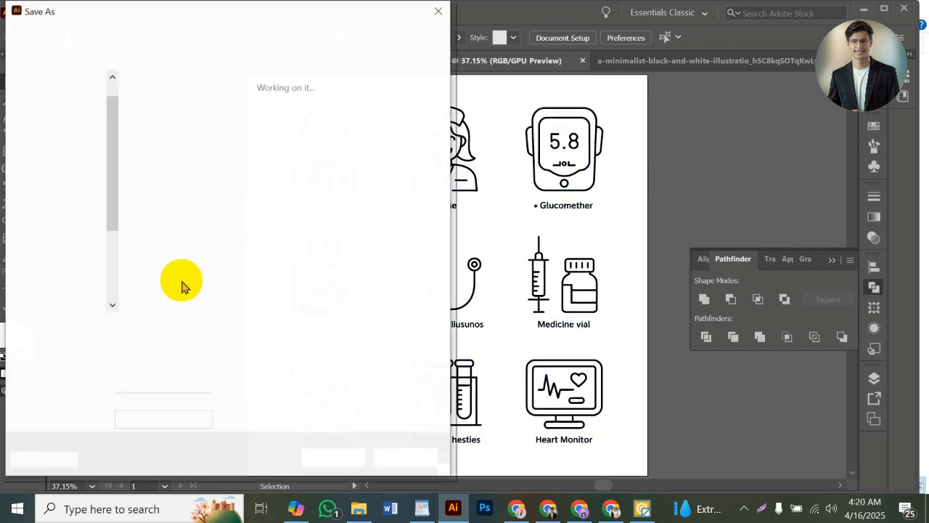
click(205, 347)
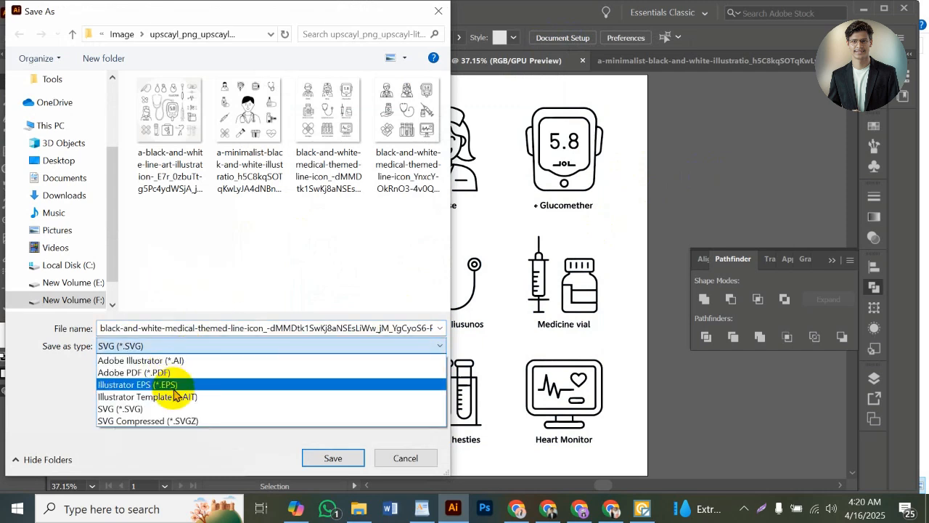
click(156, 381)
click(174, 116)
double_click(155, 328)
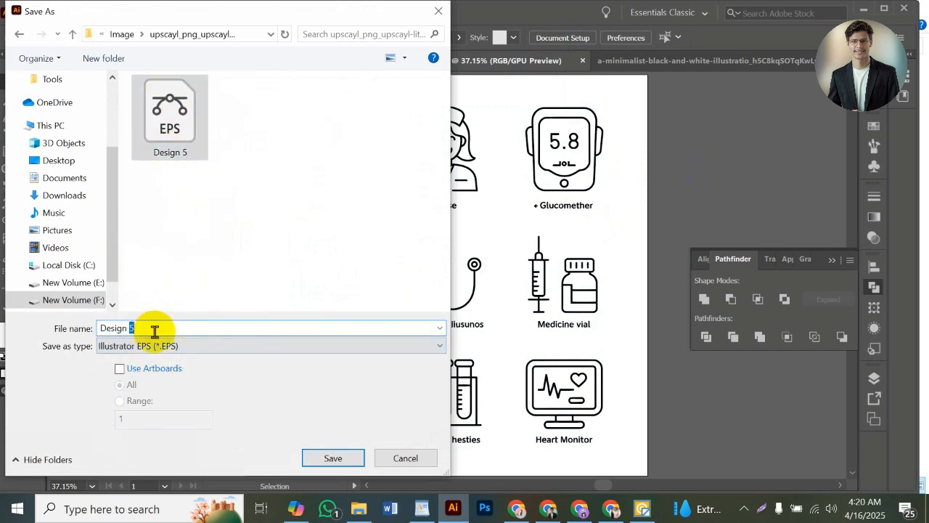
text(6)
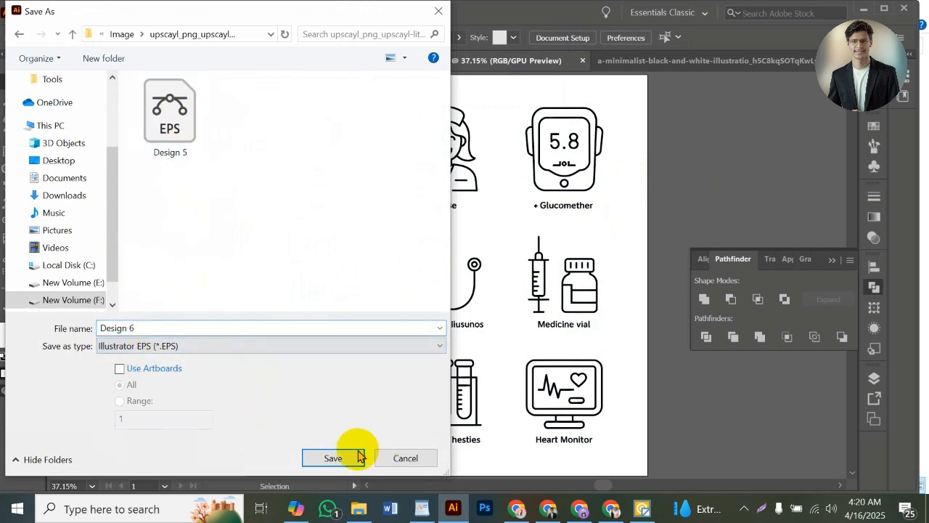
click(319, 456)
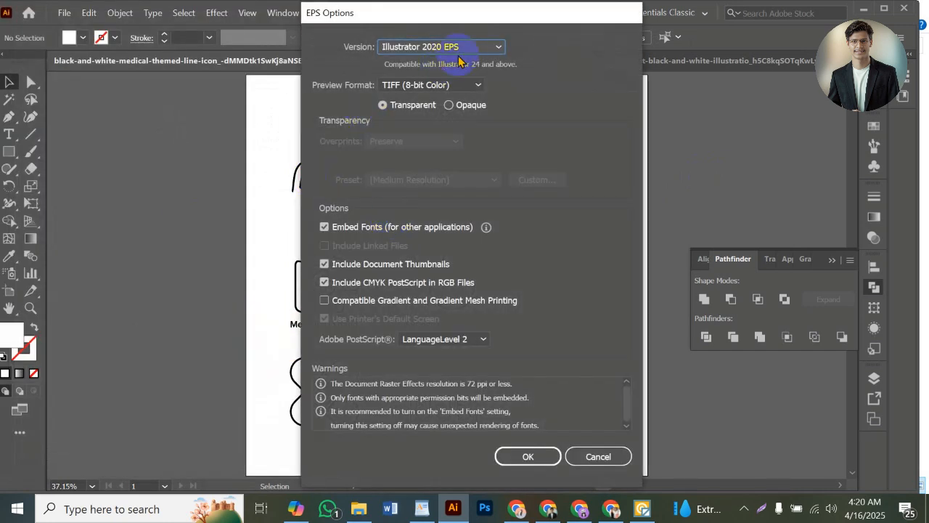
Step: Set the EPS version to Illustrator 10 EPS and complete the save of Design 6 in the older format
click(498, 46)
click(452, 211)
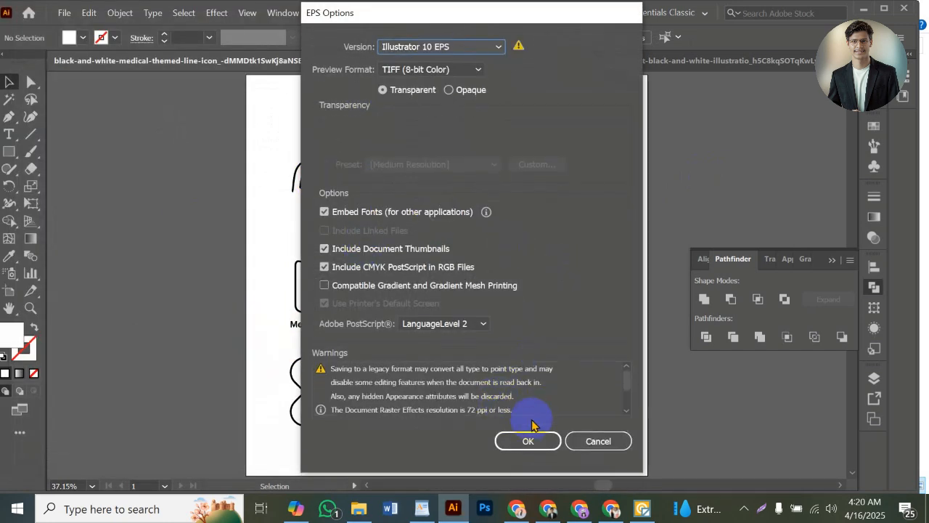
click(528, 456)
click(534, 279)
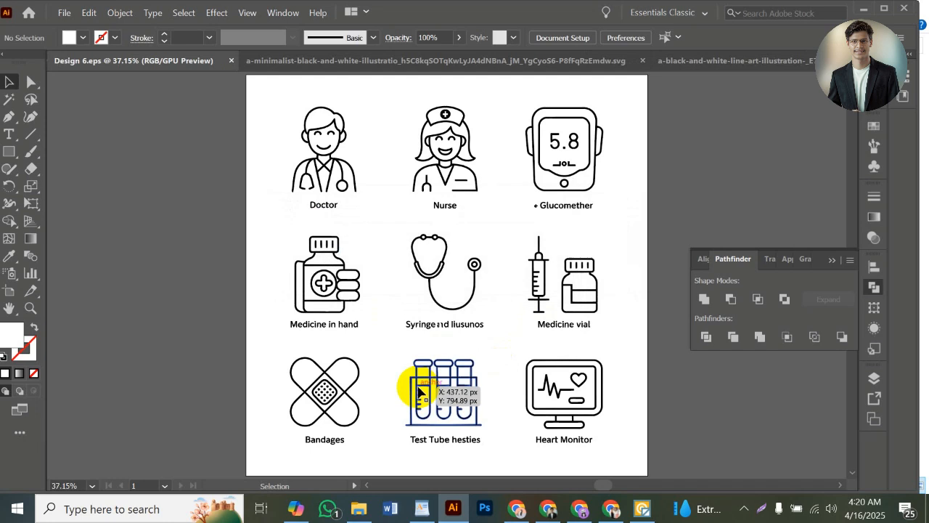
Step: Close Design 6 and switch to the a-minimalist-black-and-white-illustratio document, fitting its artboard in view
click(231, 60)
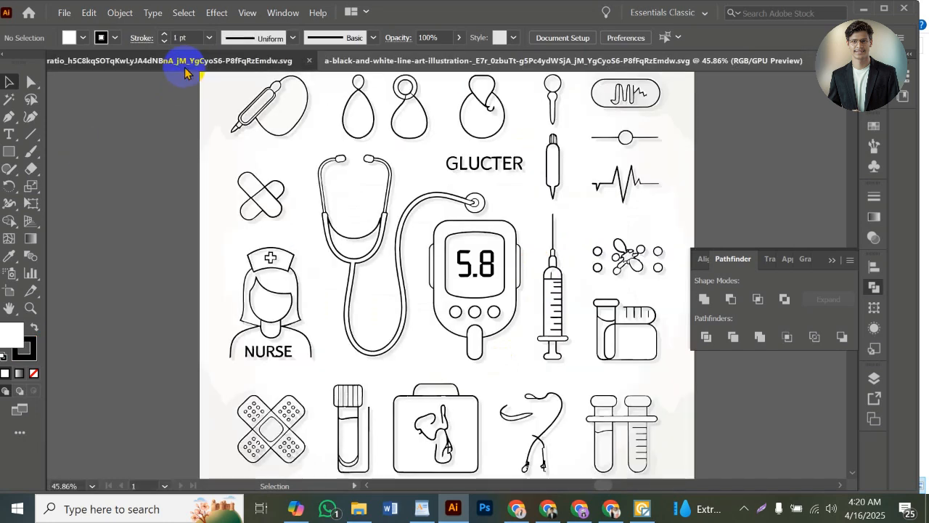
click(182, 61)
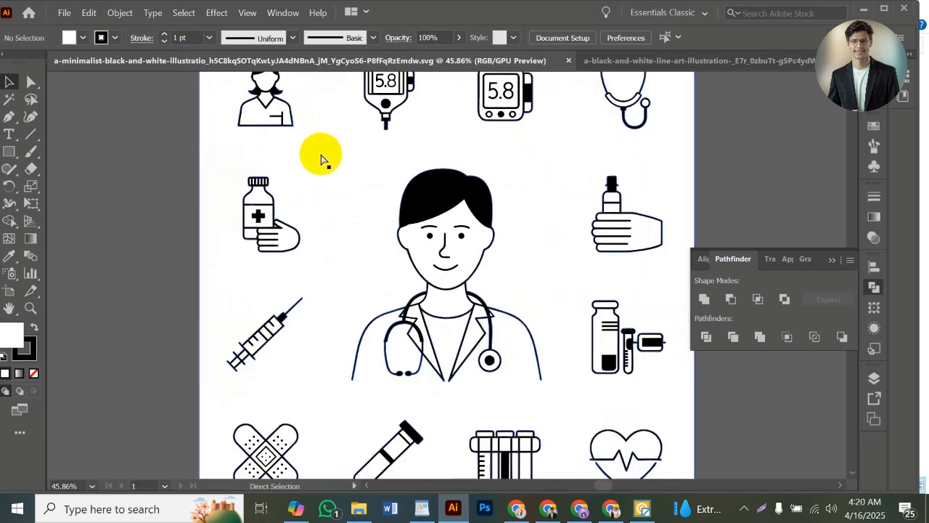
key(ctrl+0)
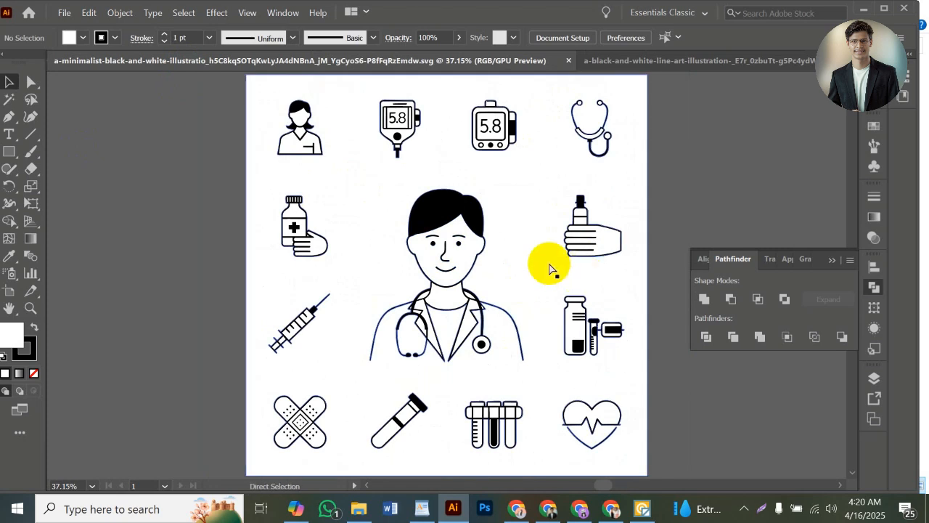
Step: Apply Pathfinder Divide to all the artwork around the central doctor and move it off the artboard to its left
key(ctrl+minus)
key(v)
drag(286, 139, 599, 404)
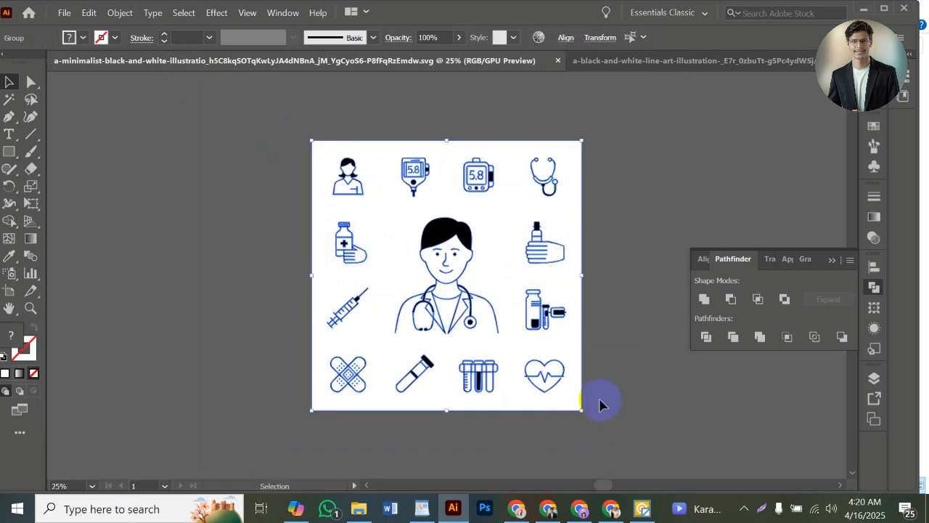
click(707, 338)
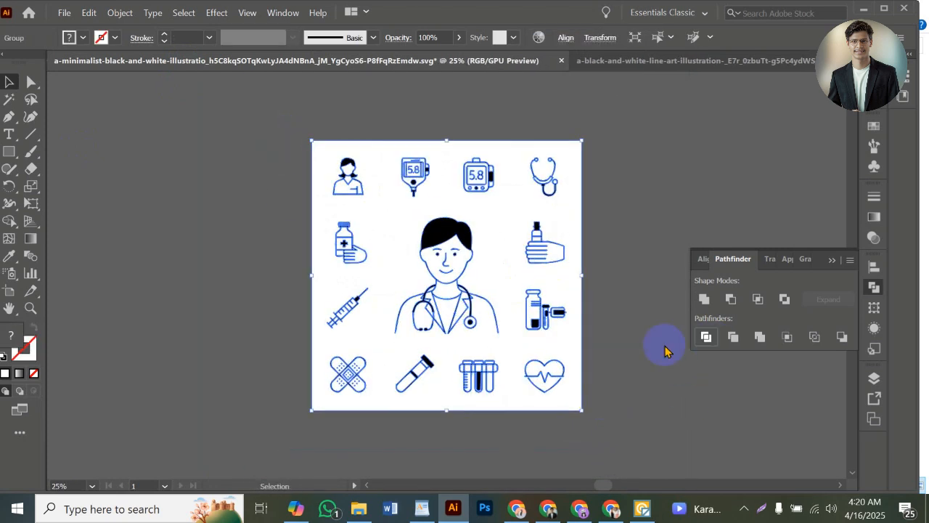
drag(494, 235, 205, 236)
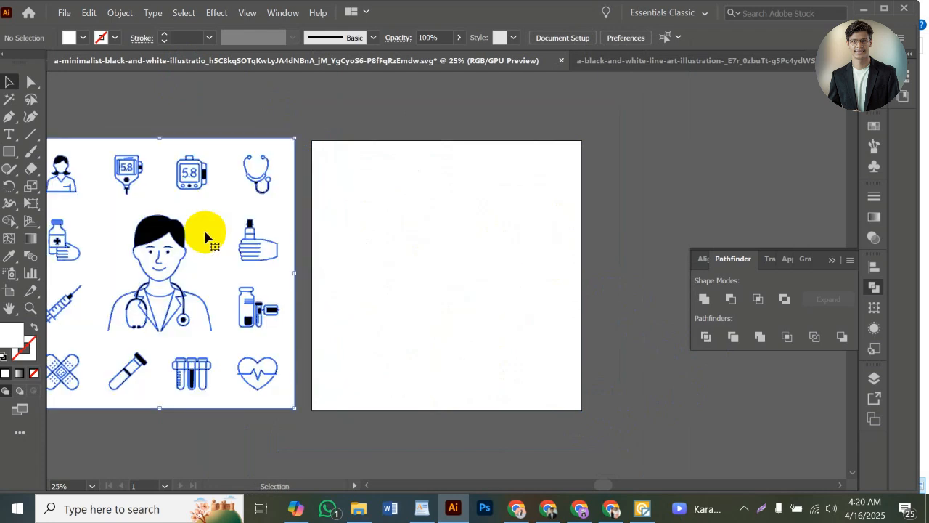
Step: Delete all white areas using the Magic Wand and centre the remaining doctor icon group horizontally and vertically on the artboard
click(12, 101)
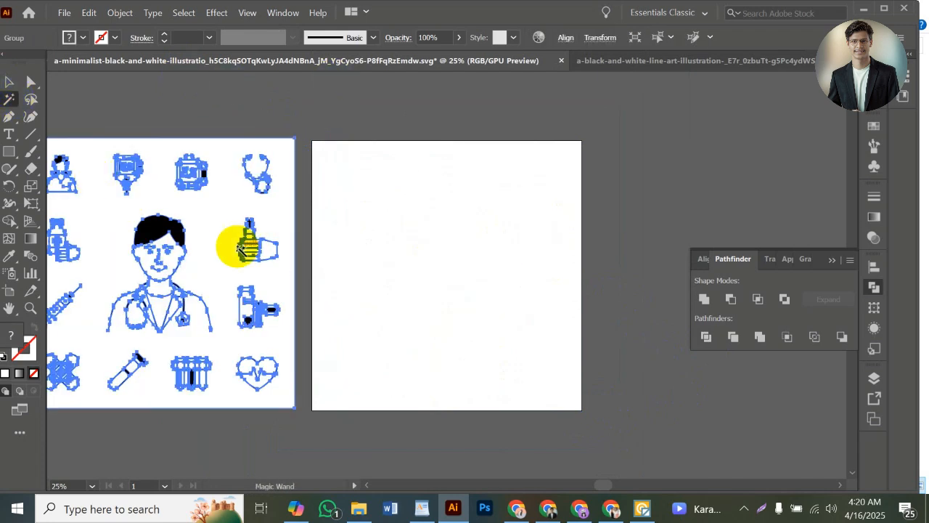
click(210, 223)
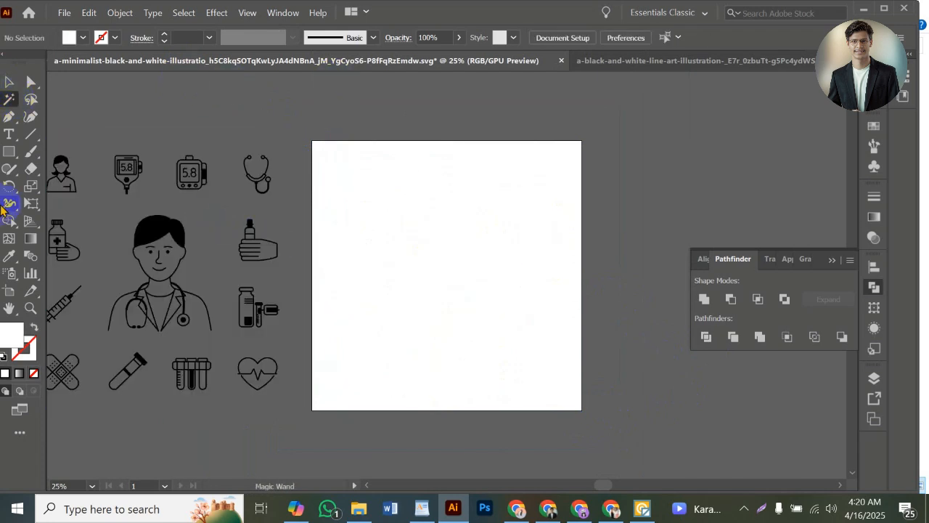
click(188, 180)
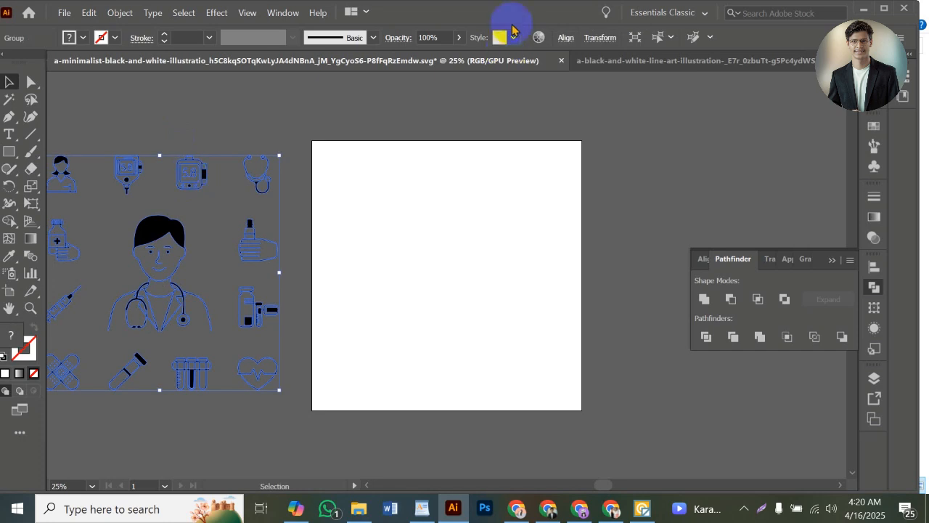
click(566, 38)
click(446, 81)
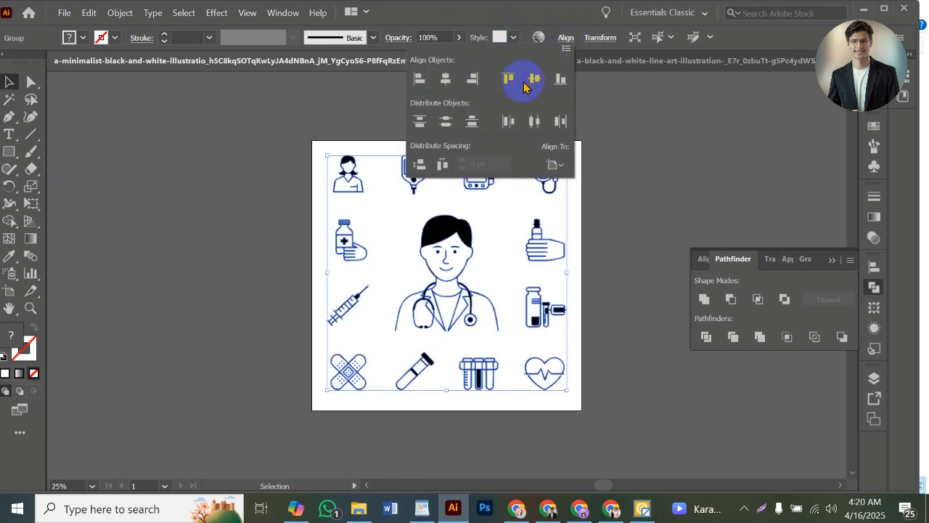
click(533, 81)
click(690, 137)
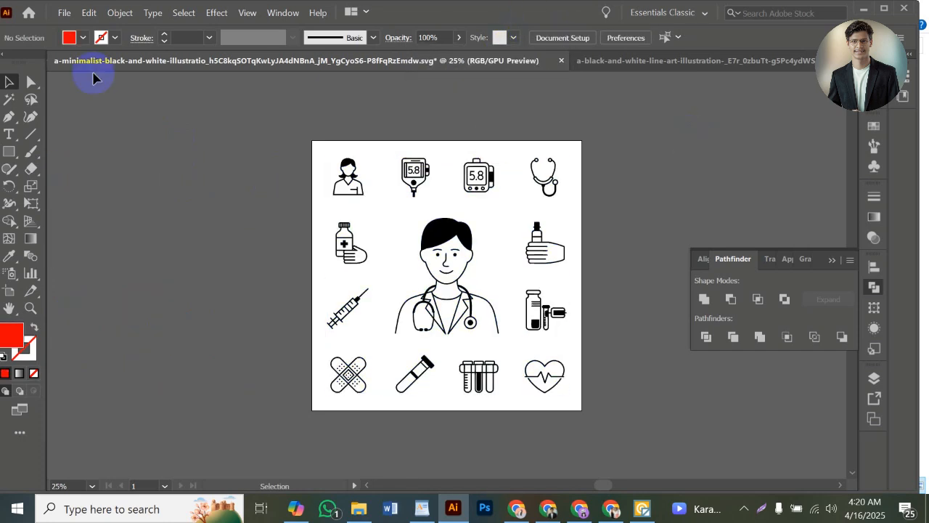
Step: Save the document under the name Design 7 in the Illustrator EPS format
click(69, 13)
click(62, 137)
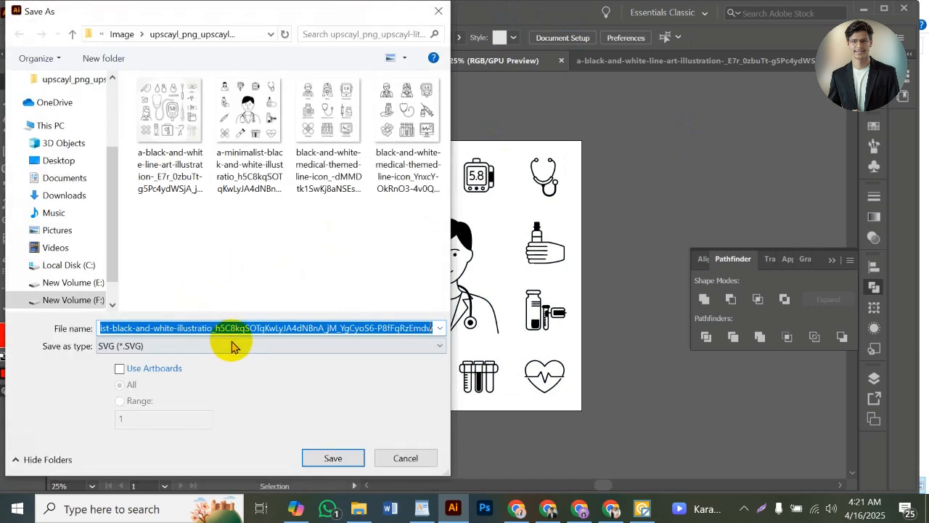
click(235, 345)
click(234, 381)
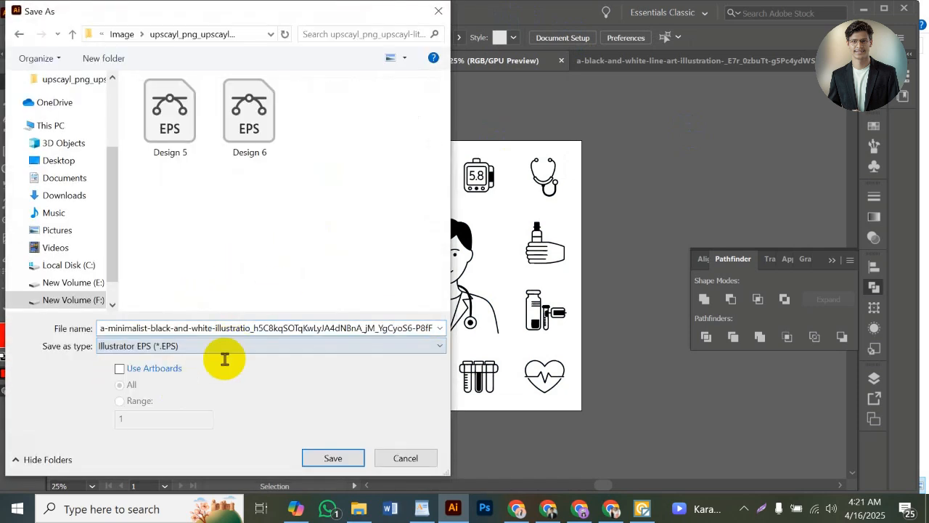
click(245, 153)
click(227, 327)
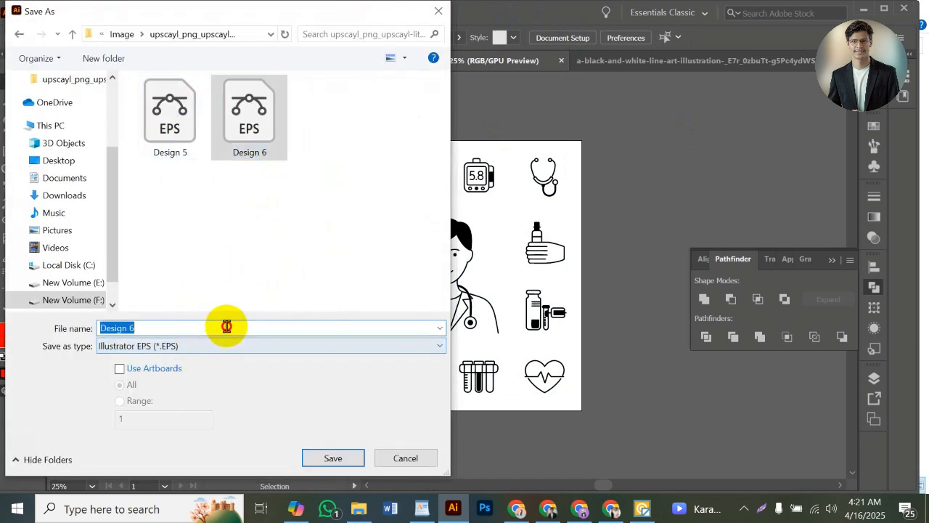
text(7)
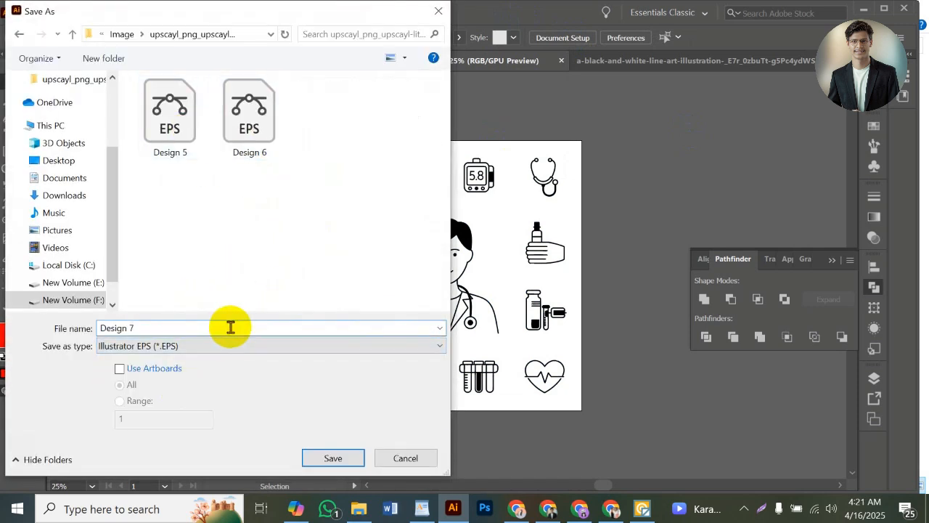
click(335, 458)
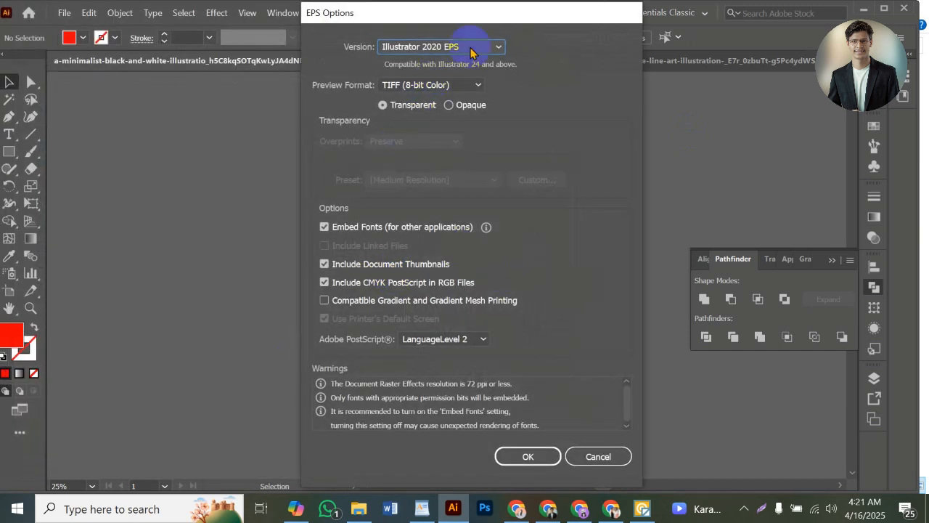
Step: Complete the save with the EPS version set to Illustrator 10 EPS, and close Design 7
click(471, 48)
click(457, 209)
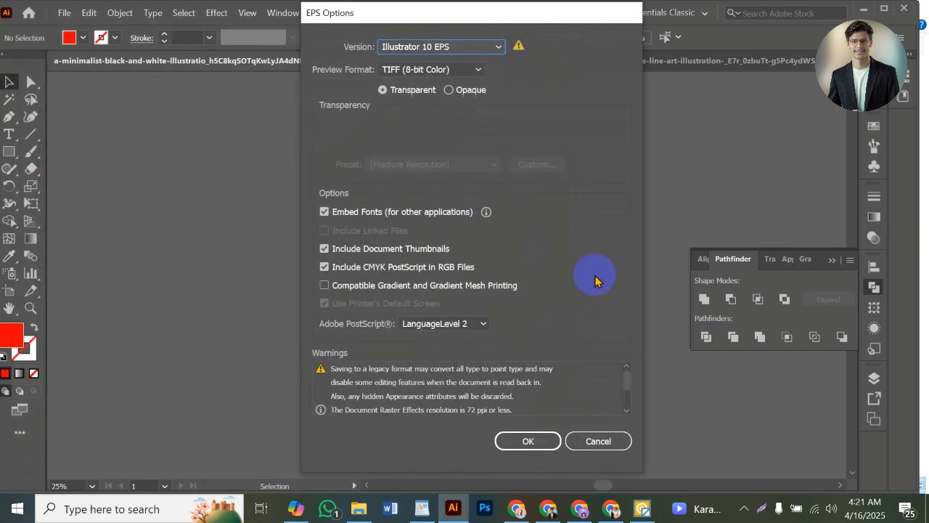
click(522, 441)
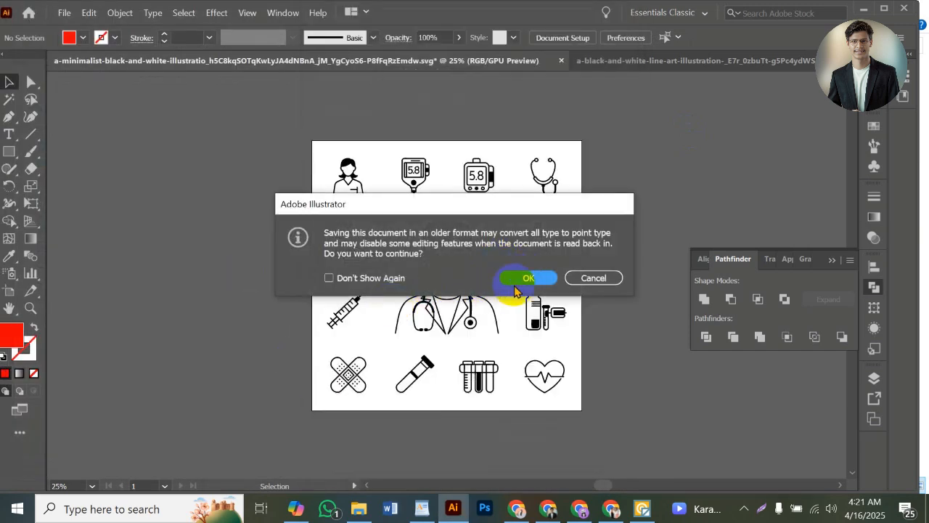
click(527, 278)
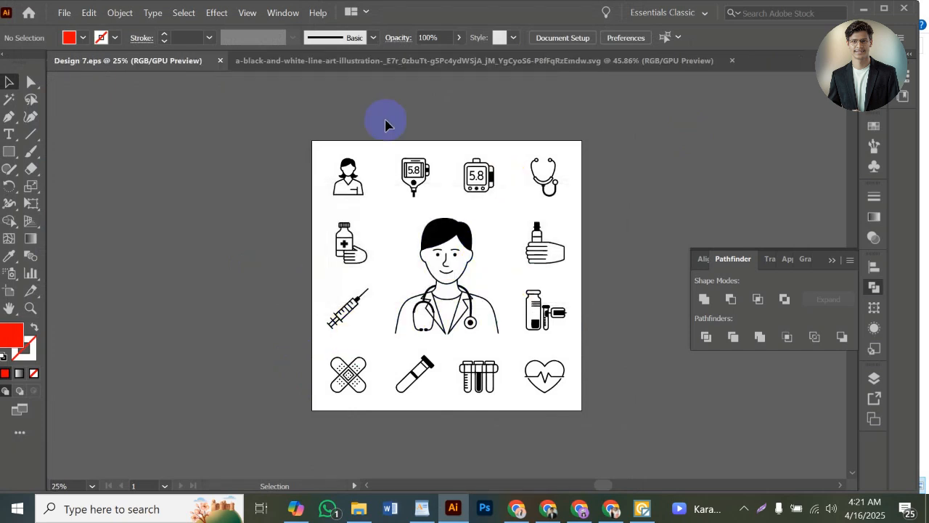
click(219, 61)
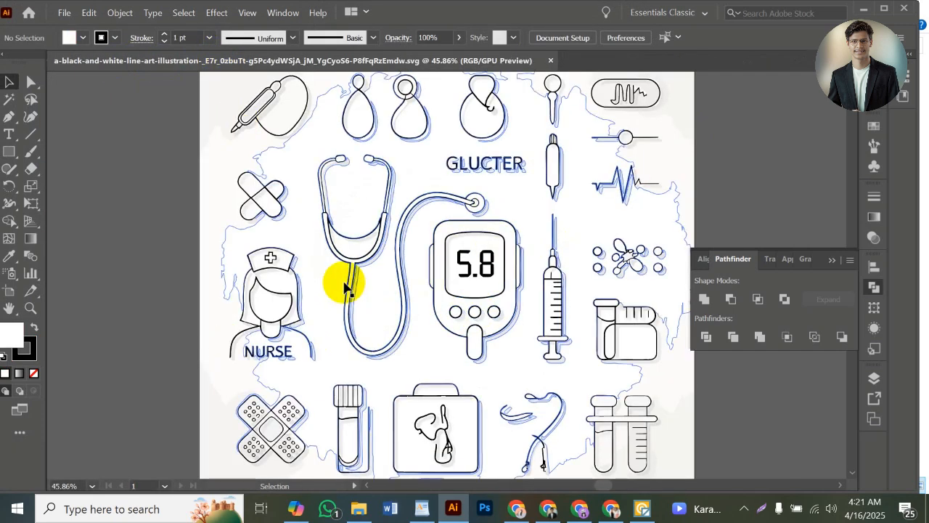
Step: Apply Pathfinder Divide to all the glucometer and stethoscope artwork and delete its white areas using the Magic Wand
key(ctrl+minus)
key(ctrl+minus)
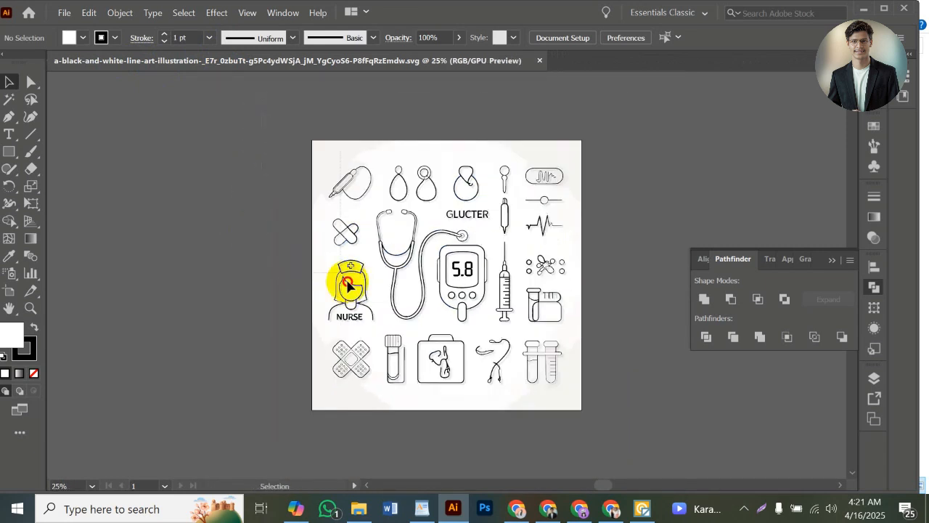
key(ctrl+a)
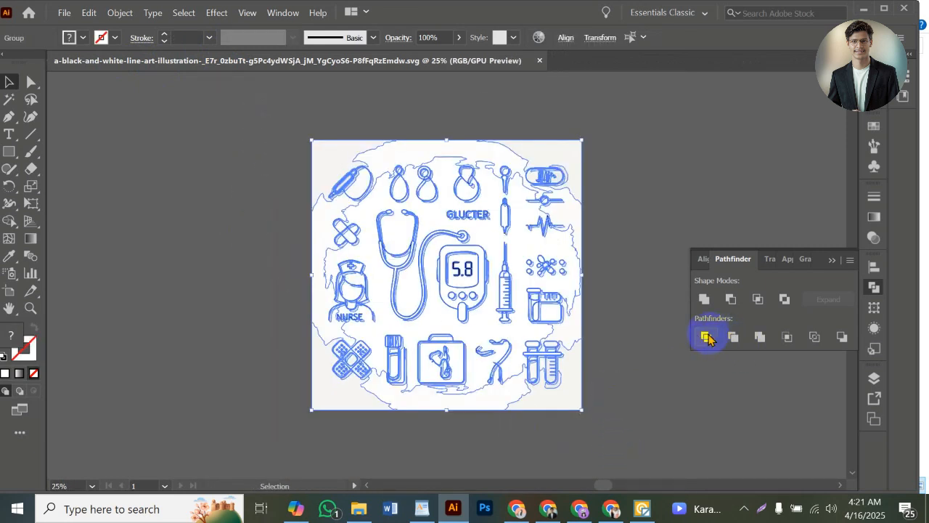
click(630, 352)
click(498, 243)
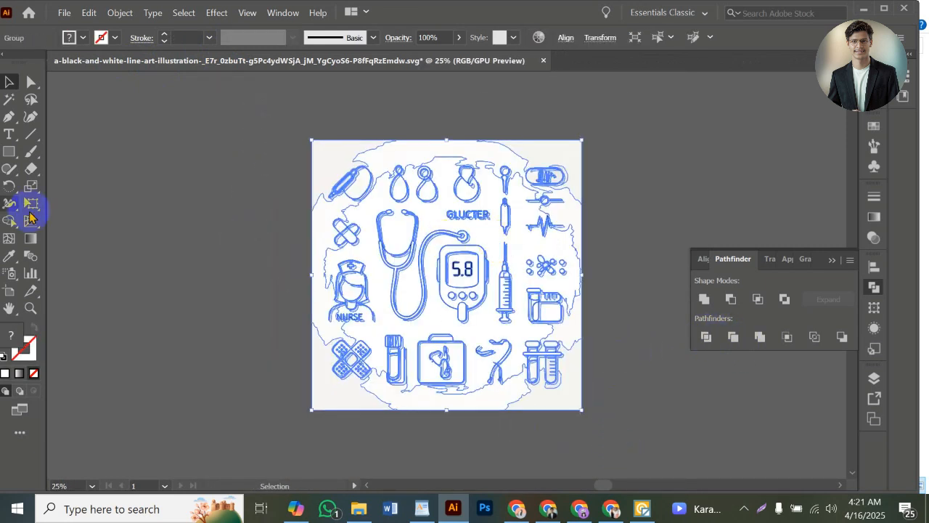
click(411, 257)
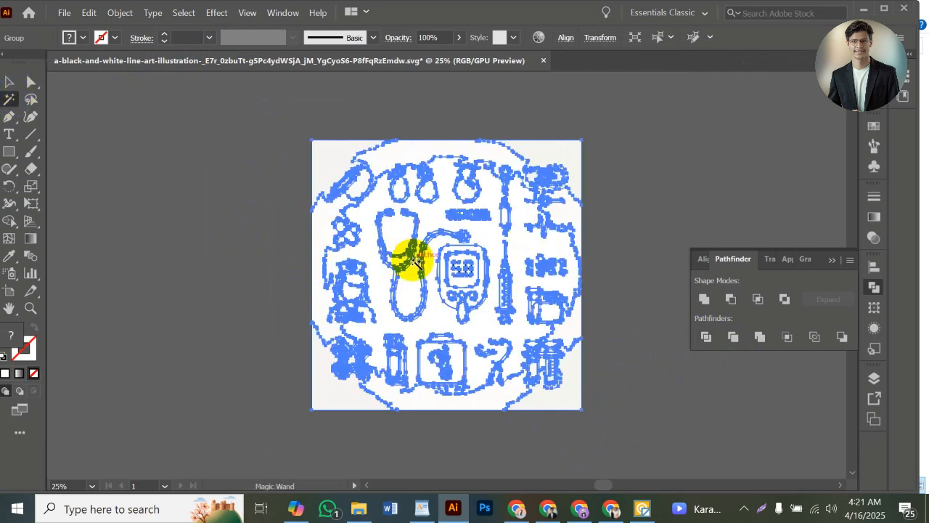
click(370, 249)
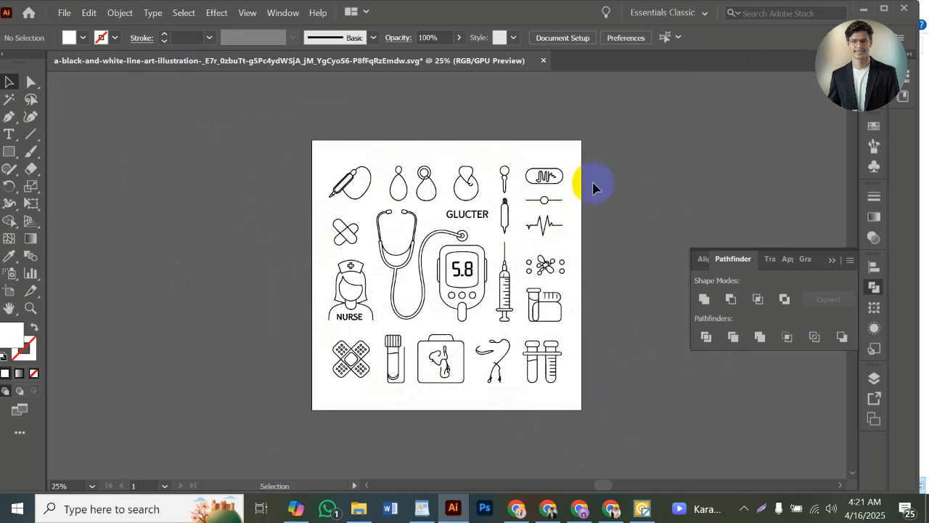
Step: Save the document under the name Design 8 in the Illustrator EPS format
click(65, 15)
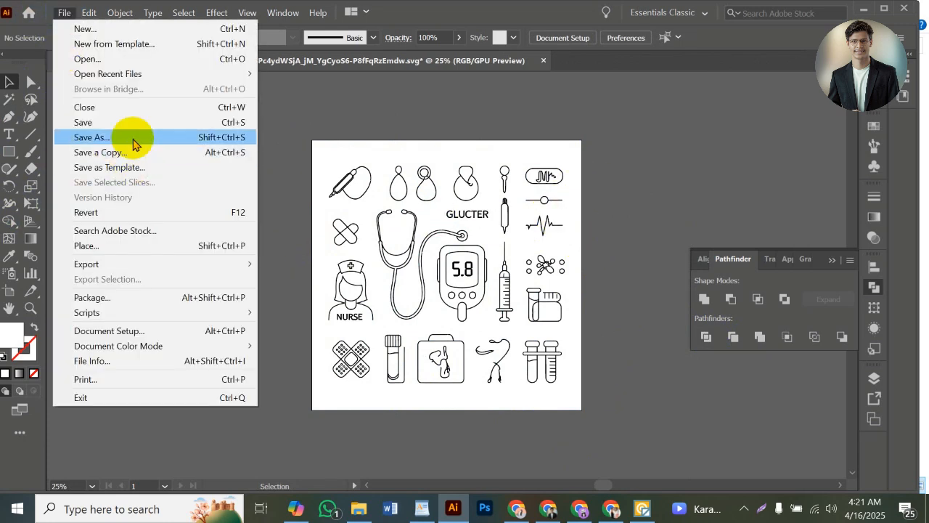
click(133, 139)
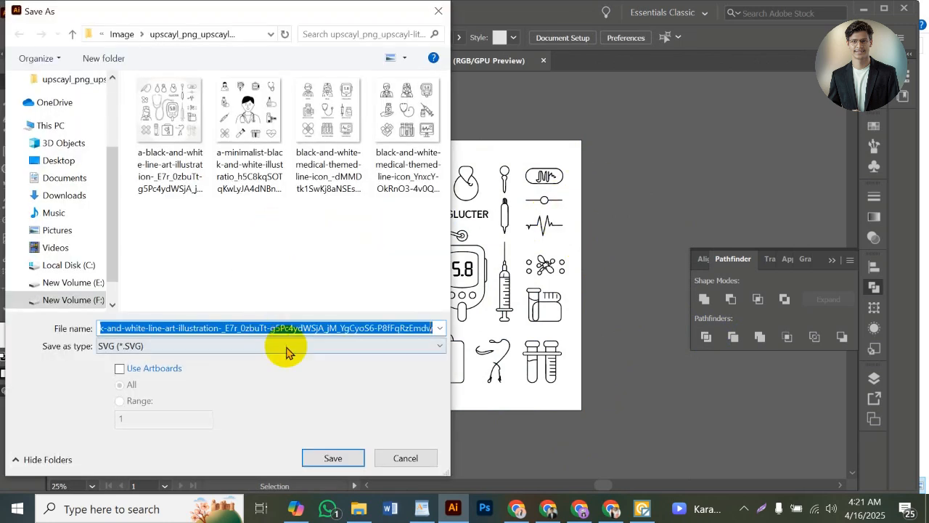
click(290, 347)
click(215, 383)
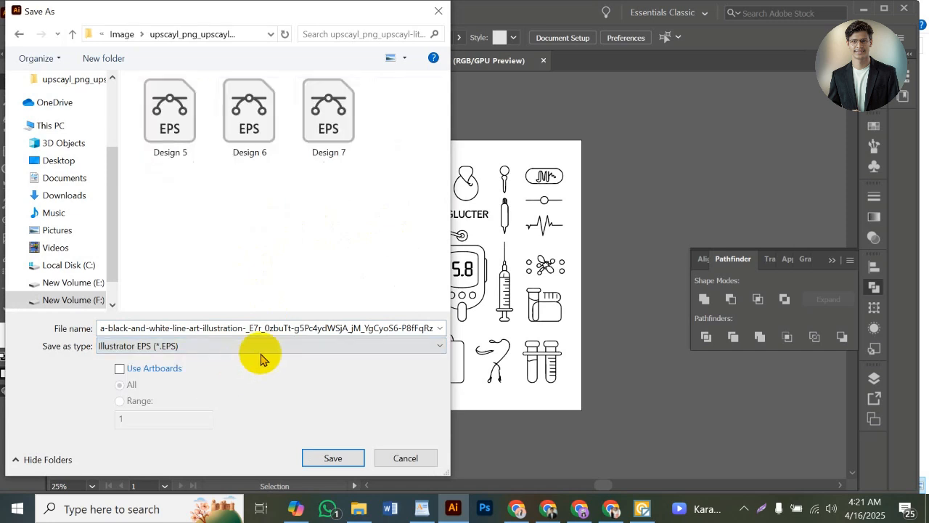
click(351, 139)
double_click(281, 328)
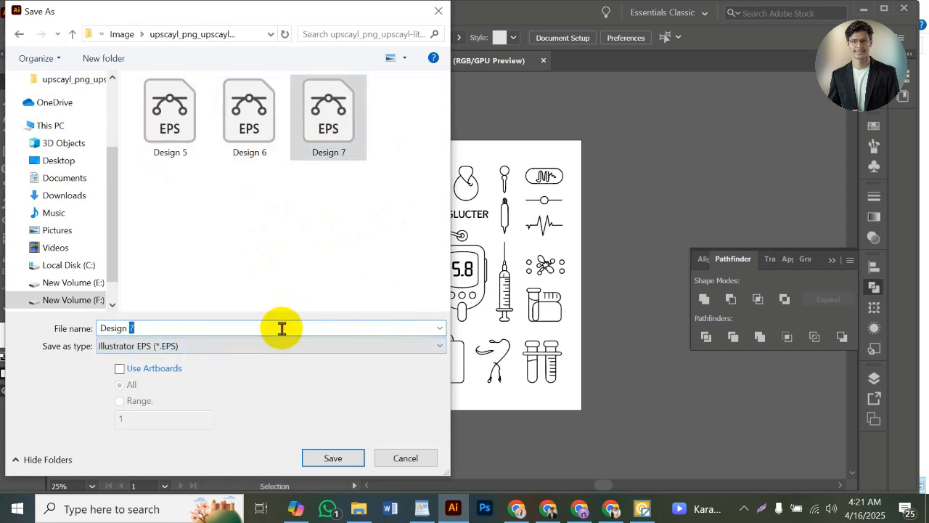
text(8)
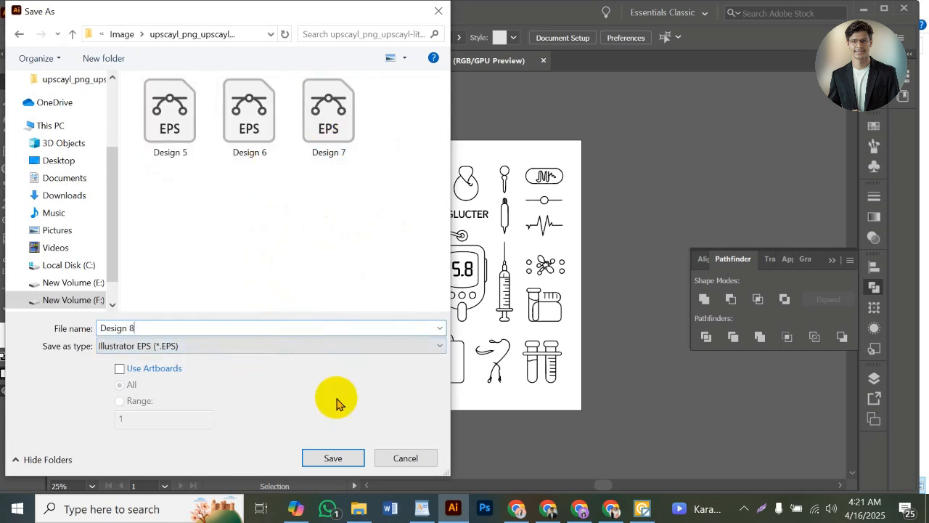
click(333, 458)
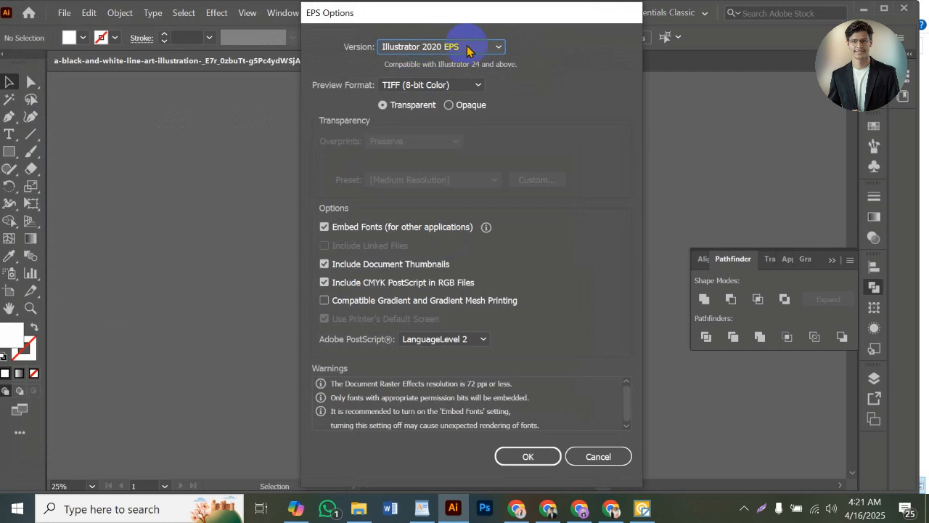
Step: Complete the save with the EPS version set to Illustrator 10 EPS, and close Design 8 and Illustrator
click(468, 48)
click(457, 213)
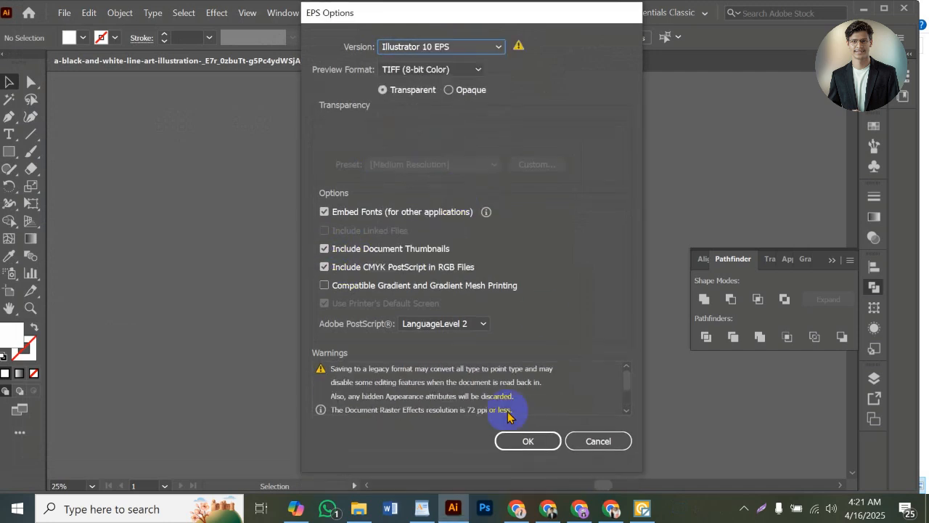
click(524, 441)
click(534, 278)
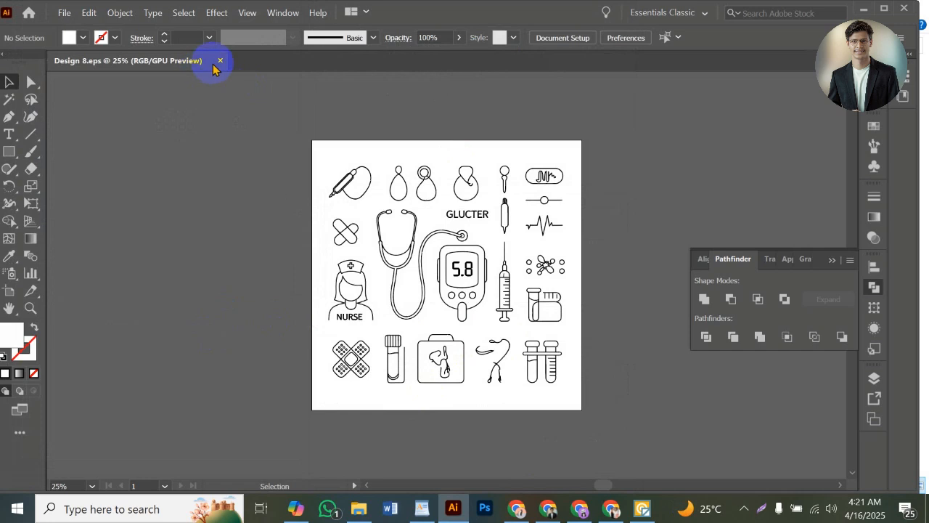
click(220, 62)
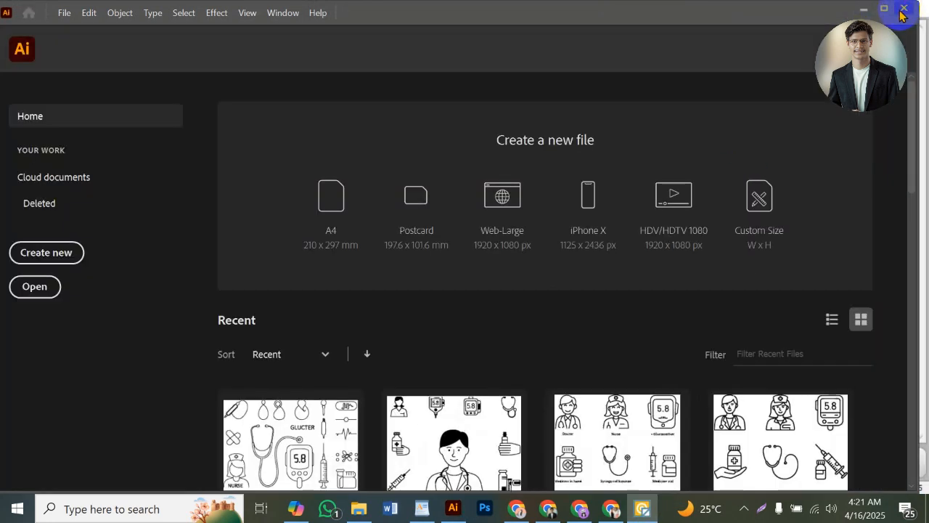
click(902, 10)
click(916, 8)
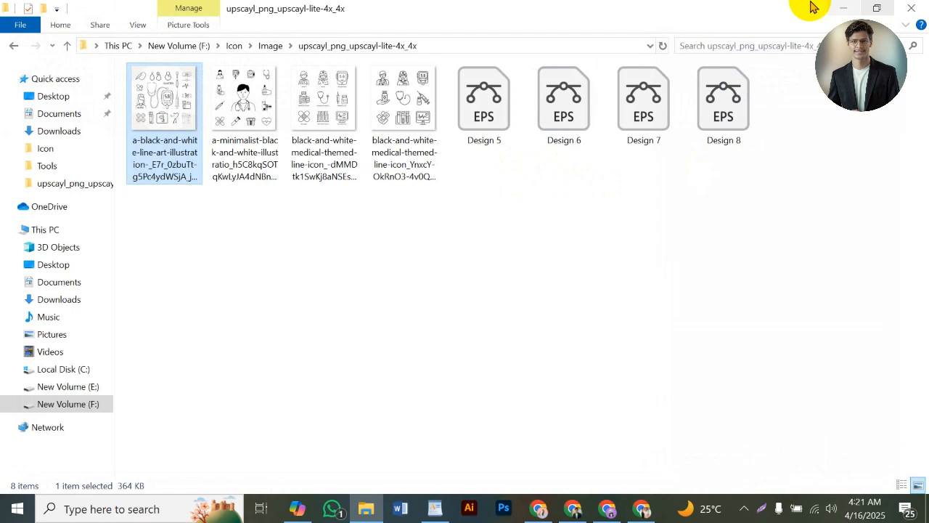
Step: Delete the four source SVG files from the upscayl_png_upscayl-lite-4x_4x folder and check its remaining contents
drag(450, 243, 160, 125)
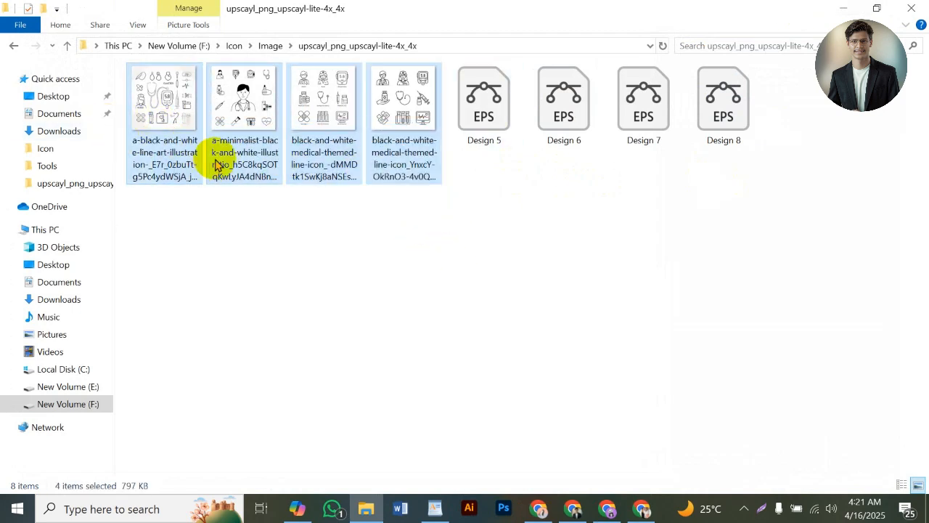
key(Delete)
click(13, 45)
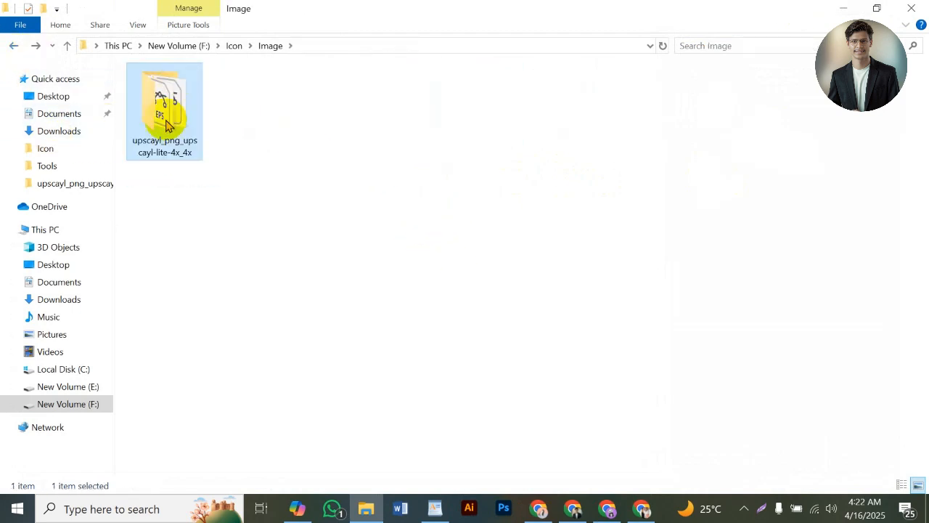
double_click(152, 93)
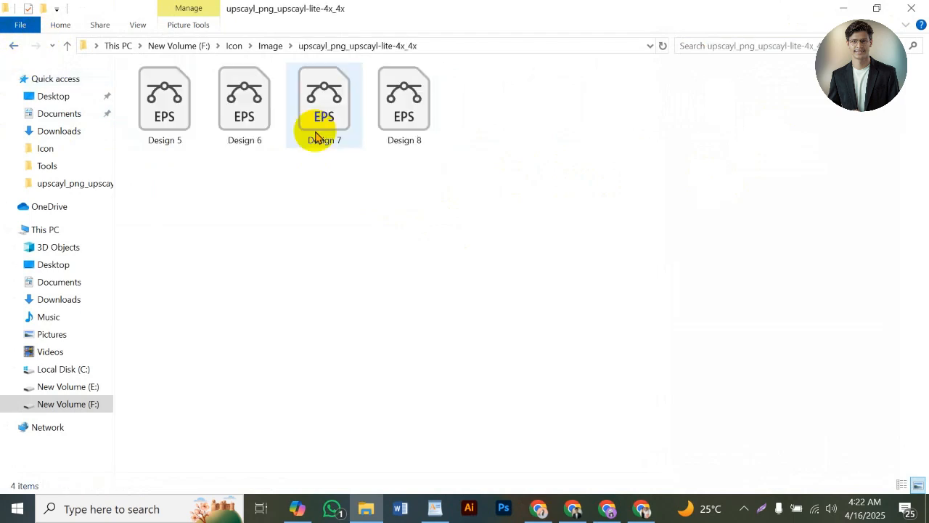
click(14, 47)
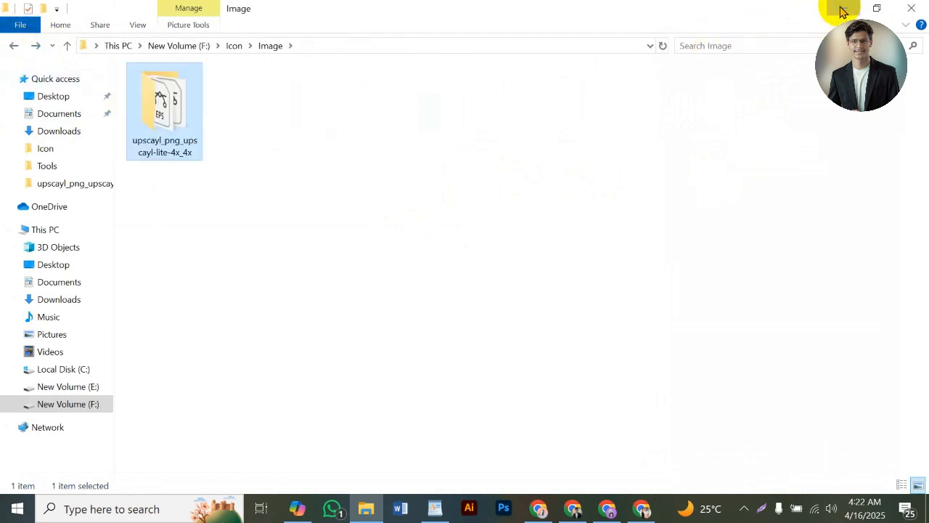
click(842, 9)
Step: Switch to the Adobe Stock contributor site in Chrome and open the Uploaded Files page
click(565, 511)
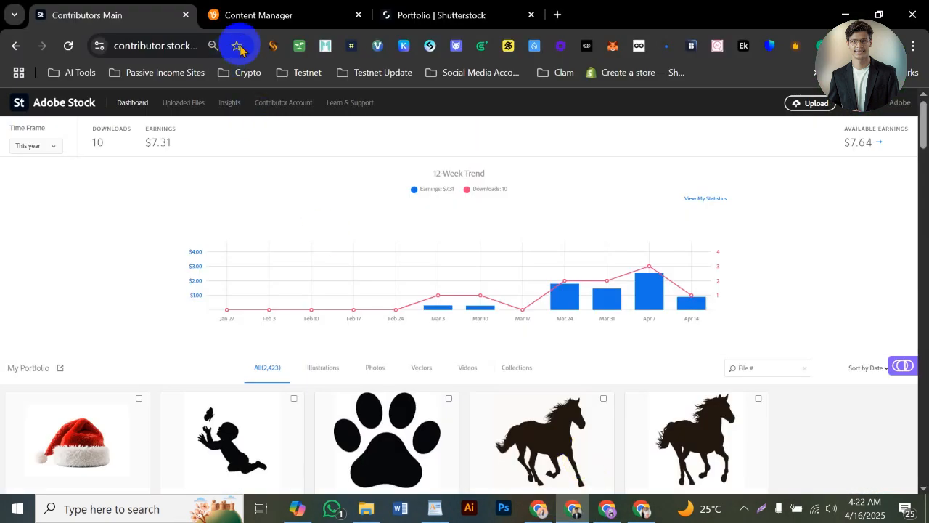
scroll(545, 255, down, 3)
scroll(728, 328, up, 3)
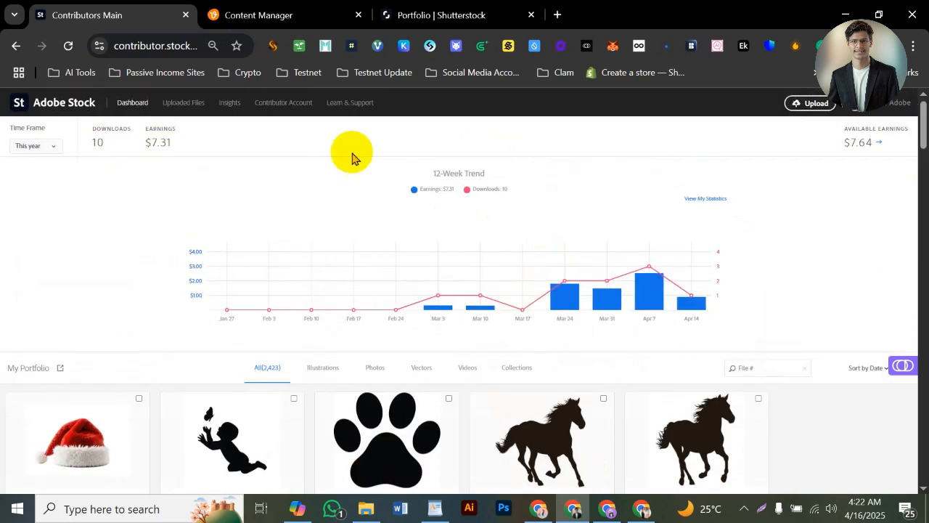
click(206, 101)
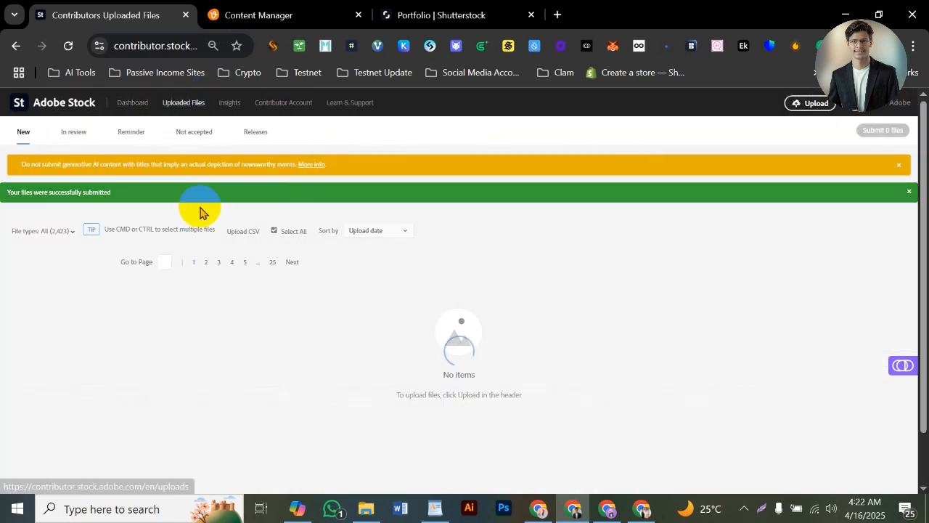
Step: Upload the EPS files Design 5 to Design 8 from the upscayl_png_upscayl-lite-4x_4x folder to Adobe Stock's new files
click(366, 508)
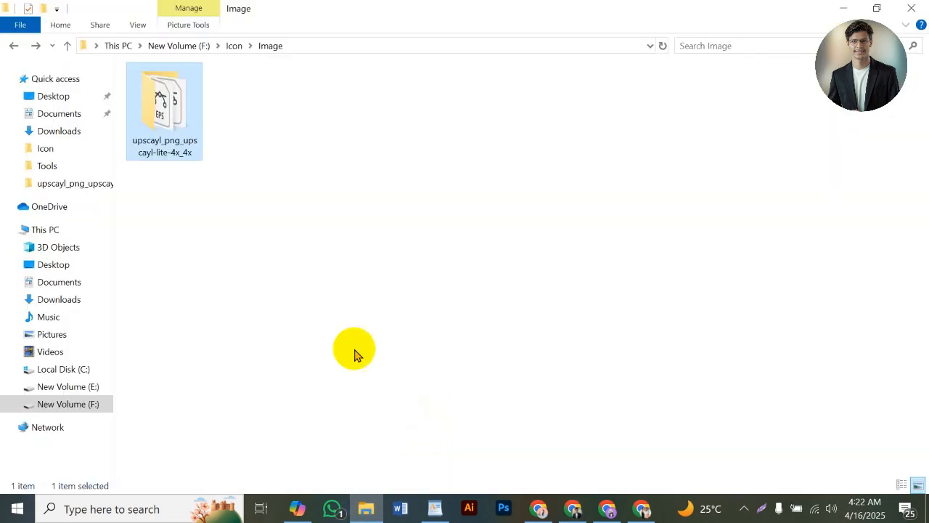
double_click(160, 139)
drag(698, 248, 194, 118)
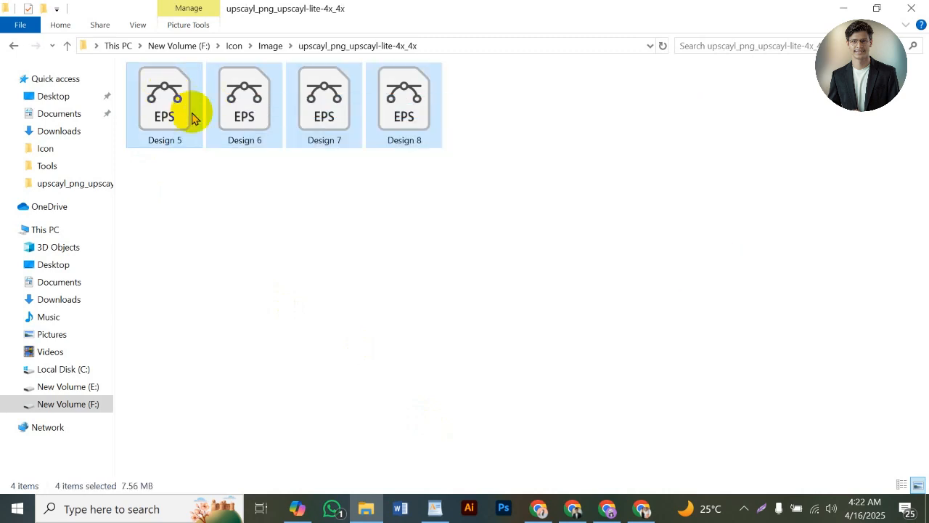
drag(252, 107, 433, 297)
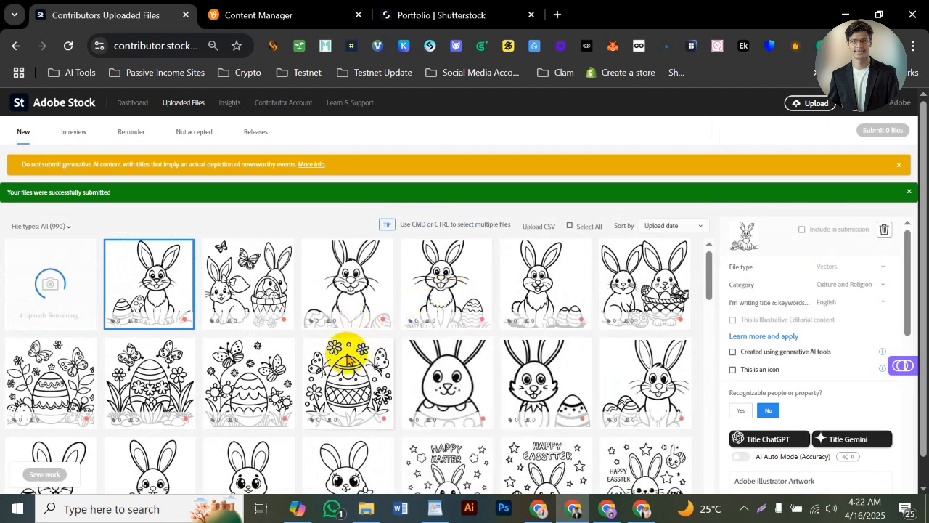
mouse_move(428, 328)
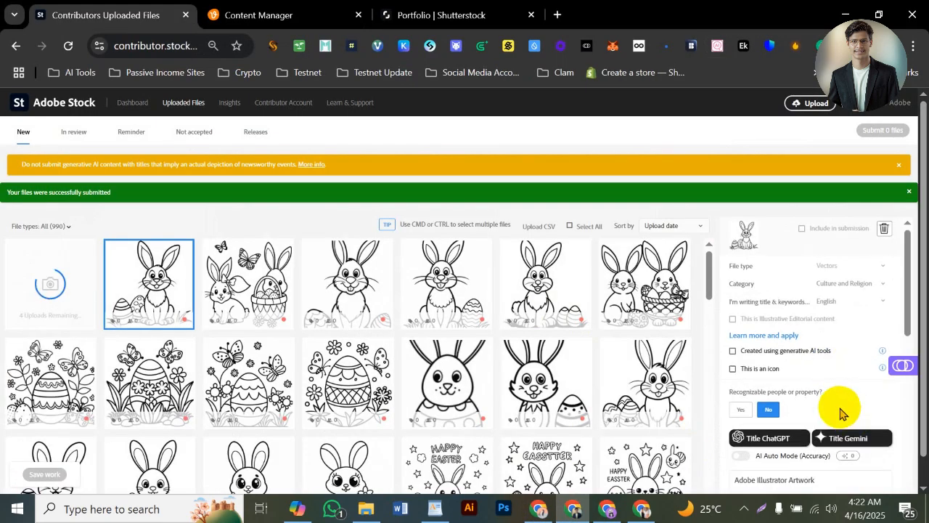
scroll(840, 412, down, 2)
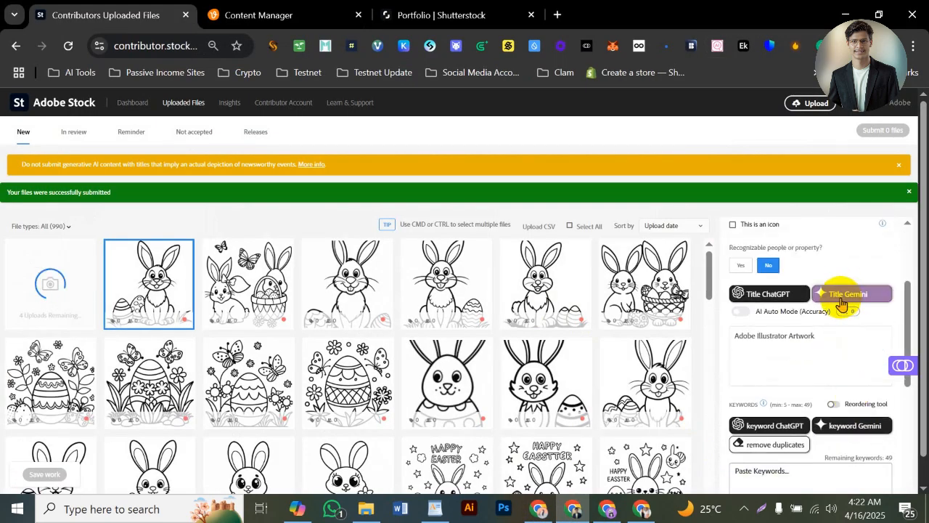
scroll(820, 359, up, 1)
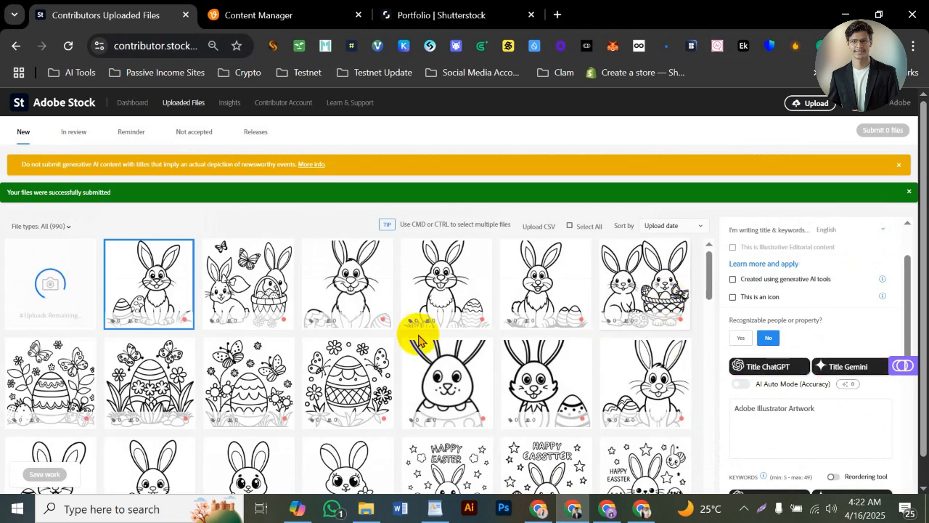
scroll(788, 367, up, 2)
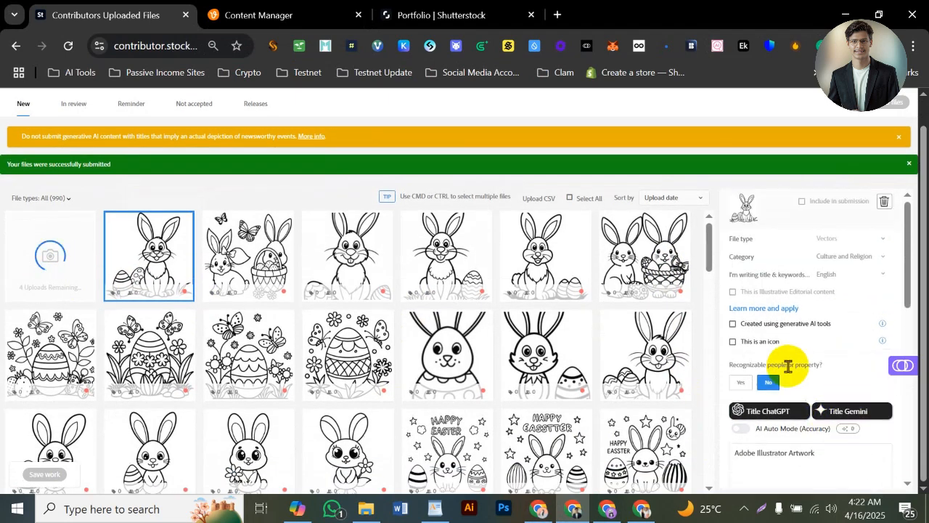
Step: Switch to ChatGPT in the other Chrome window and start a new chat
click(608, 508)
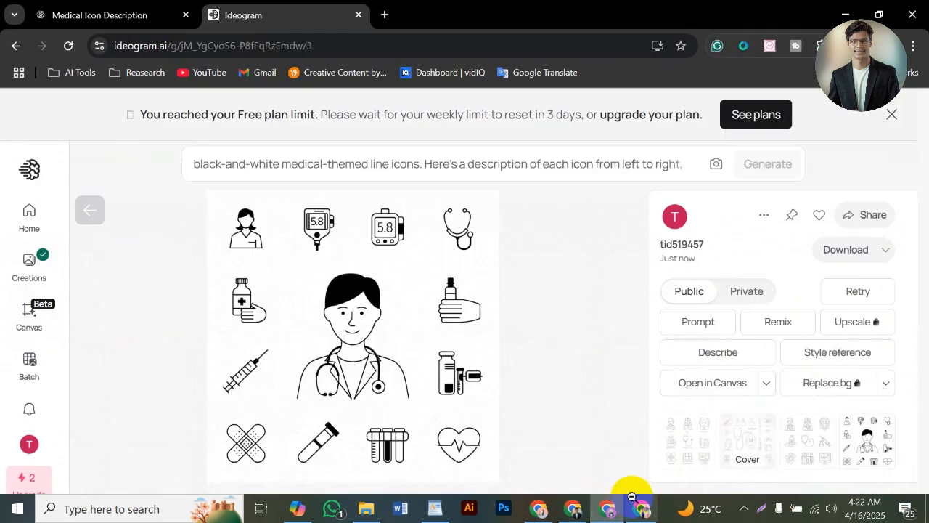
click(101, 15)
scroll(606, 297, up, 6)
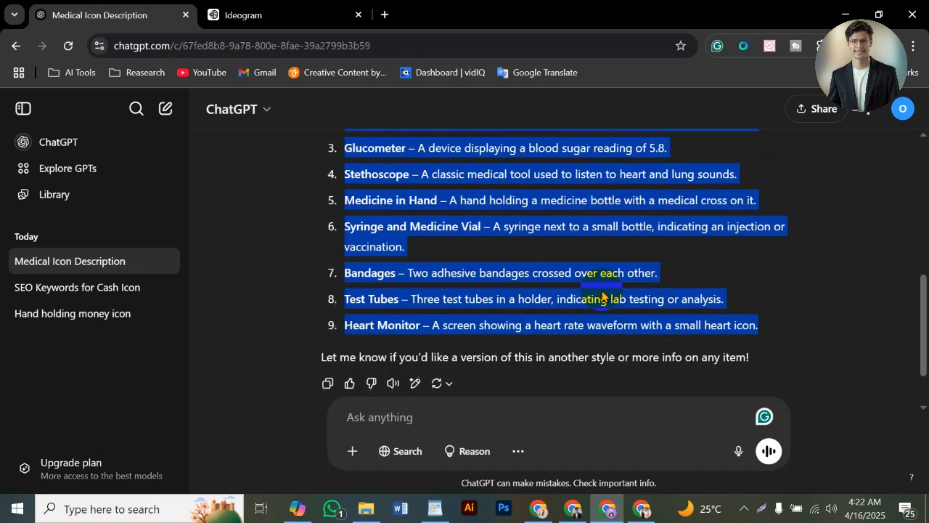
click(92, 141)
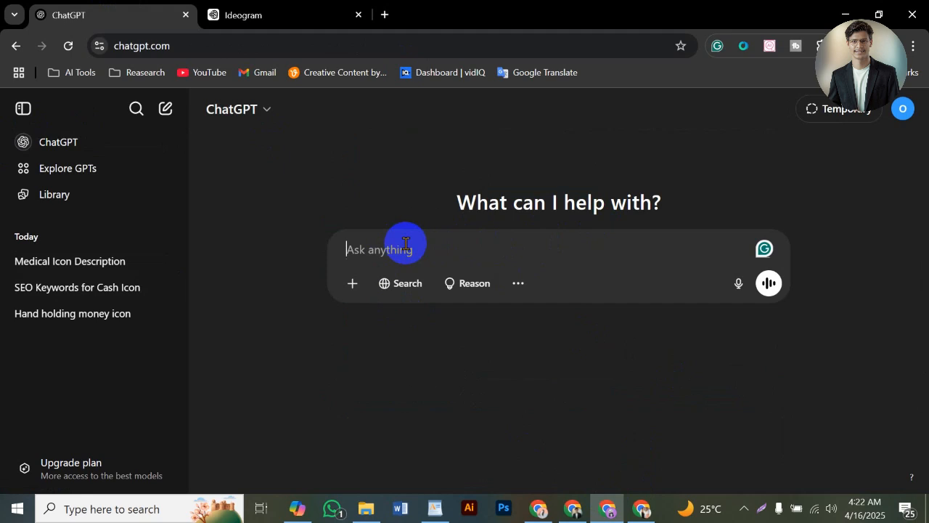
Step: Copy the prompt asking for a searchable title and 45 short single-word keywords from the WordPad document into the new ChatGPT message
click(435, 508)
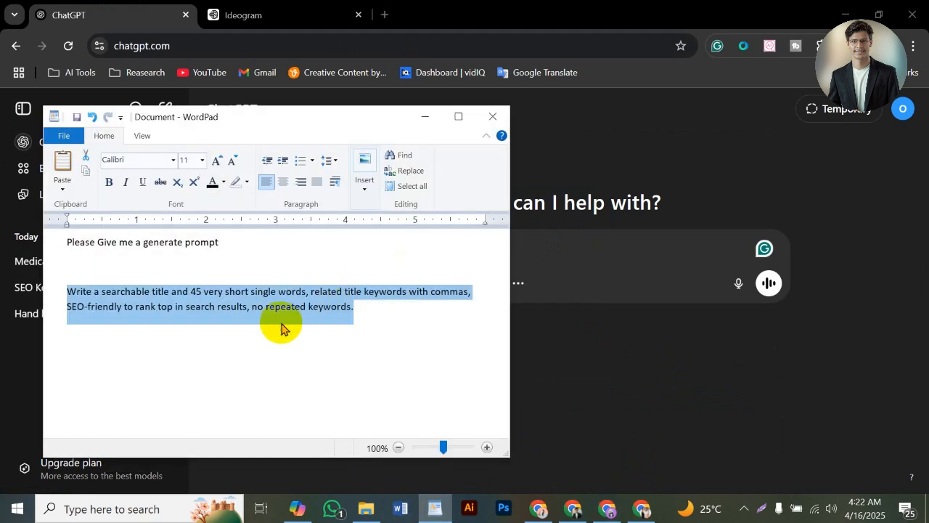
click(290, 292)
drag(354, 308, 68, 269)
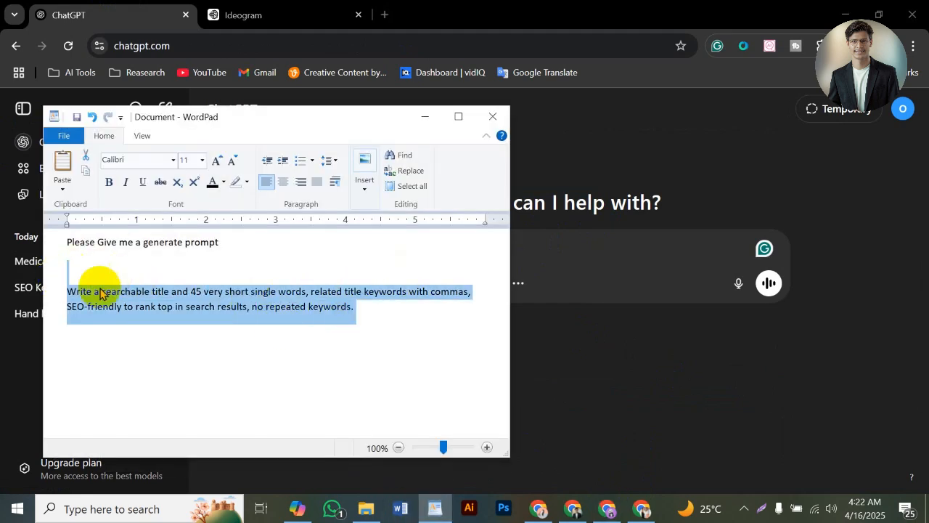
click(373, 307)
drag(373, 307, 21, 286)
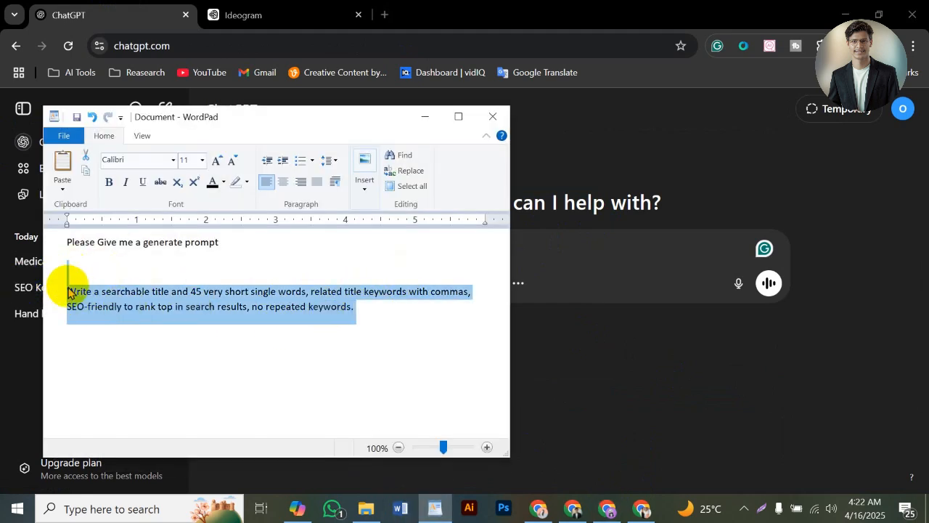
click(359, 305)
drag(359, 305, 62, 292)
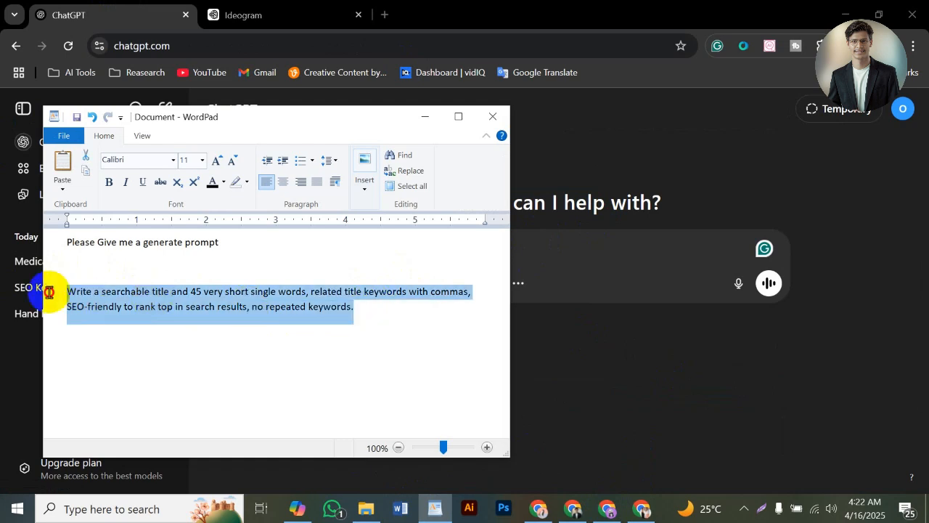
right_click(163, 299)
click(224, 317)
click(425, 116)
click(371, 263)
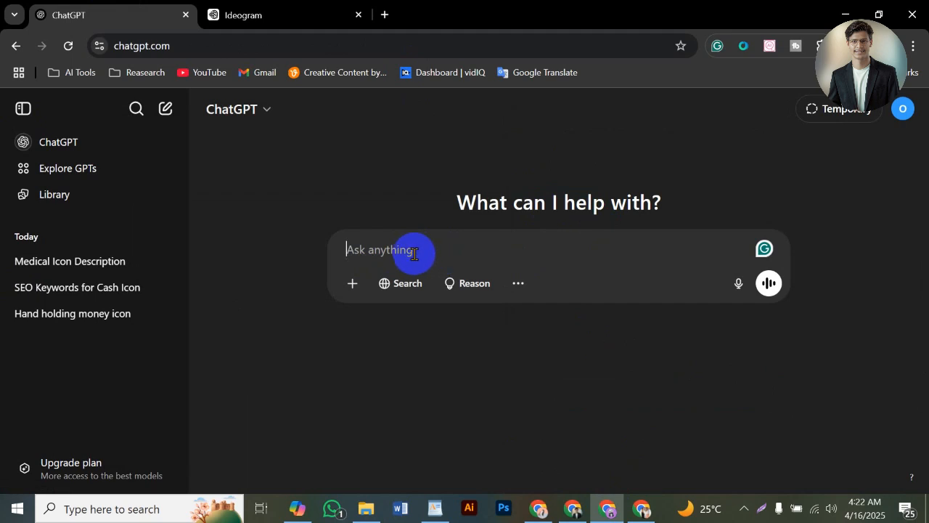
key(ctrl+v)
Step: Copy the unlabelled nine-icon medical set image from Adobe Stock's new files, attach it to the ChatGPT prompt and send the message
click(575, 506)
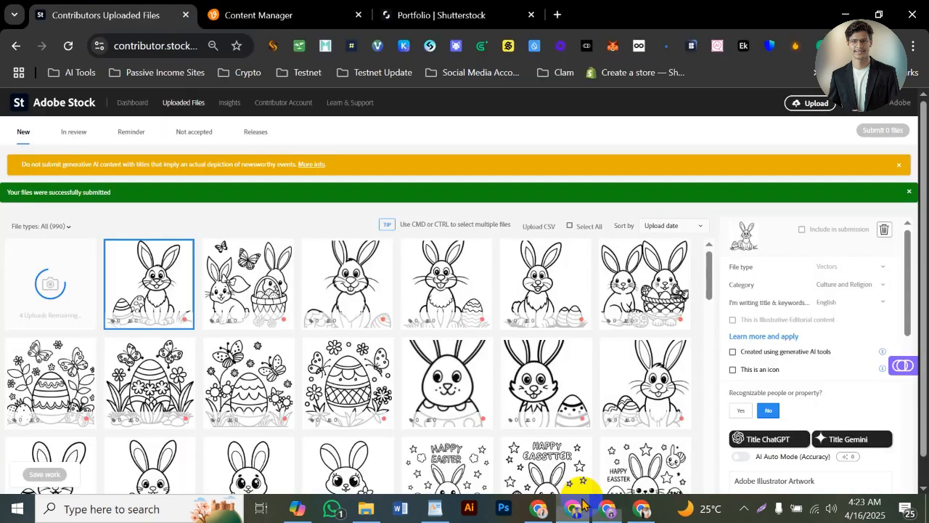
mouse_move(370, 281)
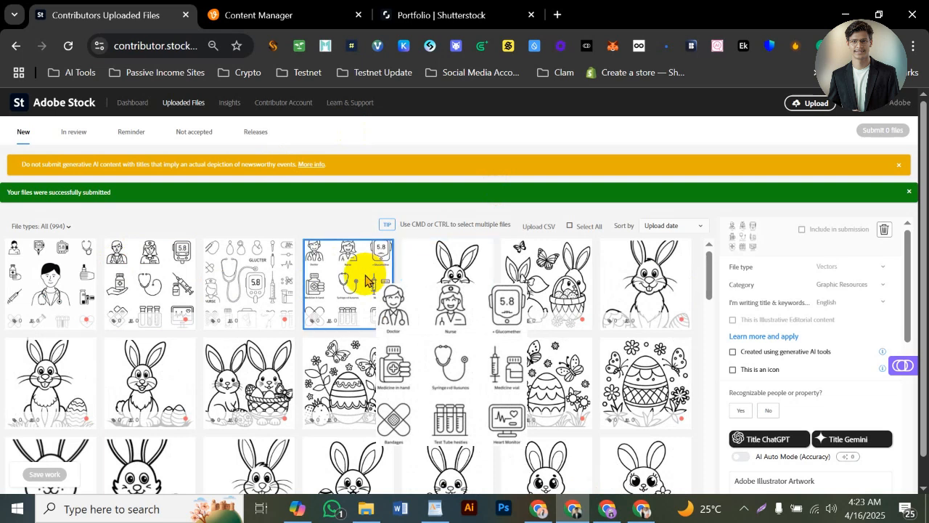
click(148, 272)
right_click(150, 273)
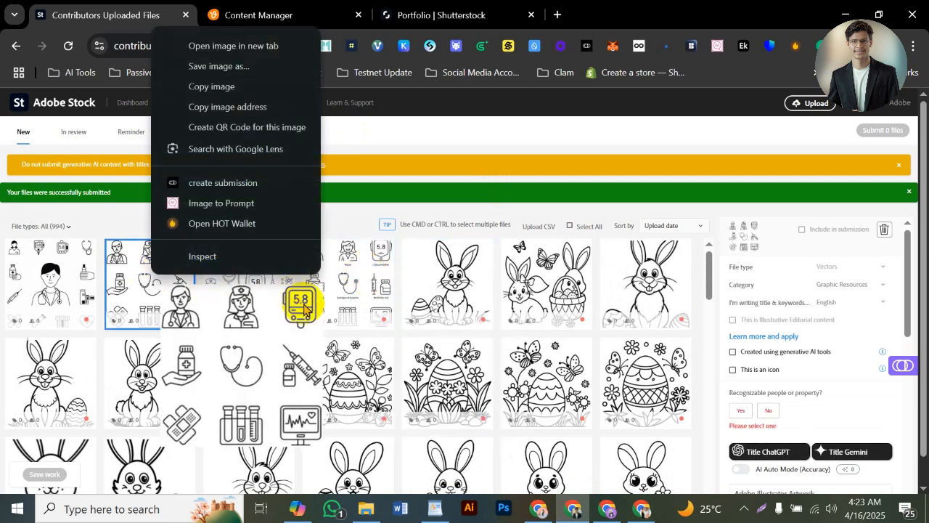
click(219, 86)
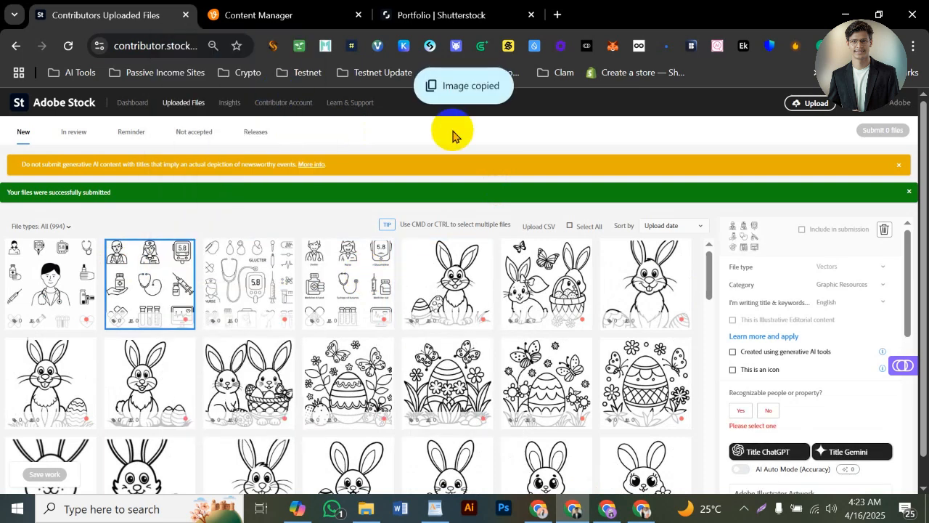
click(606, 508)
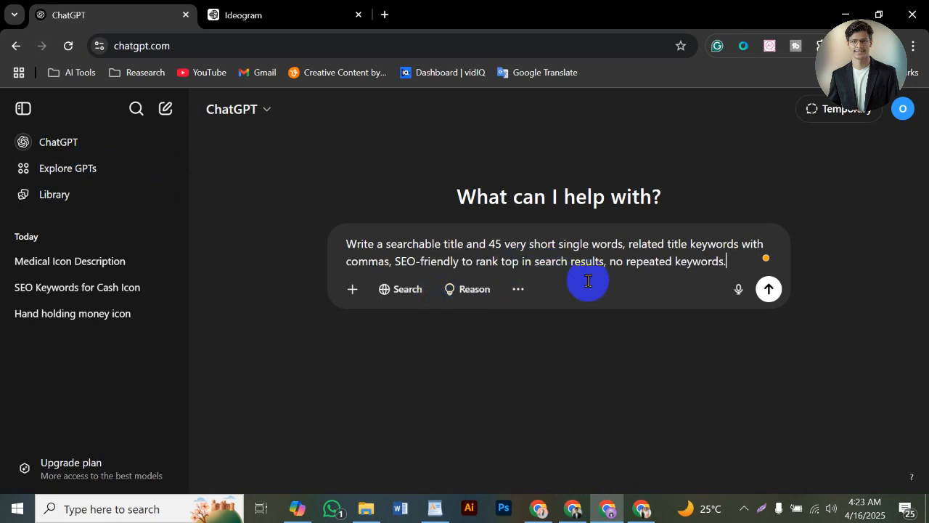
key(ctrl+v)
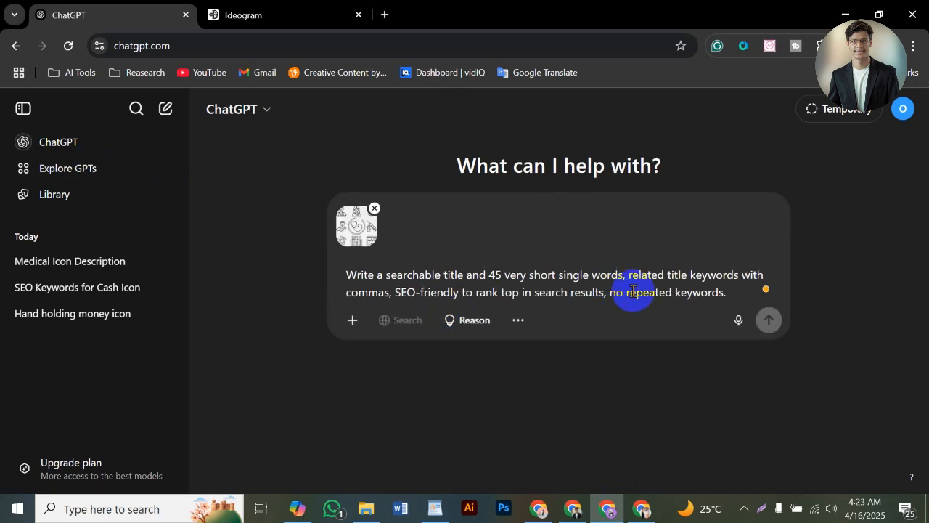
click(767, 319)
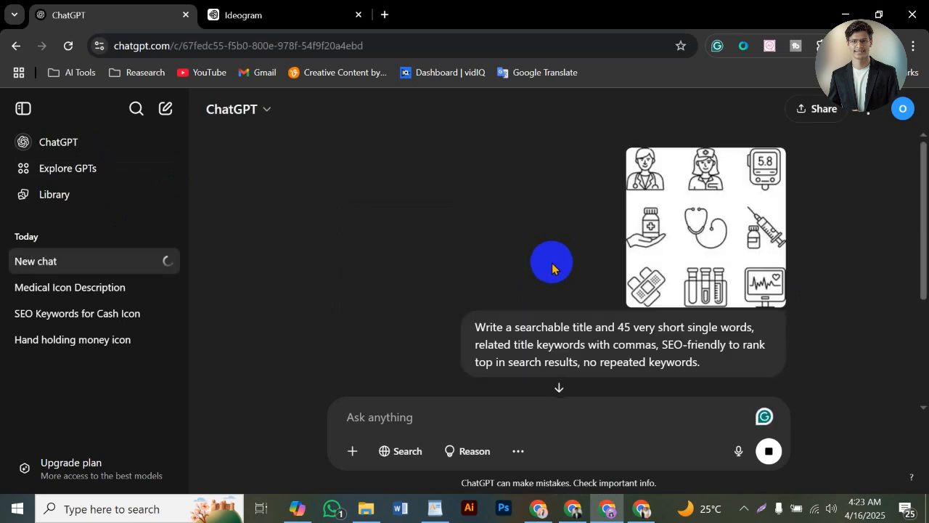
Step: Copy the searchable title from ChatGPT's reply and return to the Adobe Stock uploads
scroll(551, 273, down, 3)
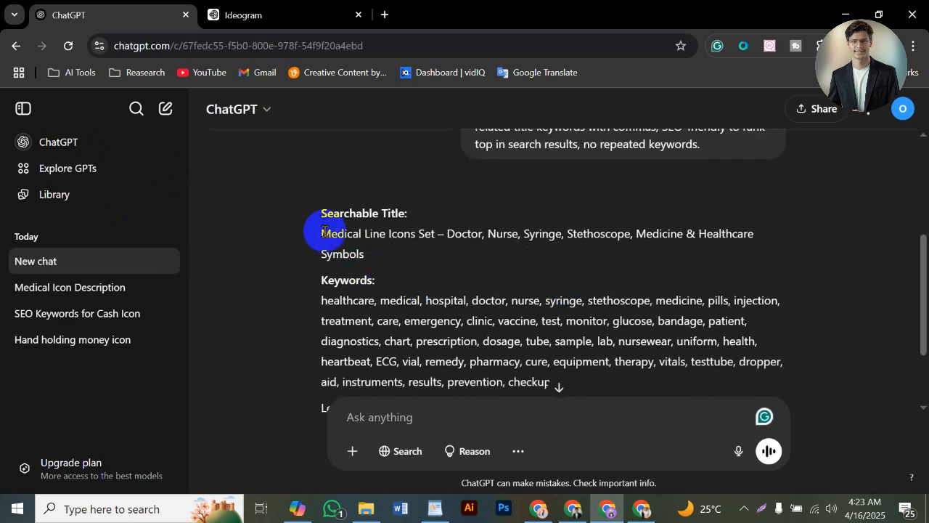
drag(323, 233, 408, 262)
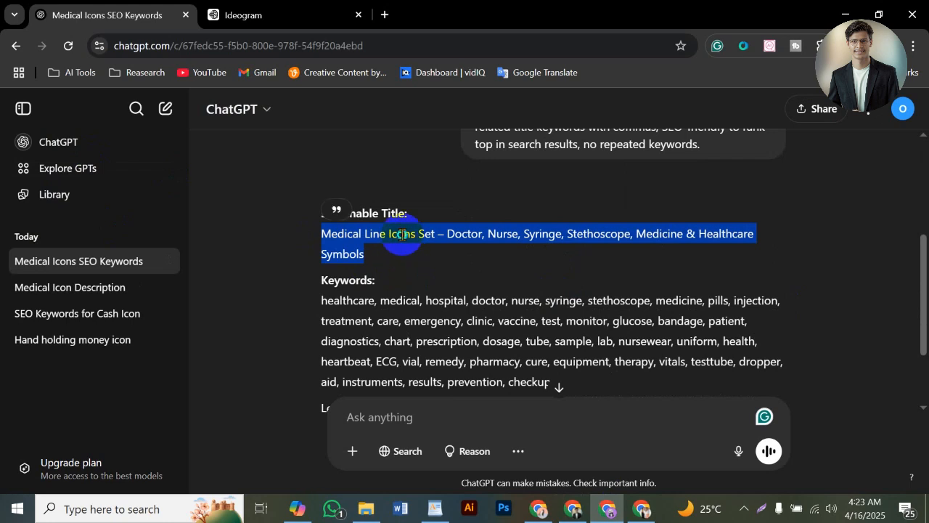
right_click(401, 234)
click(441, 255)
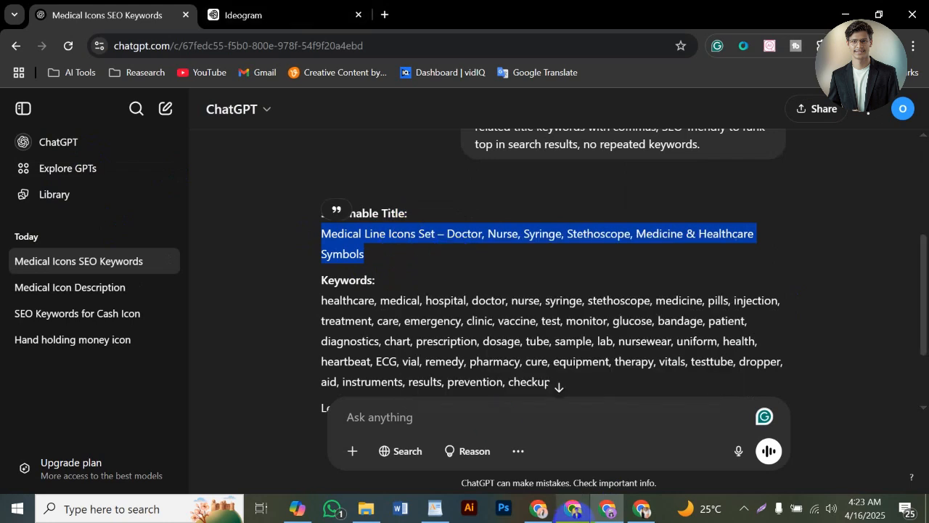
click(574, 511)
Step: Set recognizable people or property to No and title the file "Medical Line Icons Set – Doctor, Nurse, Syringe, Stethoscope, Medicine & Healthcare Symbols Vector"
scroll(816, 356, down, 1)
scroll(827, 341, up, 1)
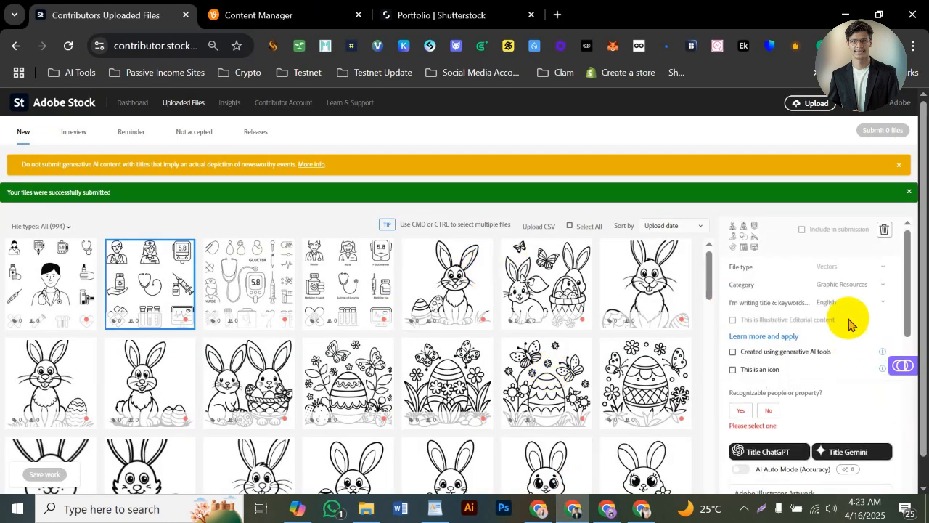
scroll(771, 385, down, 1)
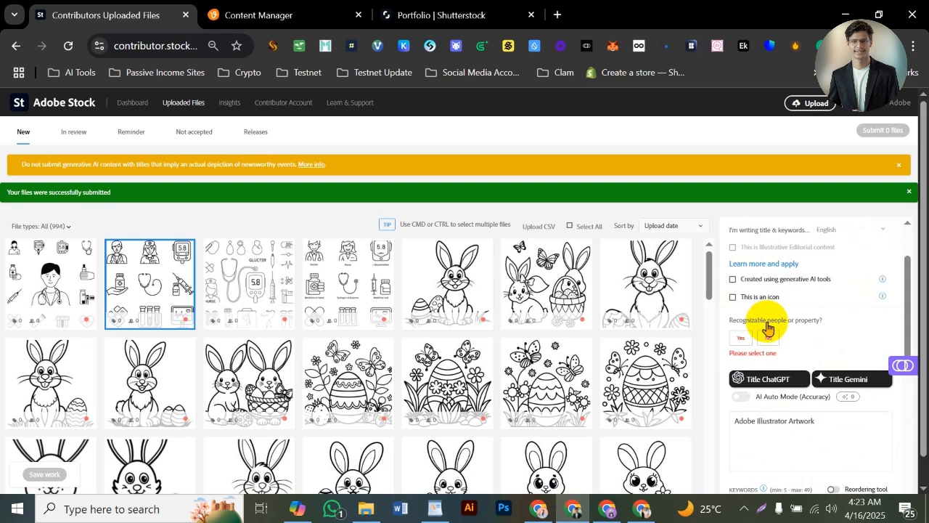
click(768, 337)
scroll(784, 334, down, 1)
triple_click(786, 345)
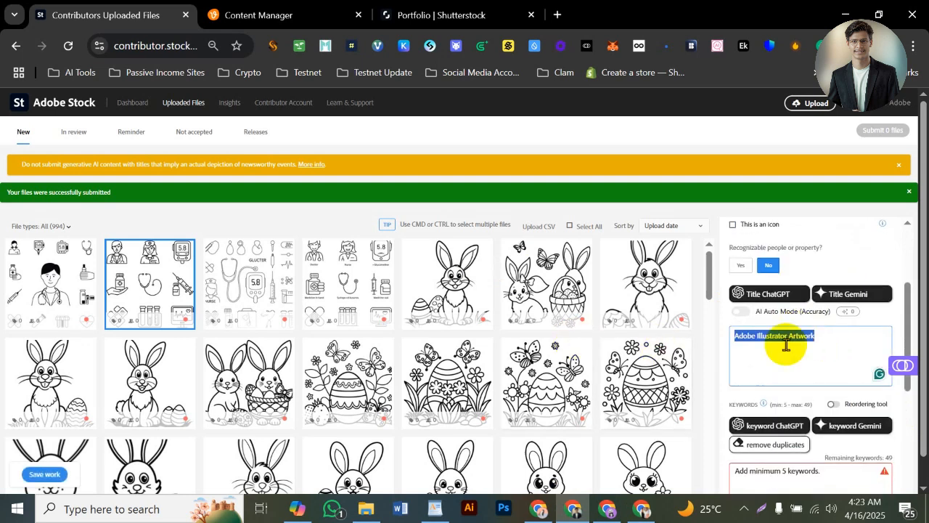
key(ctrl+v)
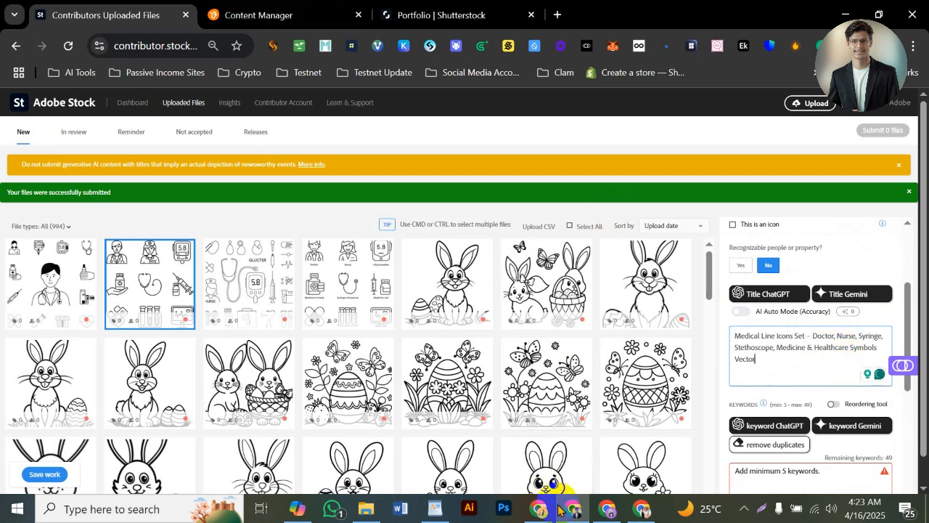
Step: Copy the full keyword list, from healthcare to checkup, out of ChatGPT's reply into the Adobe Stock file's keywords
click(607, 508)
scroll(488, 273, down, 2)
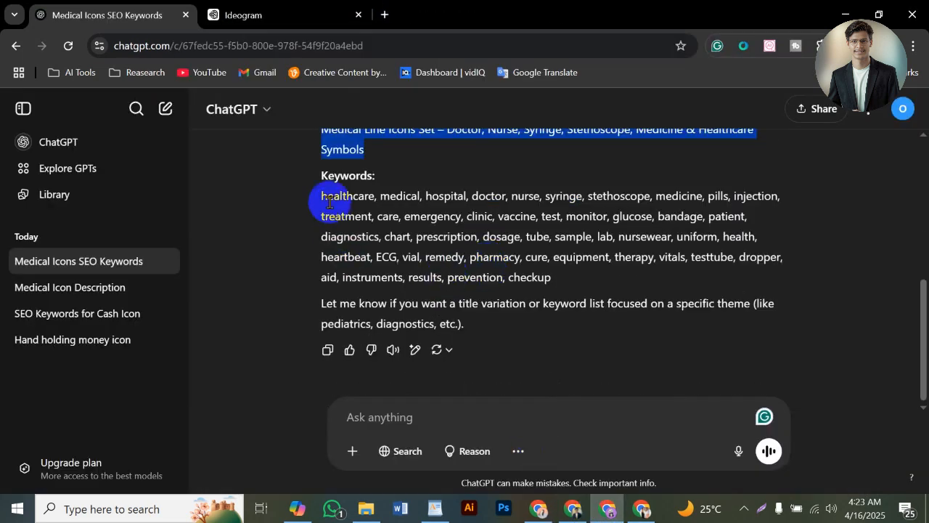
mouse_move(314, 198)
mouse_down()
mouse_move(566, 307)
mouse_move(549, 275)
mouse_up()
right_click(483, 193)
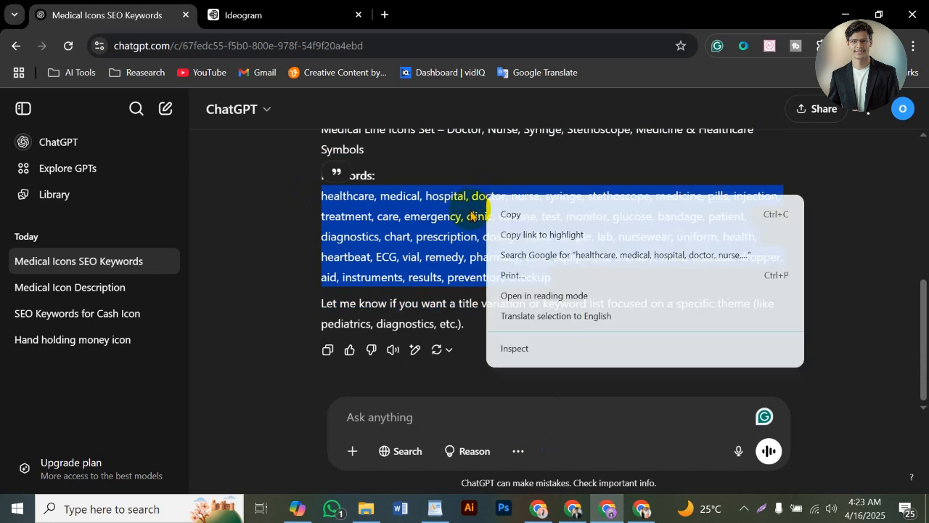
click(537, 214)
click(577, 506)
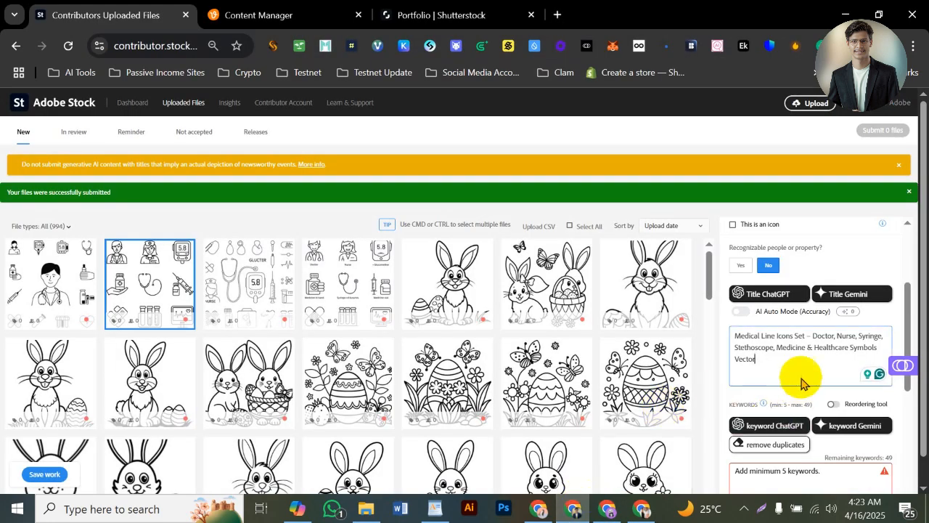
scroll(798, 392, down, 2)
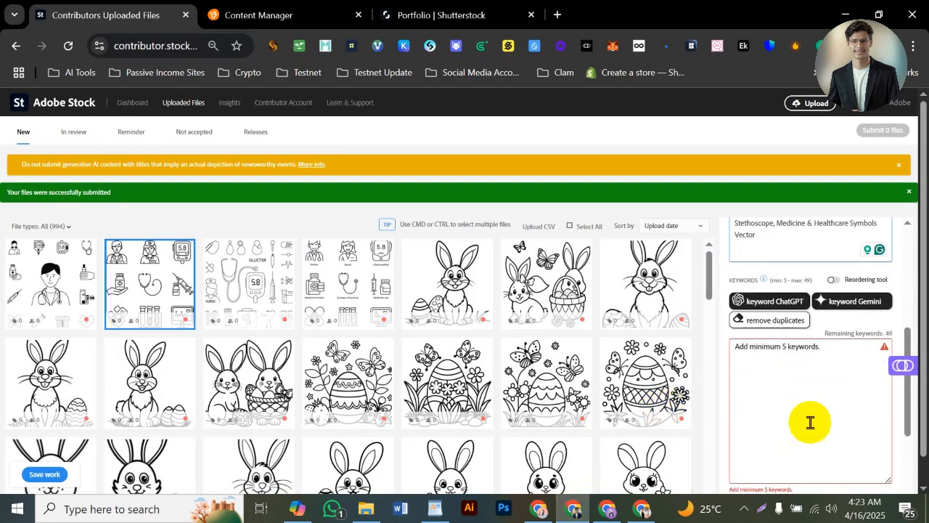
click(773, 348)
key(ctrl+v)
Step: Submit the completed medical line icon set file for Adobe Stock review
scroll(791, 341, up, 4)
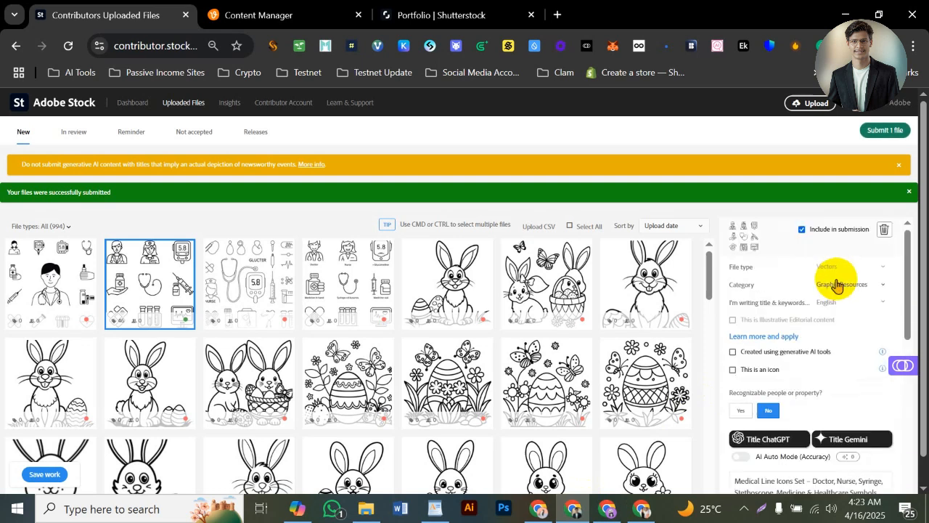
click(876, 138)
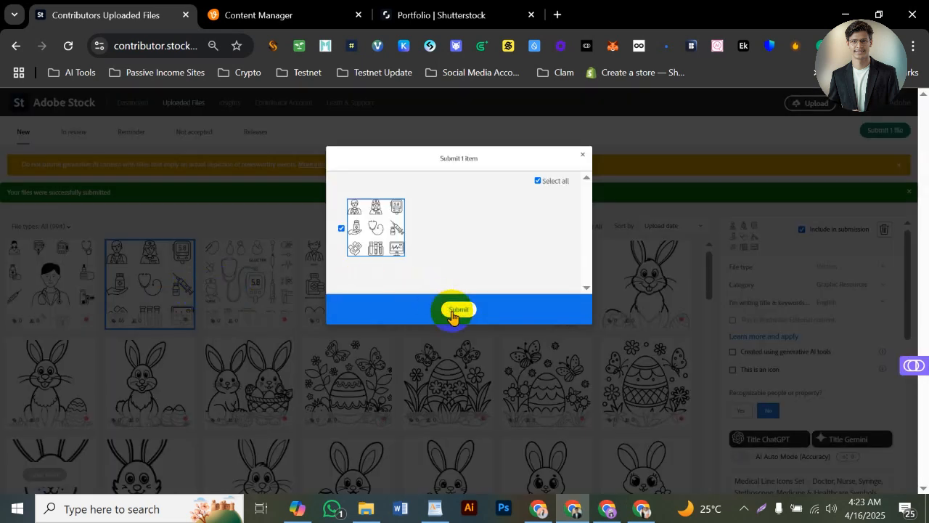
click(456, 310)
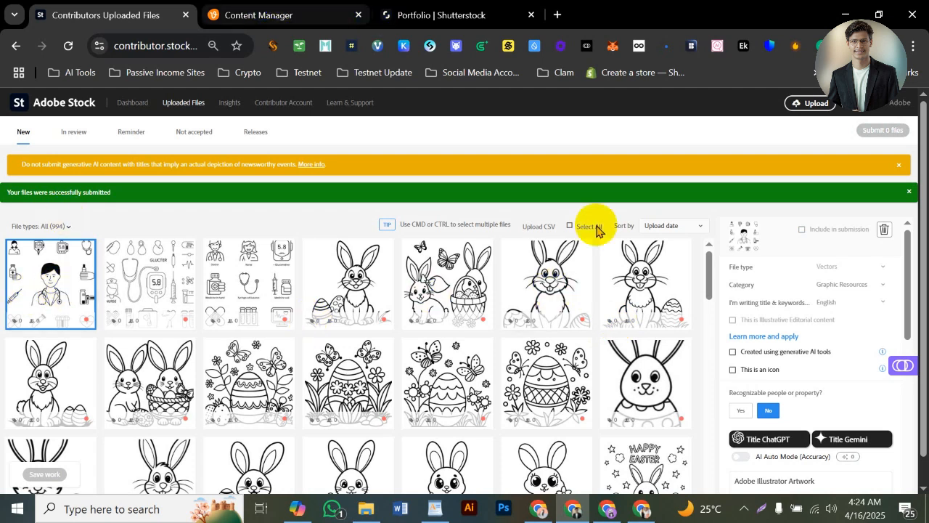
Step: Switch to Ideogram in the ChatGPT window, look over the public medical icon creations and minimize the open browser windows
click(608, 508)
scroll(486, 312, up, 5)
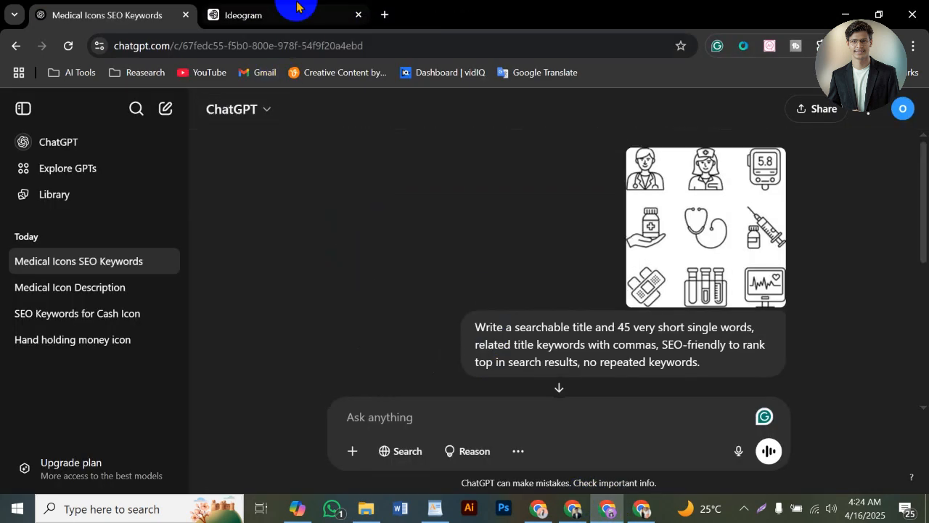
click(294, 8)
click(98, 214)
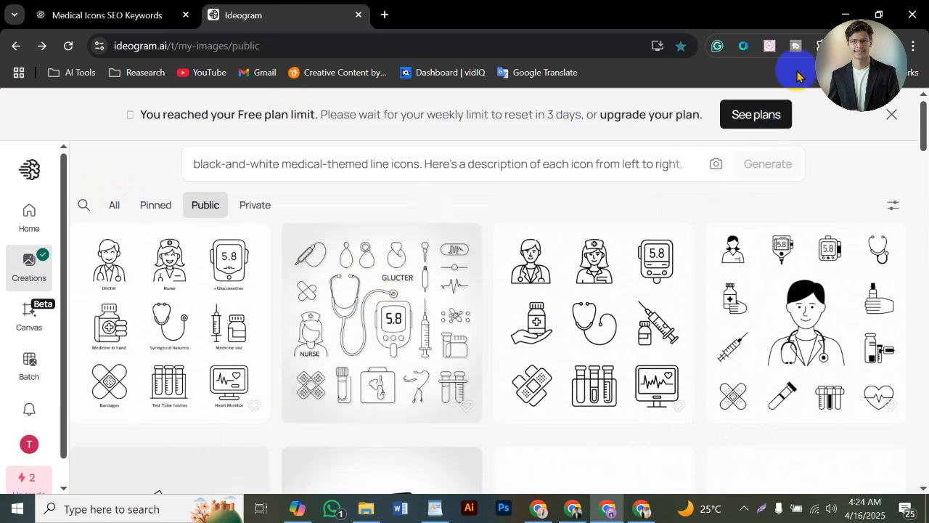
scroll(840, 13, down, 2)
scroll(840, 14, up, 2)
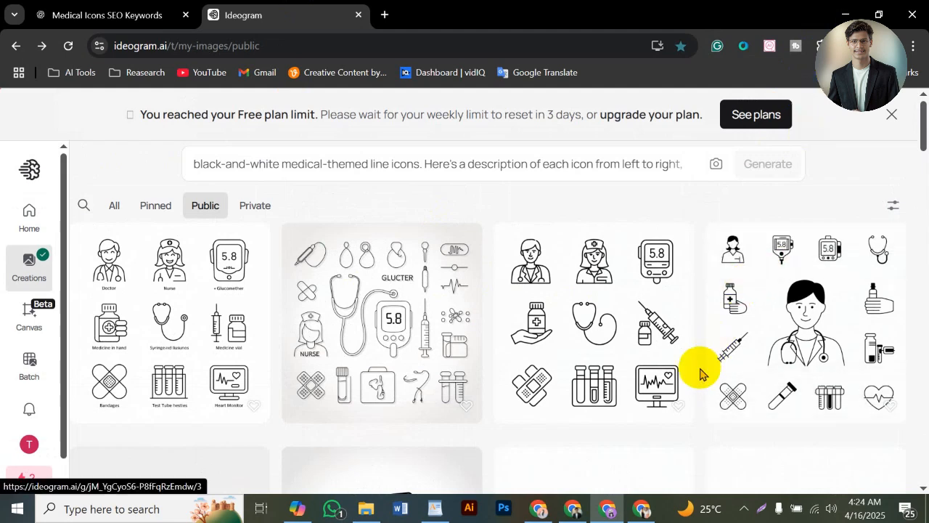
scroll(693, 356, down, 3)
scroll(699, 347, up, 3)
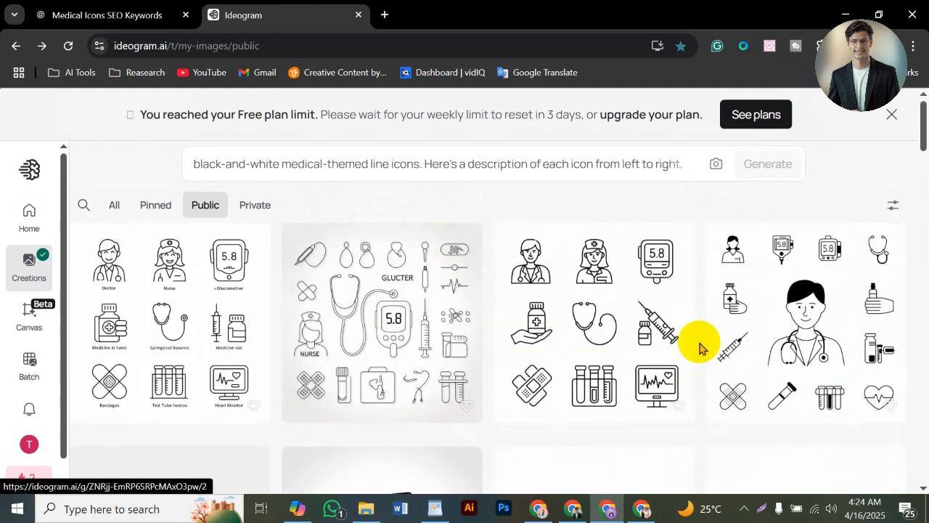
click(843, 13)
click(848, 7)
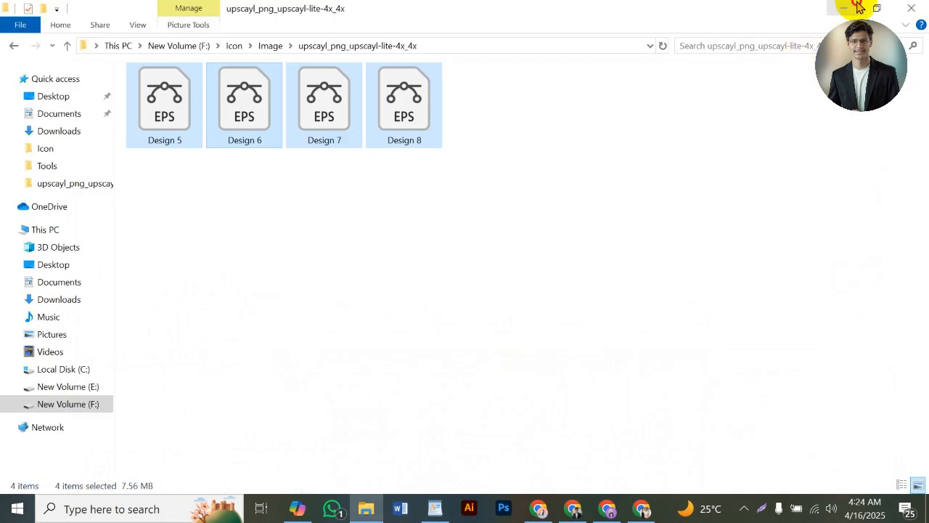